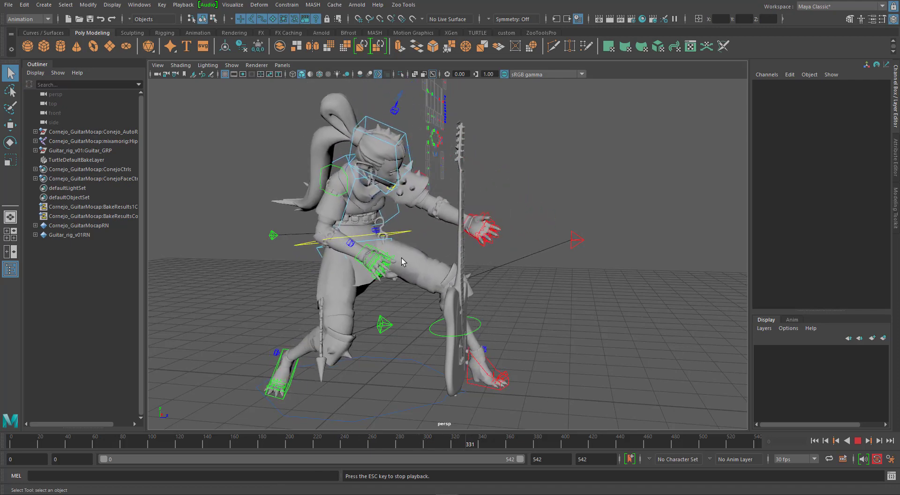
Stop playback and examine the character's CTRL_Body control, hands and the guitar from several angles.
{"action": "key", "text": "Escape"}
{"action": "left_click_drag", "start_coordinate": [457, 257], "coordinate": [518, 312], "text": "alt"}
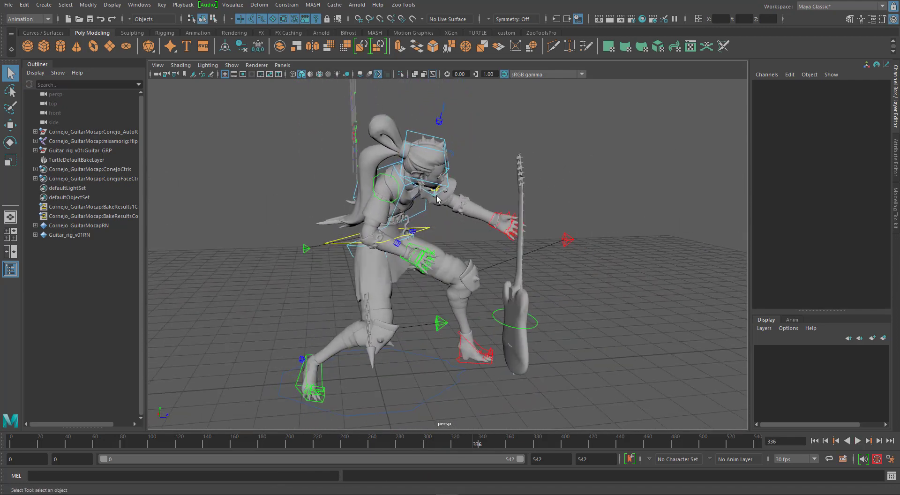
{"action": "left_click_drag", "start_coordinate": [425, 224], "coordinate": [432, 235]}
{"action": "key", "text": "w"}
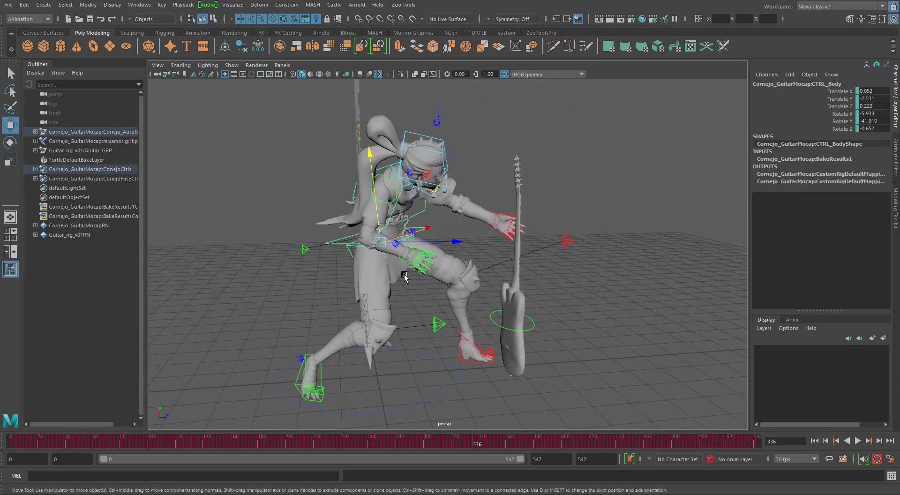
{"action": "left_click_drag", "start_coordinate": [428, 247], "coordinate": [454, 270], "text": "alt"}
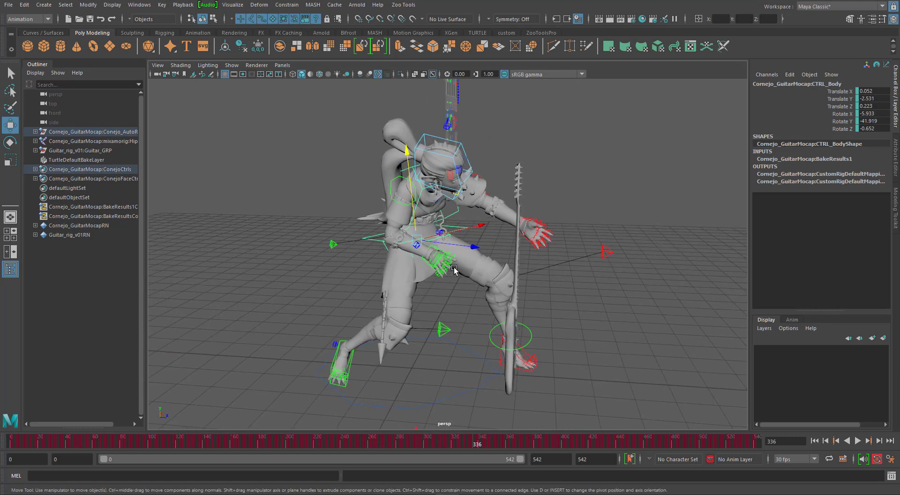
{"action": "key", "text": "q"}
{"action": "left_click_drag", "start_coordinate": [592, 287], "coordinate": [542, 276], "text": "alt"}
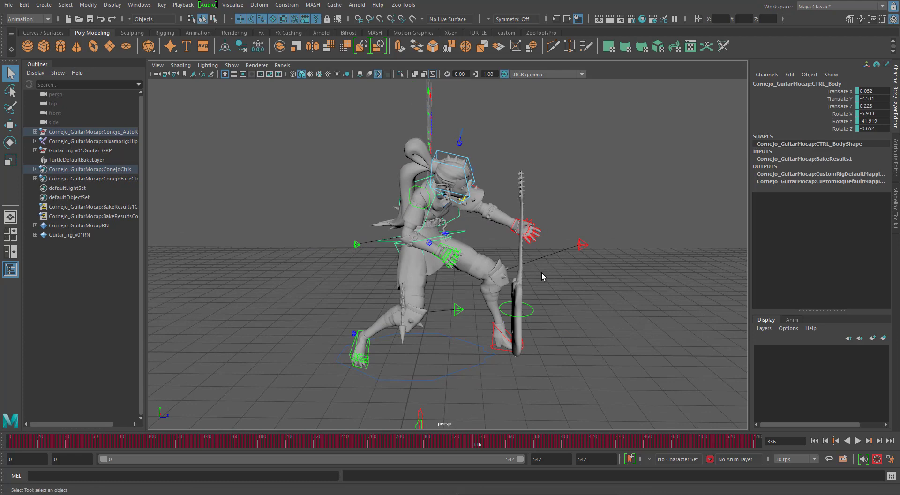
{"action": "scroll", "coordinate": [525, 273], "scroll_direction": "up", "scroll_amount": 5}
{"action": "left_click_drag", "start_coordinate": [470, 272], "coordinate": [484, 264], "text": "alt"}
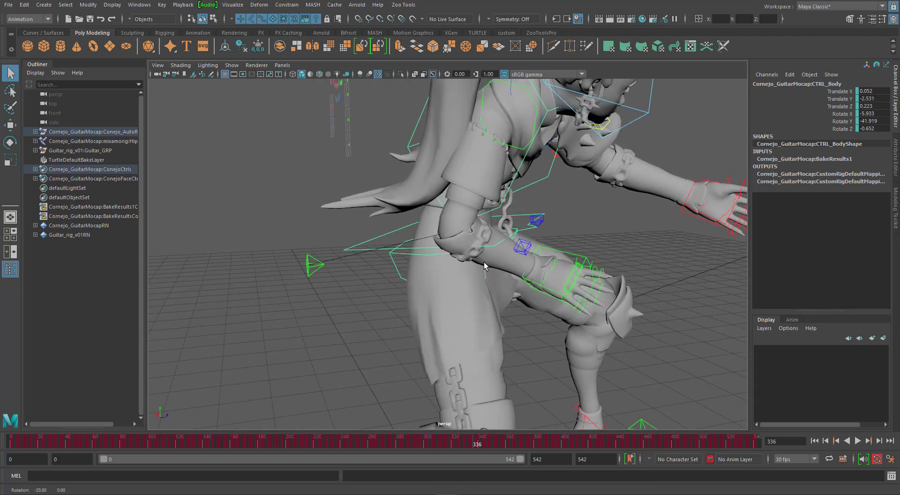
{"action": "left_click_drag", "start_coordinate": [464, 230], "coordinate": [389, 251], "text": "alt"}
{"action": "left_click", "coordinate": [384, 255]}
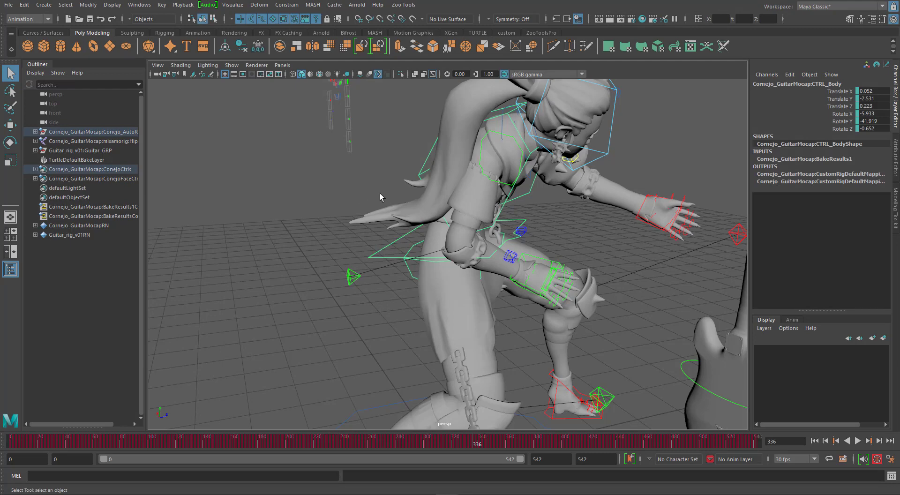
{"action": "left_click_drag", "start_coordinate": [379, 193], "coordinate": [565, 214], "text": "alt"}
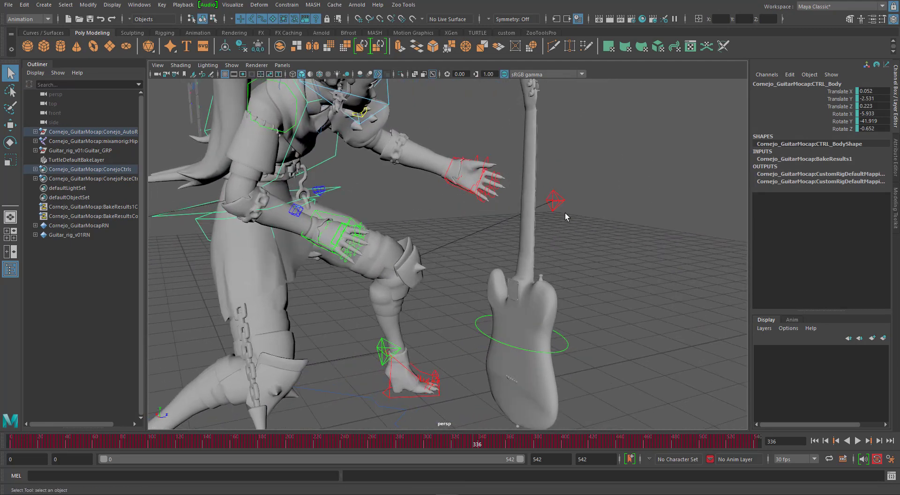
{"action": "scroll", "coordinate": [557, 260], "scroll_direction": "down", "scroll_amount": 3}
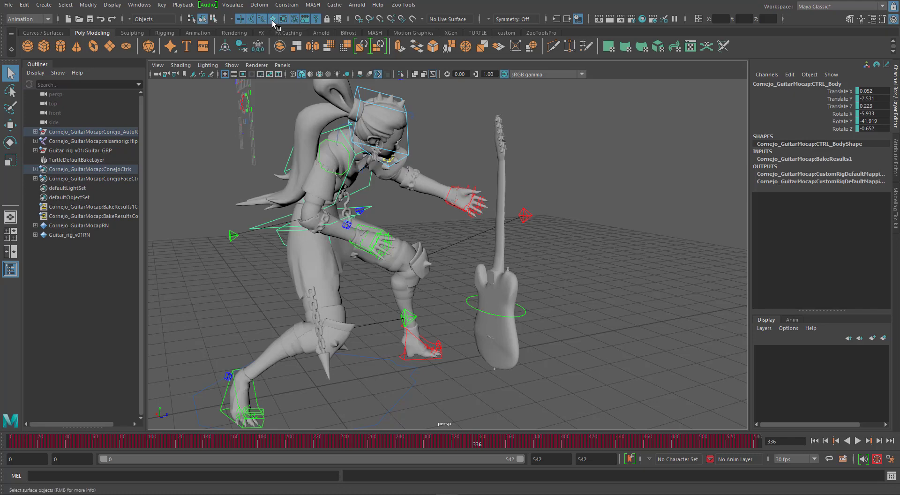
{"action": "left_click", "coordinate": [424, 178]}
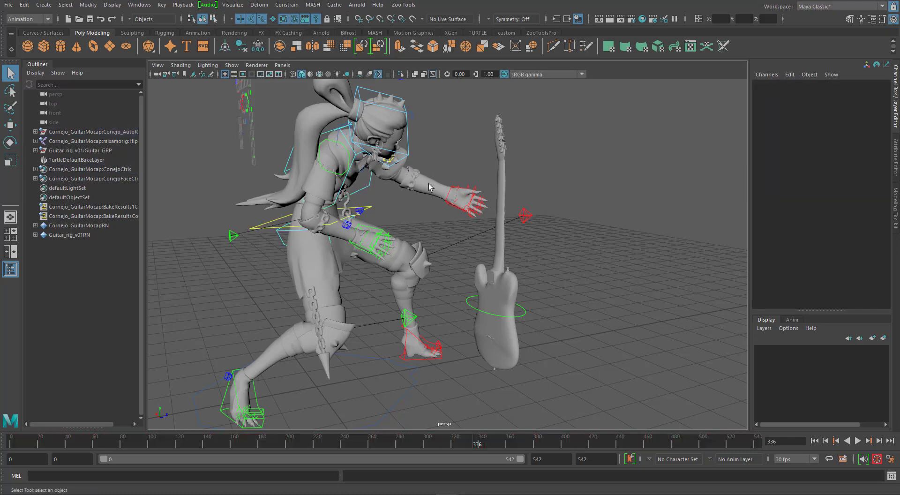
Create a locator at the scene origin between the character's feet and put it in its own group.
{"action": "left_click_drag", "start_coordinate": [339, 160], "coordinate": [424, 195], "text": "alt"}
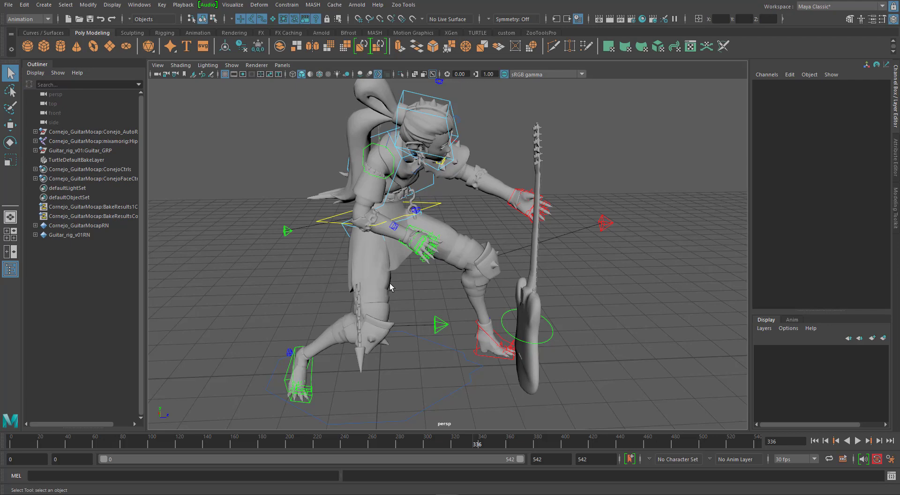
{"action": "middle_click_drag", "start_coordinate": [390, 283], "coordinate": [451, 249], "text": "alt"}
{"action": "left_click_drag", "start_coordinate": [451, 249], "coordinate": [422, 267], "text": "alt"}
{"action": "right_click_drag", "start_coordinate": [326, 294], "coordinate": [394, 246], "text": "alt"}
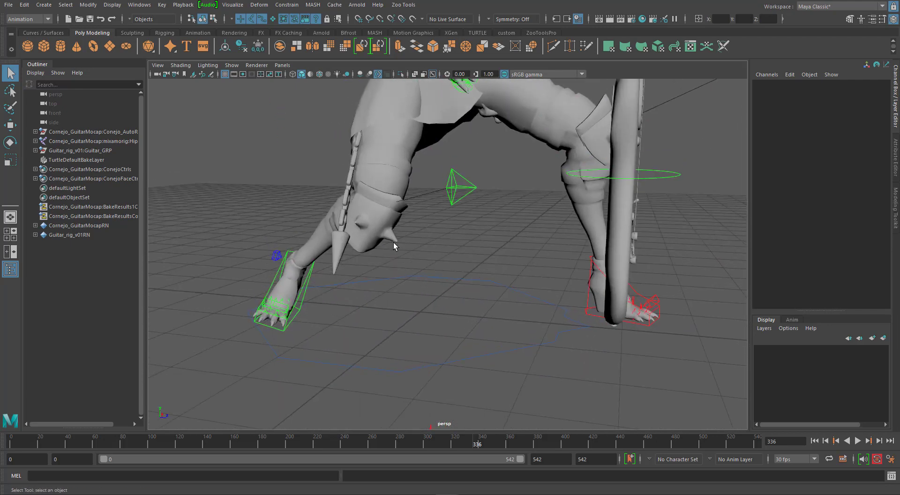
{"action": "left_click", "coordinate": [43, 5]}
{"action": "left_click", "coordinate": [61, 155]}
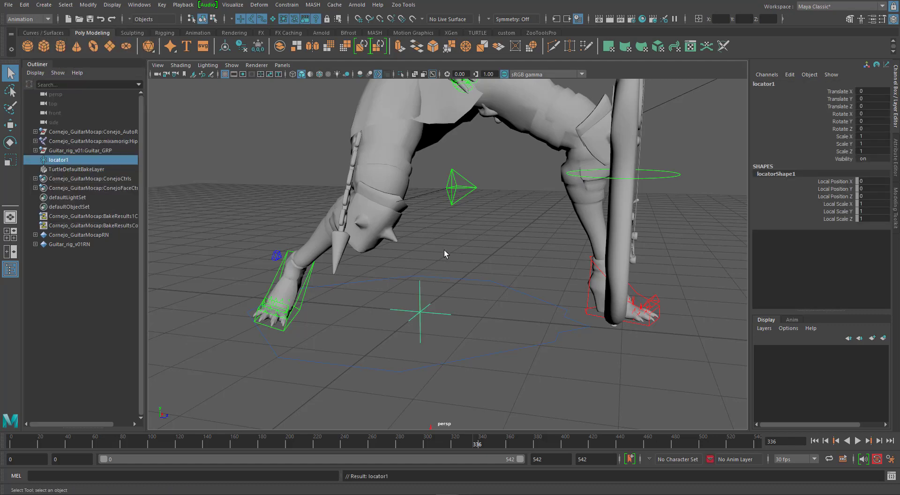
{"action": "key", "text": "ctrl+g"}
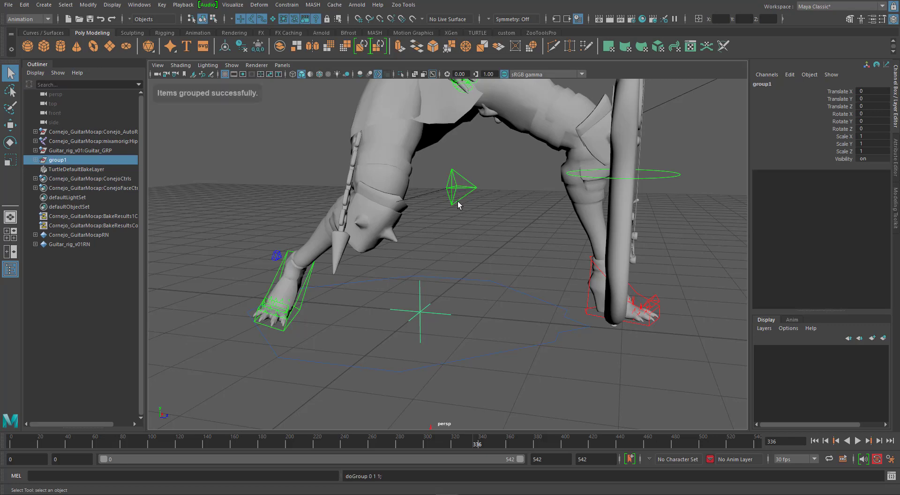
Enlarge the locator by setting its Local Scale X, Y and Z to 2.7.
{"action": "left_click", "coordinate": [443, 316]}
{"action": "left_click", "coordinate": [441, 313]}
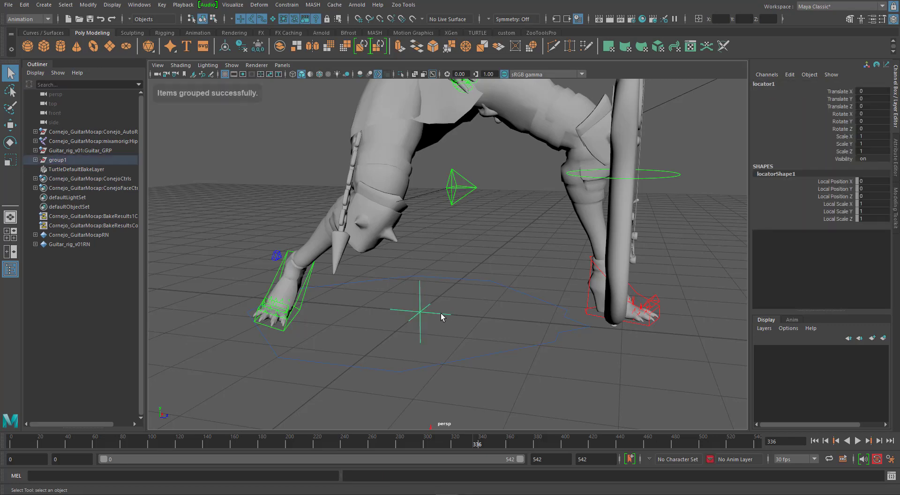
{"action": "left_click_drag", "start_coordinate": [843, 205], "coordinate": [847, 219]}
{"action": "middle_click_drag", "start_coordinate": [589, 284], "coordinate": [598, 285]}
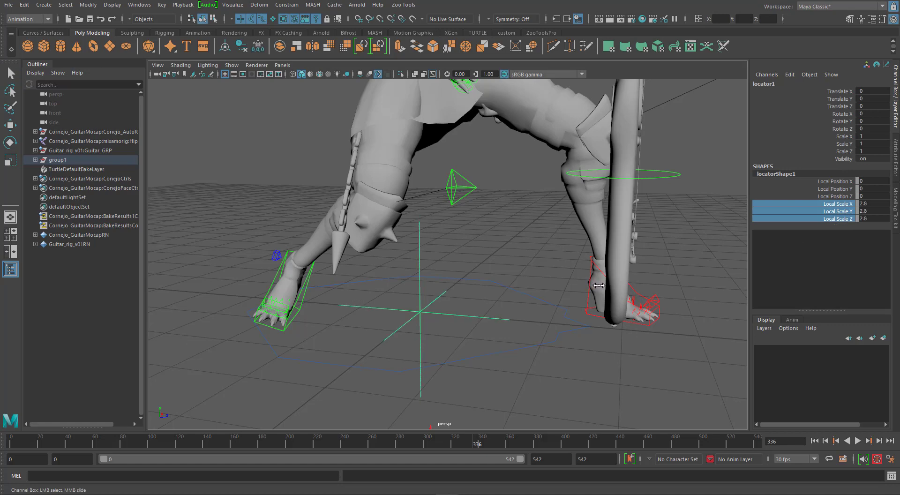
{"action": "middle_click_drag", "start_coordinate": [598, 286], "coordinate": [595, 286]}
Rename the locator inside the new group as Guitar_LOC.
{"action": "left_click", "coordinate": [35, 159]}
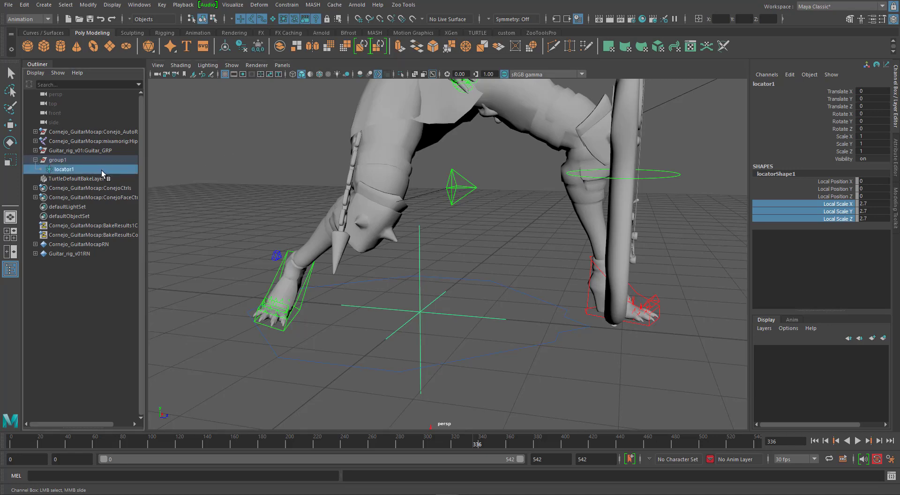
{"action": "double_click", "coordinate": [71, 169]}
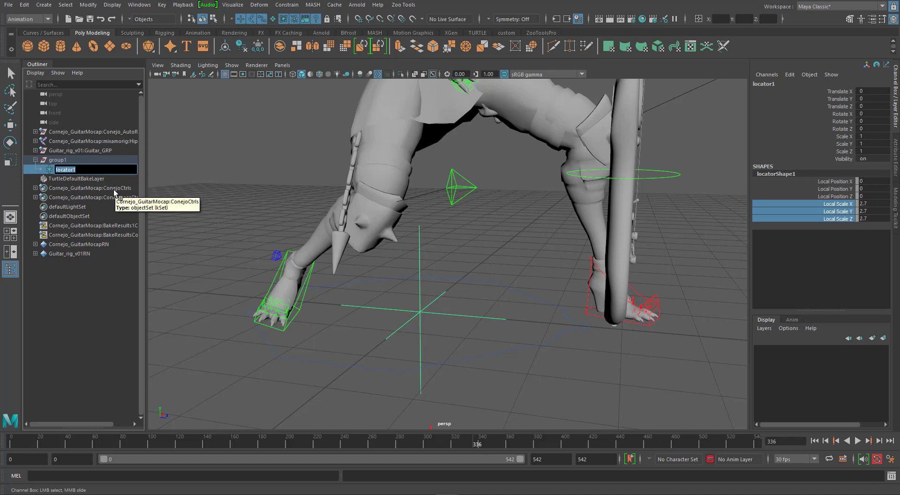
{"action": "type", "text": "Guitar_LOC"}
{"action": "key", "text": "Return"}
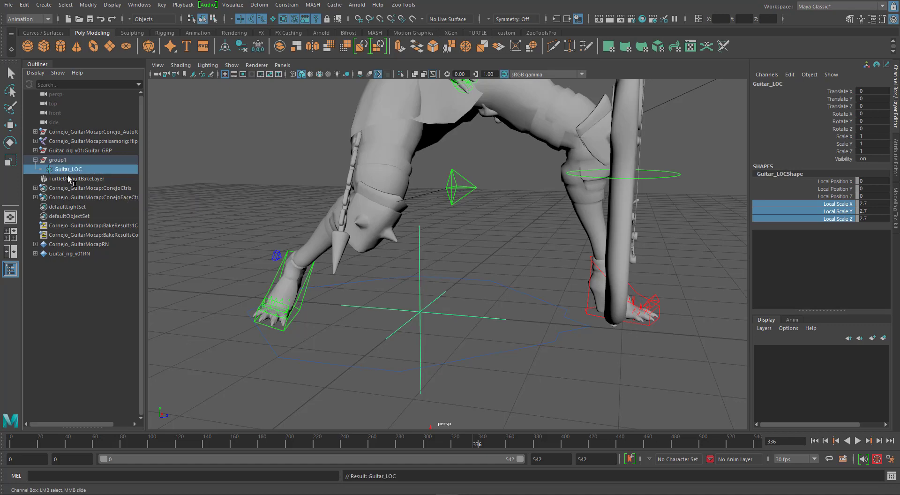
Rename the locator's parent group as Guitar_GRP.
{"action": "double_click", "coordinate": [62, 160]}
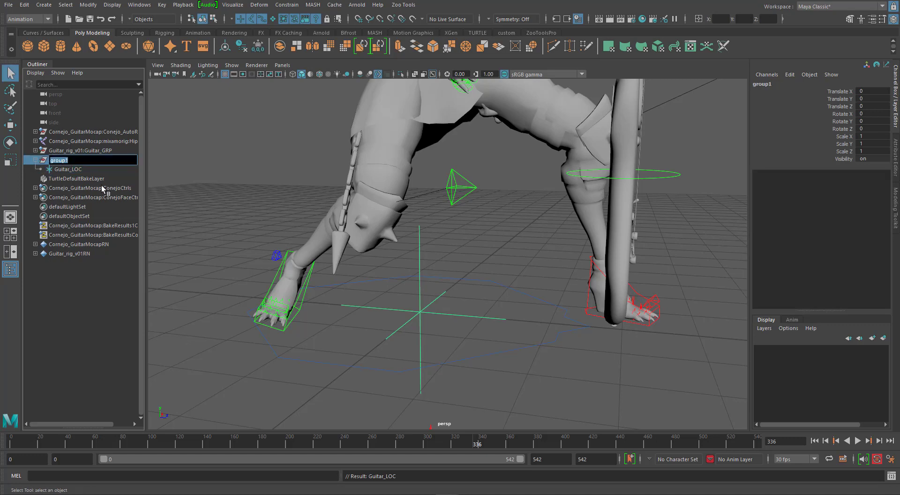
{"action": "type", "text": "Guit"}
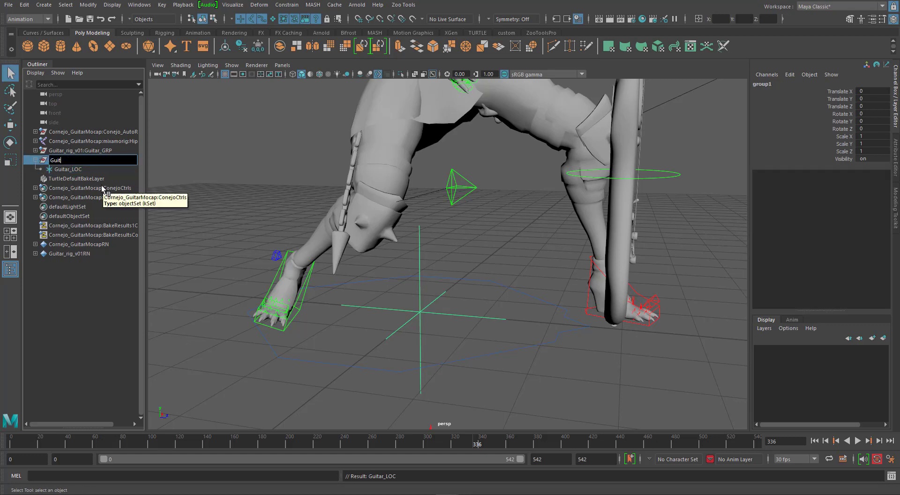
{"action": "type", "text": "ar_GRP"}
{"action": "key", "text": "Return"}
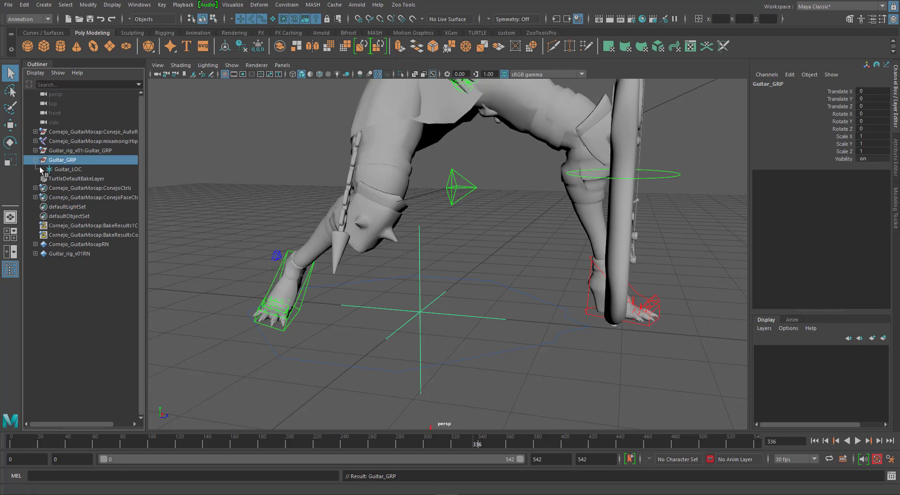
Open the Parent constraint options and move the dialog clear of the character.
{"action": "right_click_drag", "start_coordinate": [382, 223], "coordinate": [324, 201], "text": "alt"}
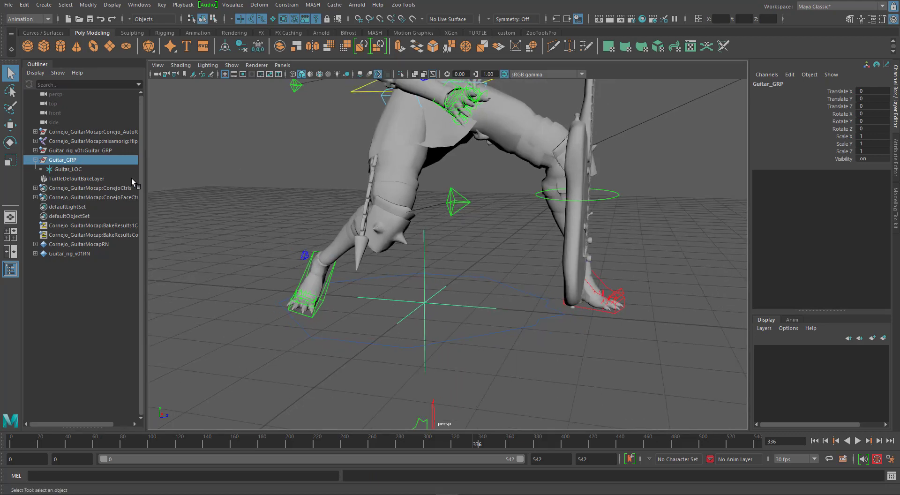
{"action": "right_click_drag", "start_coordinate": [263, 187], "coordinate": [436, 333], "text": "alt"}
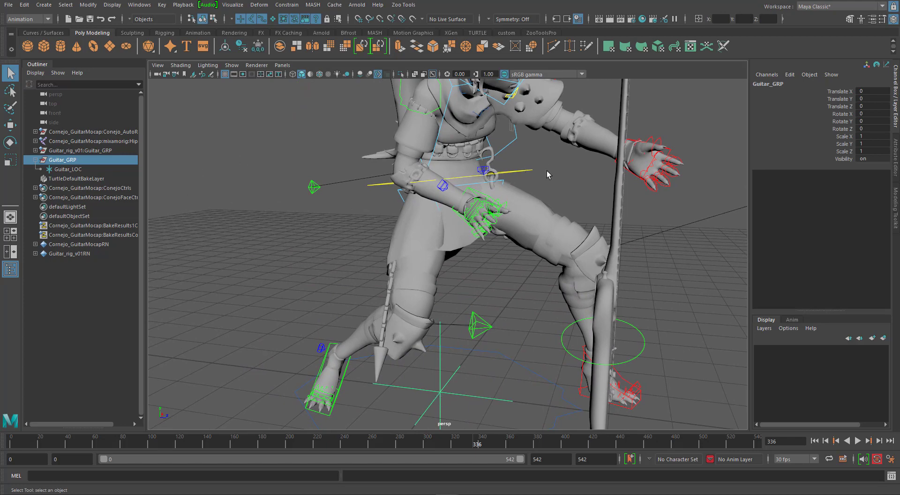
{"action": "left_click", "coordinate": [287, 4]}
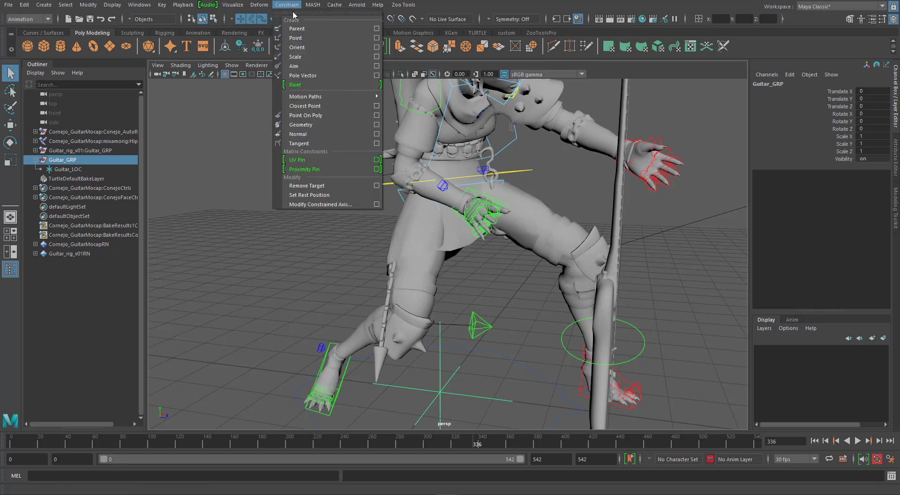
{"action": "left_click", "coordinate": [377, 29]}
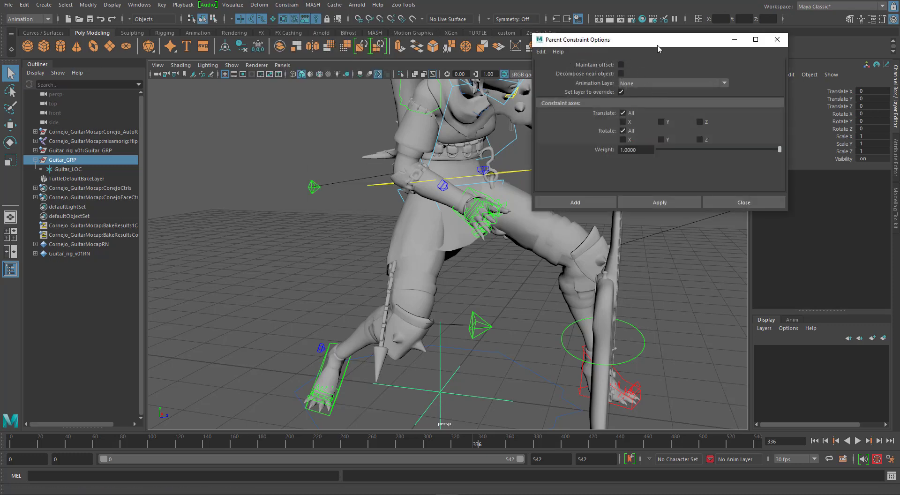
{"action": "left_click_drag", "start_coordinate": [649, 40], "coordinate": [719, 46]}
Parent-constrain Guitar_GRP to the character's CTRL_Body control with Maintain offset off and all translate and rotate axes constrained.
{"action": "middle_click_drag", "start_coordinate": [446, 135], "coordinate": [448, 150], "text": "alt"}
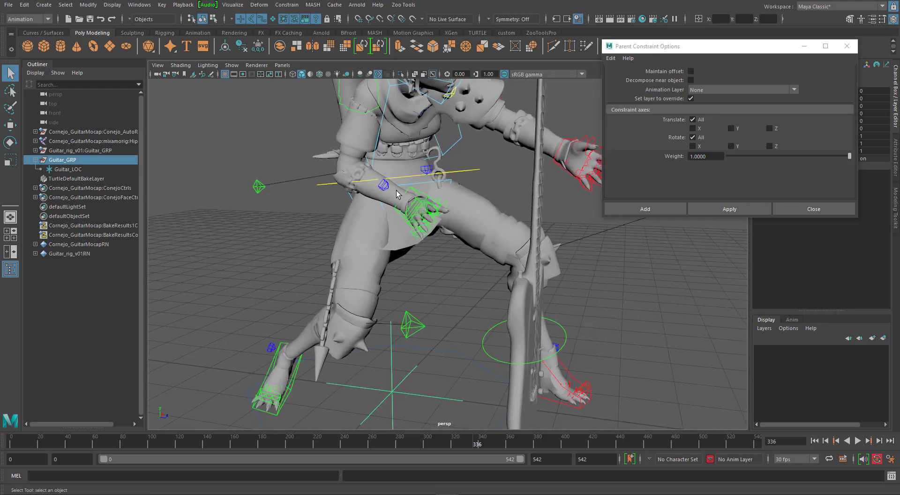
{"action": "middle_click_drag", "start_coordinate": [375, 392], "coordinate": [389, 348], "text": "alt"}
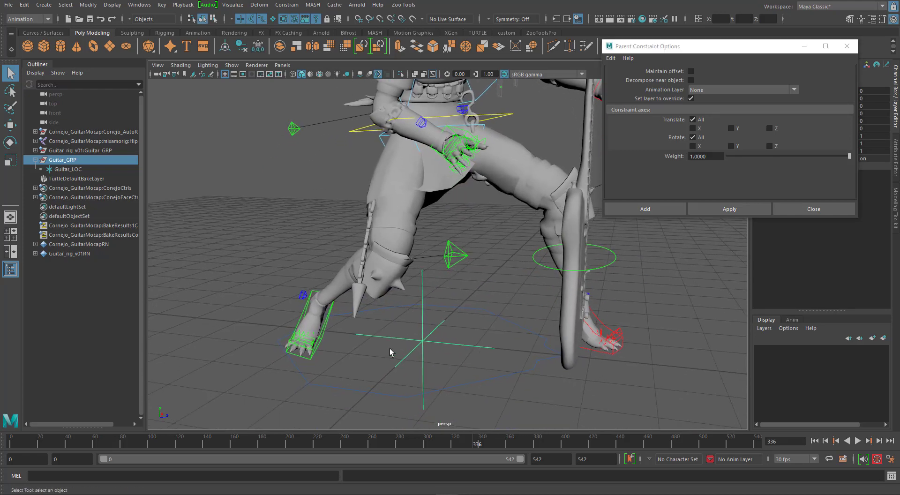
{"action": "middle_click_drag", "start_coordinate": [441, 194], "coordinate": [435, 264], "text": "alt"}
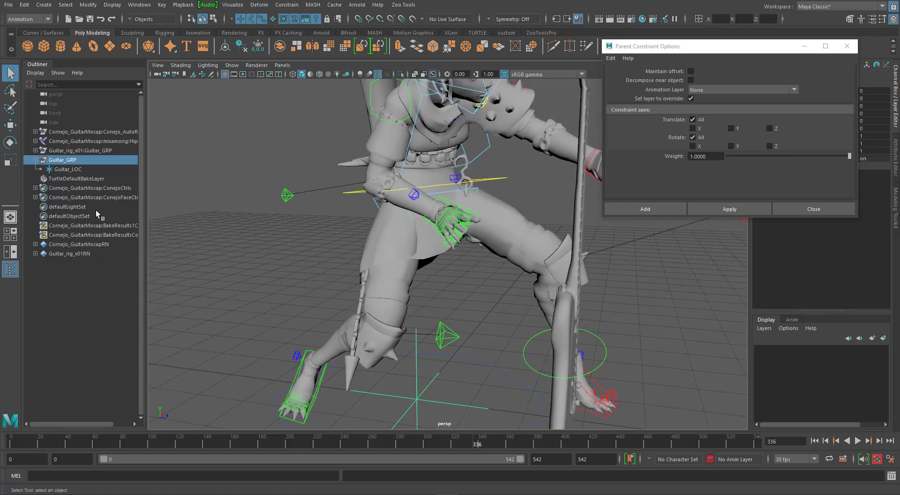
{"action": "left_click", "coordinate": [224, 190]}
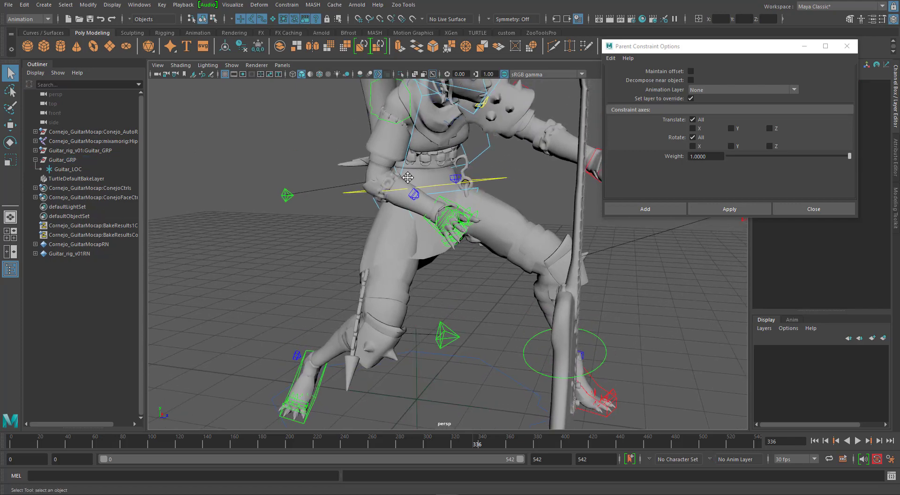
{"action": "middle_click_drag", "start_coordinate": [407, 218], "coordinate": [396, 169], "text": "alt"}
{"action": "right_click_drag", "start_coordinate": [443, 218], "coordinate": [423, 187], "text": "alt"}
{"action": "middle_click_drag", "start_coordinate": [423, 186], "coordinate": [415, 208], "text": "alt"}
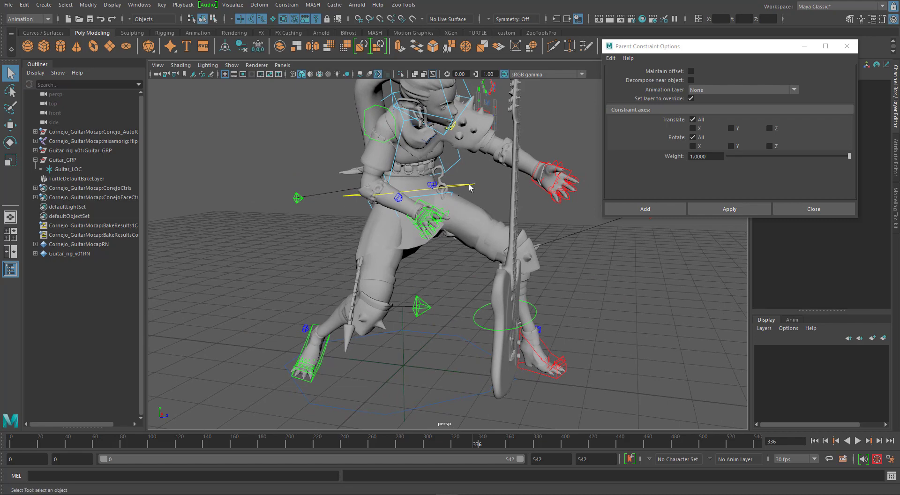
{"action": "left_click_drag", "start_coordinate": [470, 192], "coordinate": [475, 192], "text": "alt"}
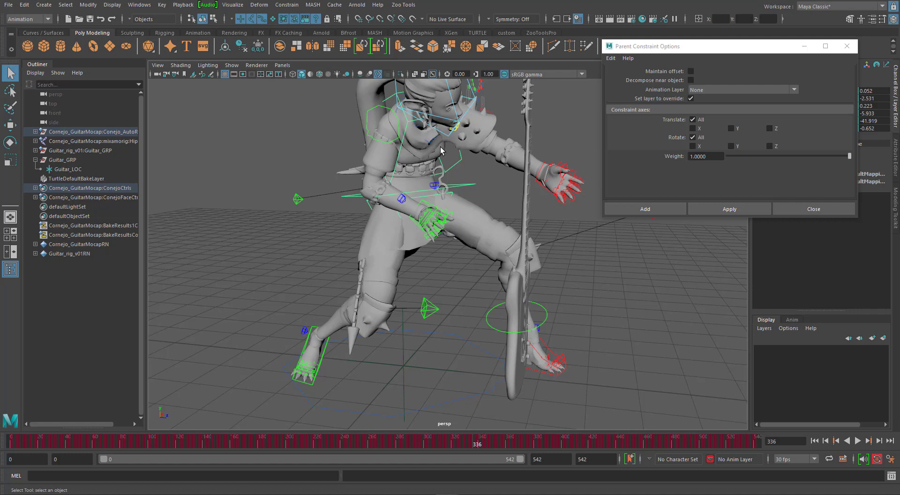
{"action": "left_click_drag", "start_coordinate": [469, 177], "coordinate": [476, 189]}
{"action": "left_click", "coordinate": [70, 161]}
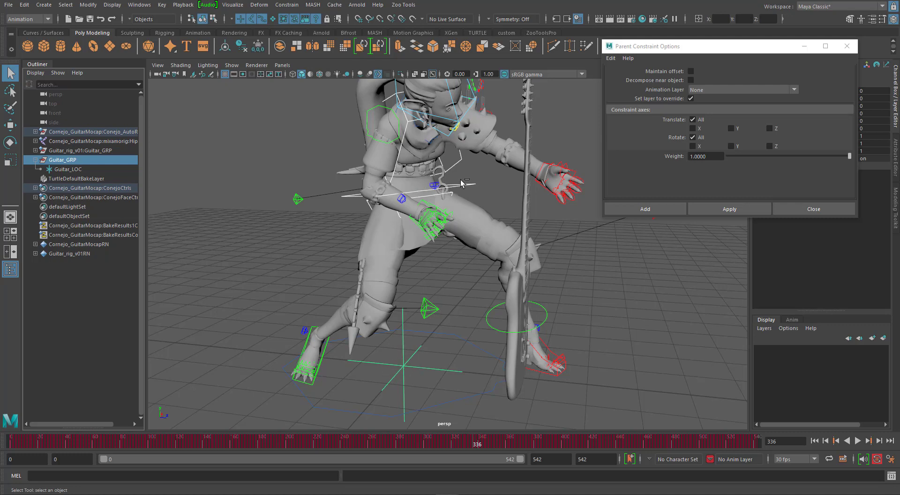
{"action": "left_click", "coordinate": [730, 209]}
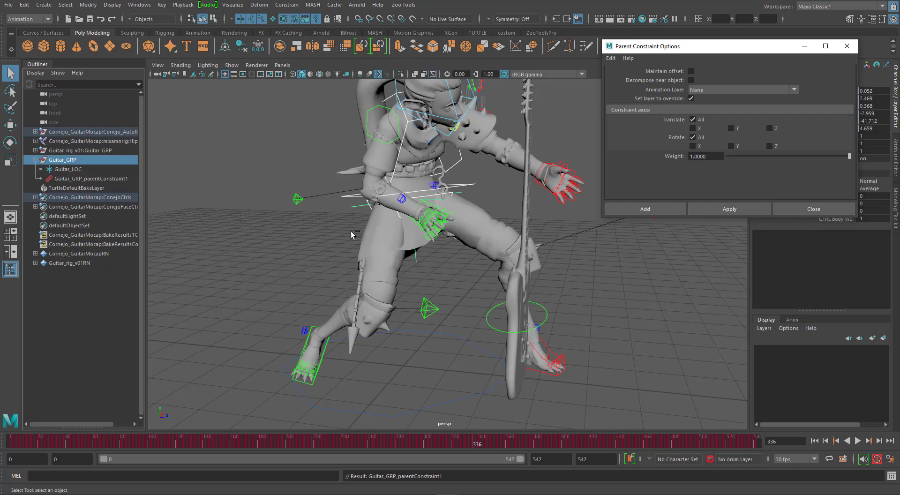
Inspect Guitar_LOC's placement at the character's hips, switching to wireframe display and back to shaded display.
{"action": "right_click_drag", "start_coordinate": [350, 231], "coordinate": [414, 299], "text": "alt"}
{"action": "key", "text": "Down"}
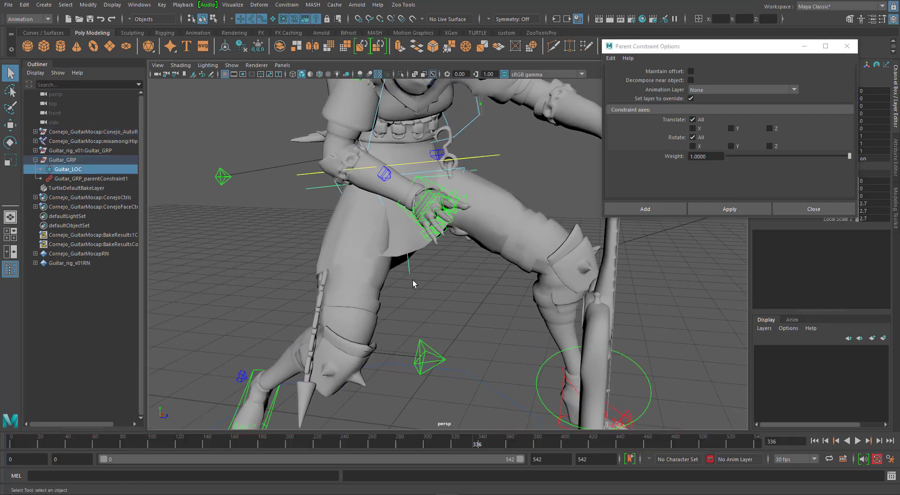
{"action": "key", "text": "w"}
{"action": "left_click_drag", "start_coordinate": [412, 280], "coordinate": [511, 286], "text": "alt"}
{"action": "key", "text": "4"}
{"action": "right_click_drag", "start_coordinate": [342, 269], "coordinate": [484, 262], "text": "alt"}
{"action": "middle_click_drag", "start_coordinate": [484, 262], "coordinate": [528, 307], "text": "alt"}
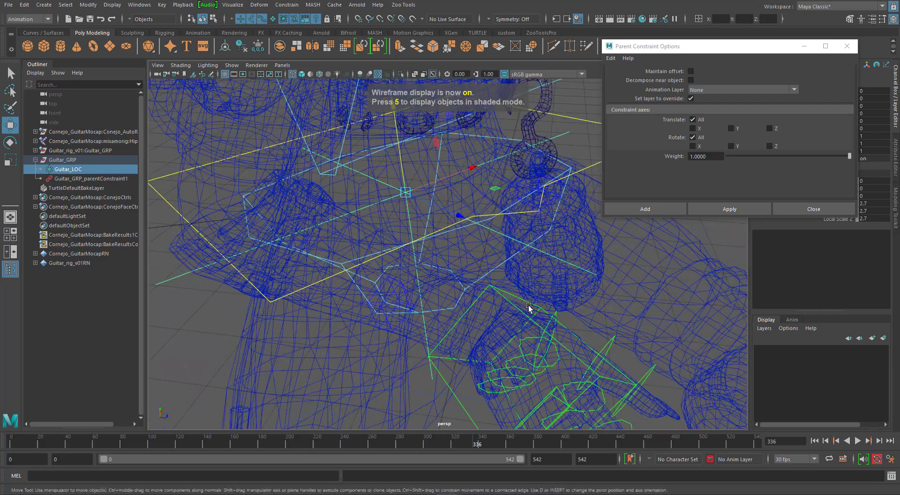
{"action": "key", "text": "q"}
{"action": "right_click_drag", "start_coordinate": [529, 307], "coordinate": [434, 287], "text": "alt"}
{"action": "mouse_move", "coordinate": [434, 287]}
{"action": "left_mouse_down", "text": "alt"}
{"action": "mouse_move", "coordinate": [455, 272]}
{"action": "mouse_move", "coordinate": [458, 280]}
{"action": "mouse_move", "coordinate": [437, 272]}
{"action": "left_mouse_up", "text": "alt"}
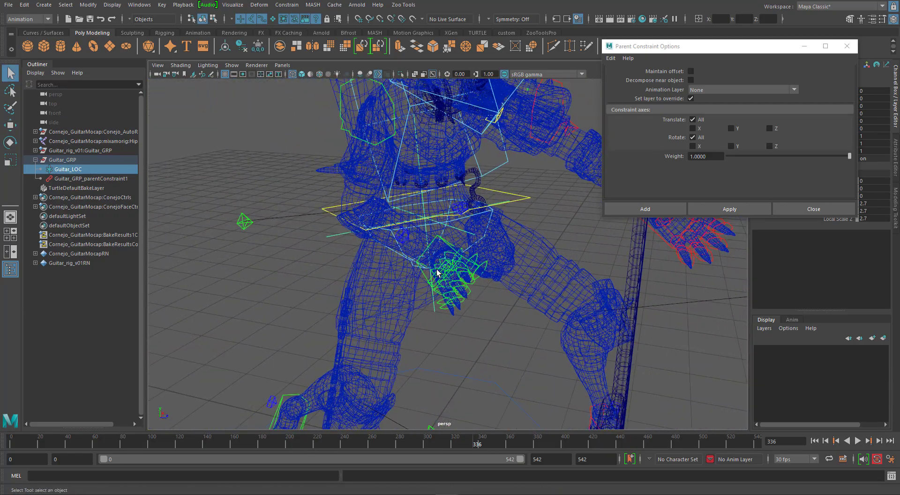
{"action": "scroll", "coordinate": [437, 272], "scroll_direction": "down", "scroll_amount": 3}
{"action": "key", "text": "5"}
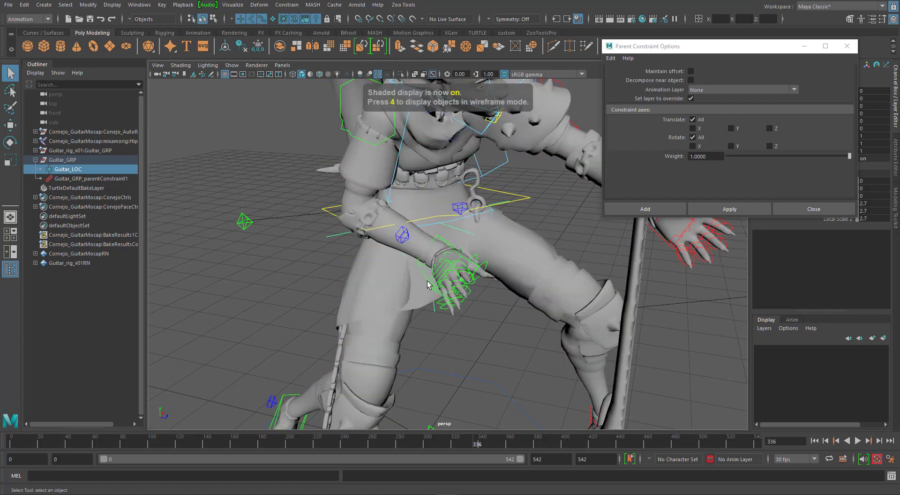
{"action": "left_click_drag", "start_coordinate": [429, 287], "coordinate": [463, 287], "text": "alt"}
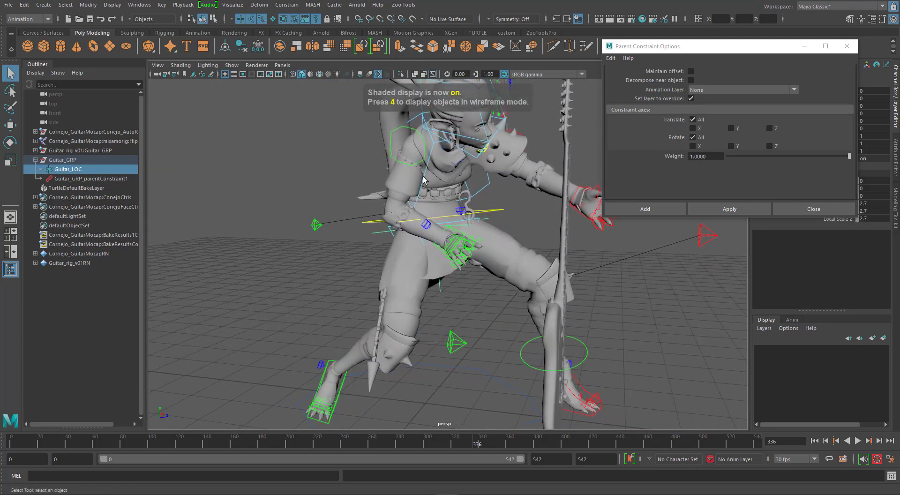
Play back the animation to check how Guitar_LOC follows the character's body through Guitar_GRP.
{"action": "left_click", "coordinate": [63, 160]}
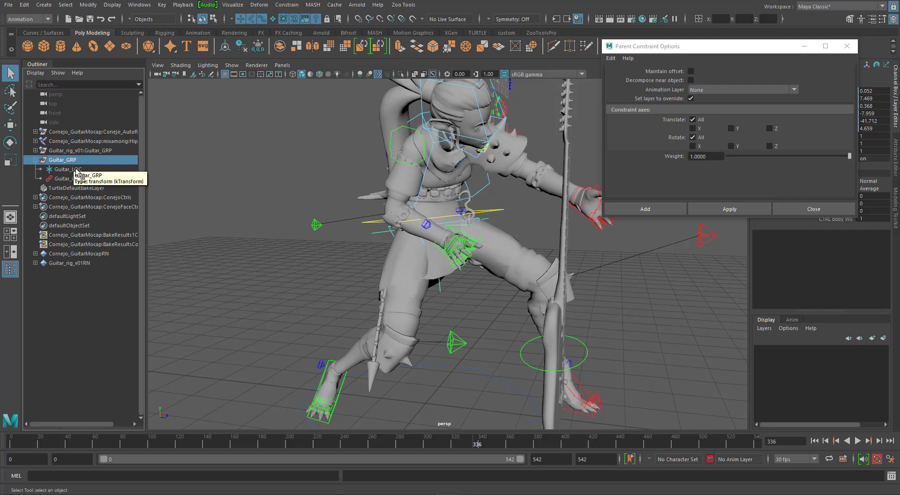
{"action": "left_click", "coordinate": [76, 171]}
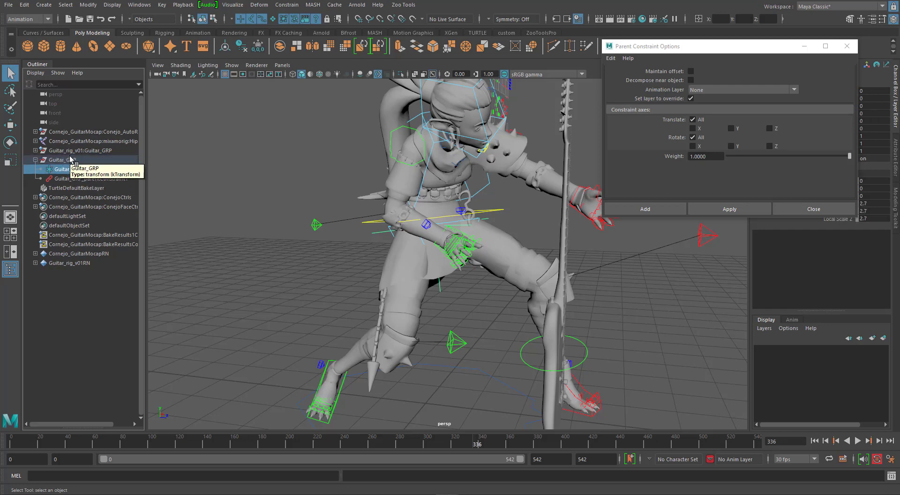
{"action": "left_click_drag", "start_coordinate": [520, 293], "coordinate": [474, 288], "text": "alt"}
{"action": "key", "text": "alt+v"}
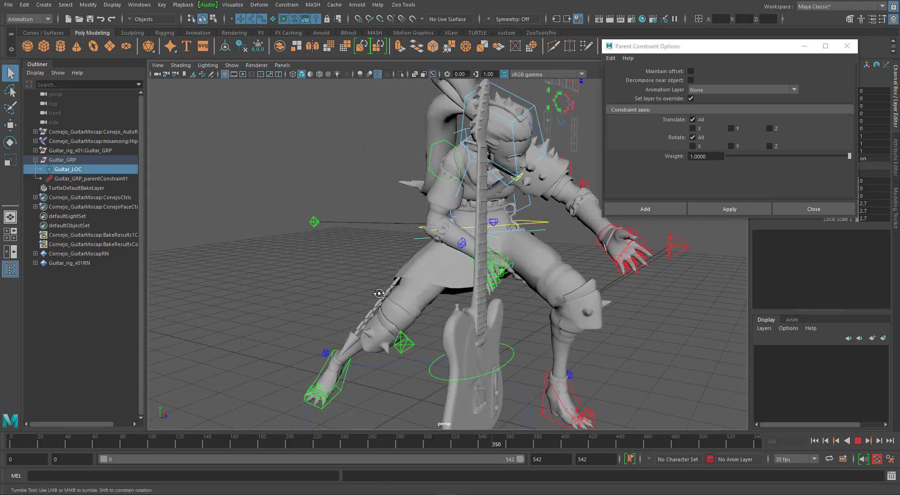
{"action": "left_click_drag", "start_coordinate": [211, 285], "coordinate": [269, 286], "text": "alt"}
{"action": "left_click", "coordinate": [240, 309]}
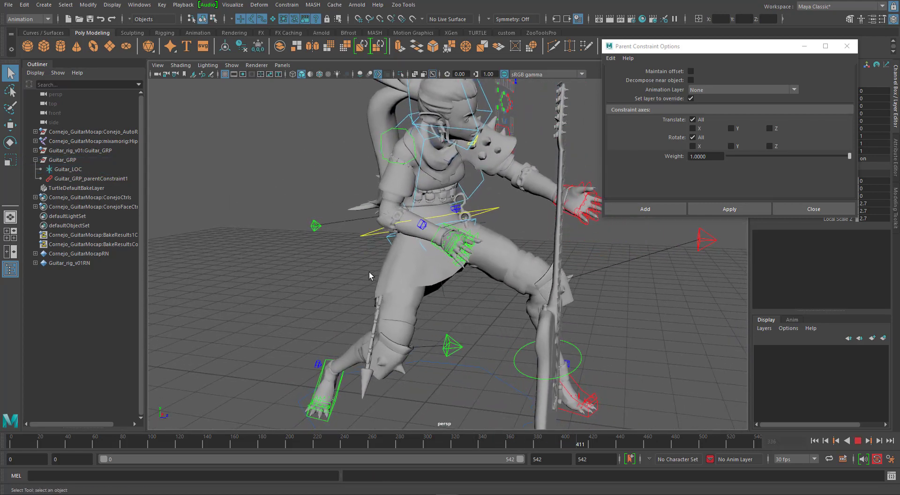
{"action": "key", "text": "alt+v"}
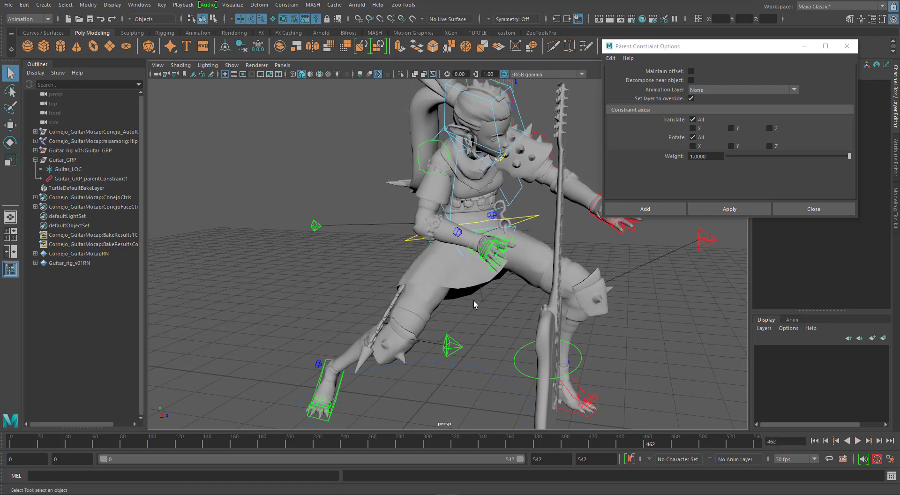
{"action": "left_click", "coordinate": [482, 300]}
{"action": "key", "text": "alt+v"}
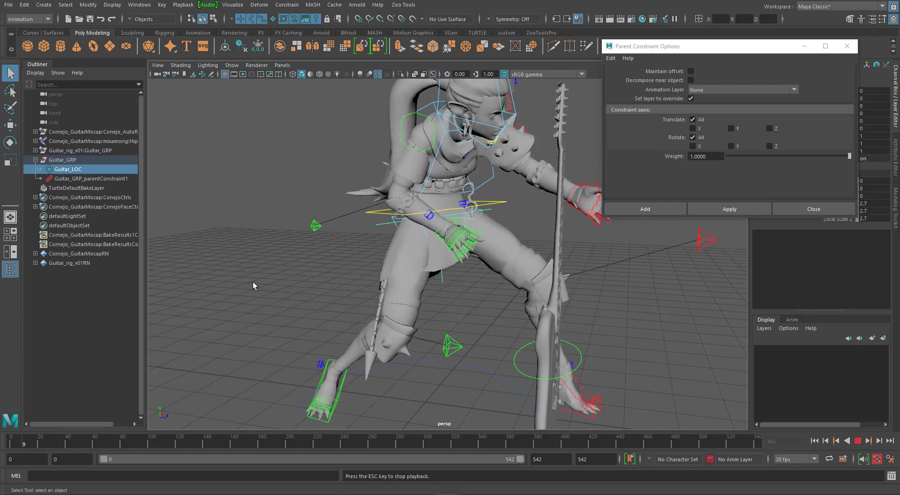
{"action": "key", "text": "alt+v"}
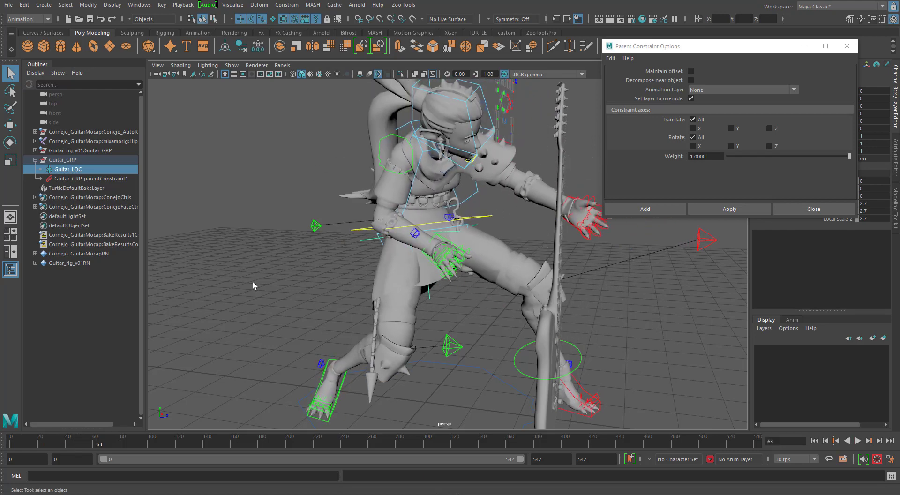
Examine the guitar's control and its position relative to the character's body from several angles.
{"action": "left_click", "coordinate": [260, 197]}
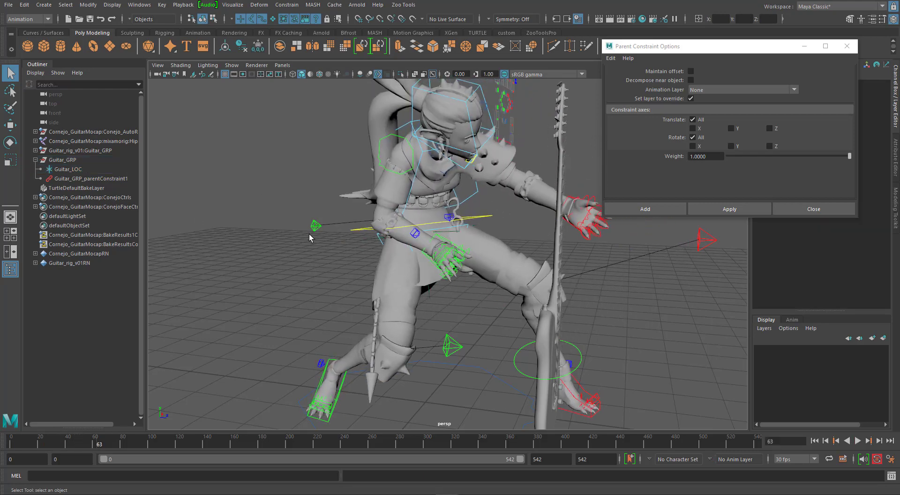
{"action": "middle_click_drag", "start_coordinate": [588, 347], "coordinate": [536, 280], "text": "alt"}
{"action": "left_click", "coordinate": [543, 341]}
{"action": "left_click_drag", "start_coordinate": [513, 305], "coordinate": [534, 310], "text": "alt"}
{"action": "middle_click_drag", "start_coordinate": [482, 260], "coordinate": [507, 291], "text": "alt"}
{"action": "left_click_drag", "start_coordinate": [461, 256], "coordinate": [436, 260], "text": "alt"}
{"action": "right_click_drag", "start_coordinate": [572, 280], "coordinate": [540, 265], "text": "alt"}
{"action": "middle_click_drag", "start_coordinate": [541, 265], "coordinate": [424, 281], "text": "alt"}
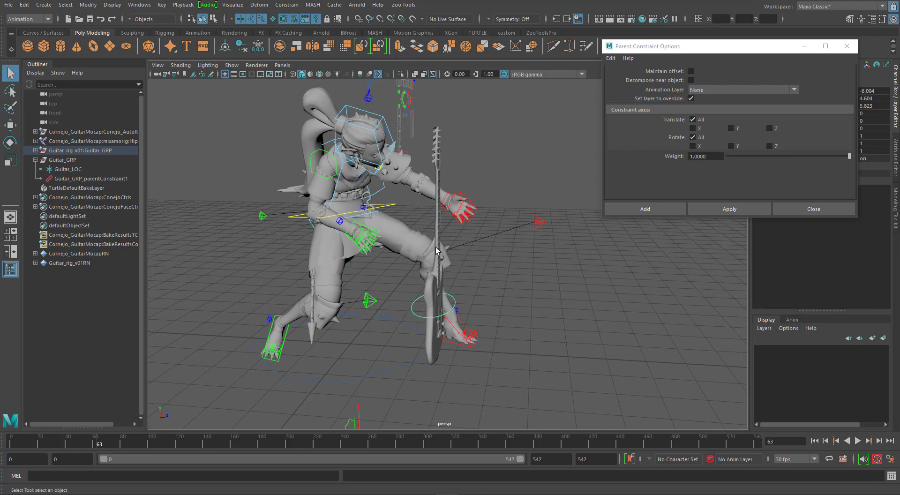
{"action": "left_click_drag", "start_coordinate": [443, 262], "coordinate": [436, 213], "text": "alt"}
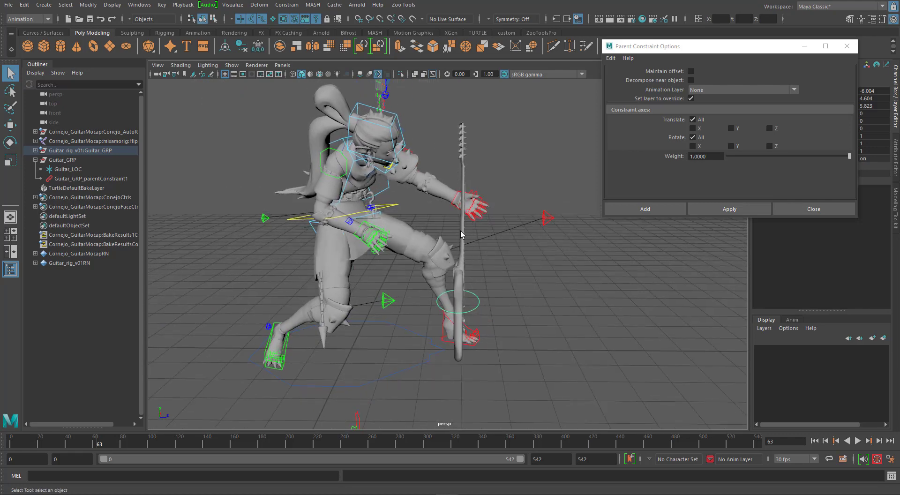
{"action": "left_click_drag", "start_coordinate": [452, 268], "coordinate": [446, 264], "text": "alt"}
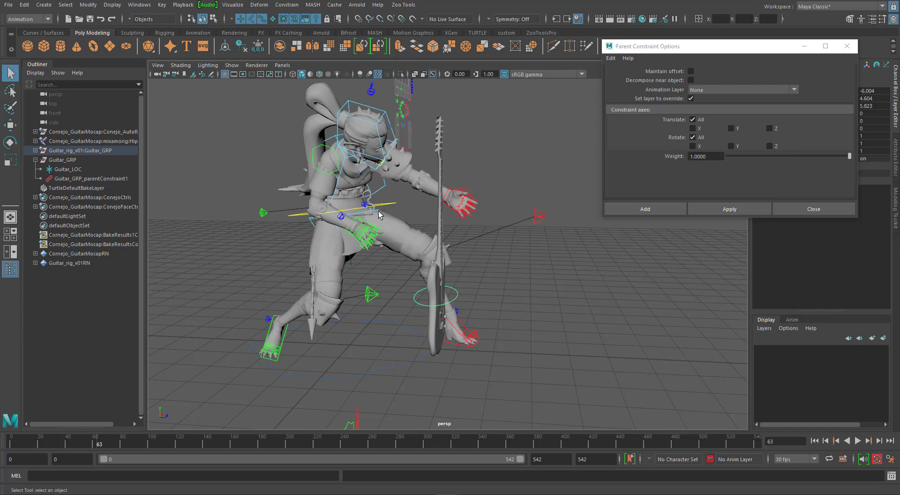
{"action": "left_click", "coordinate": [468, 153]}
{"action": "left_click_drag", "start_coordinate": [335, 203], "coordinate": [373, 202], "text": "alt"}
{"action": "right_click_drag", "start_coordinate": [374, 201], "coordinate": [384, 229], "text": "alt"}
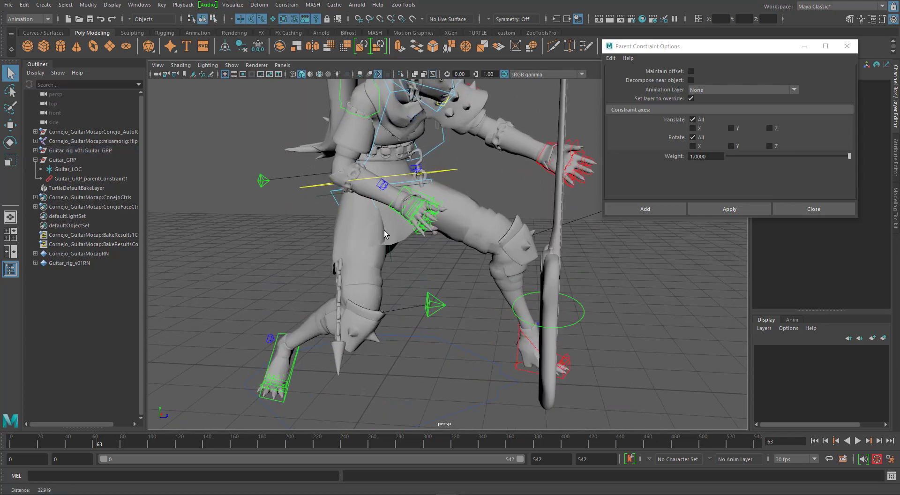
{"action": "left_click_drag", "start_coordinate": [397, 262], "coordinate": [387, 258], "text": "alt"}
Parent-constrain the guitar's main control to Guitar_LOC with Maintain offset off, and close the constraint options.
{"action": "left_click", "coordinate": [390, 261]}
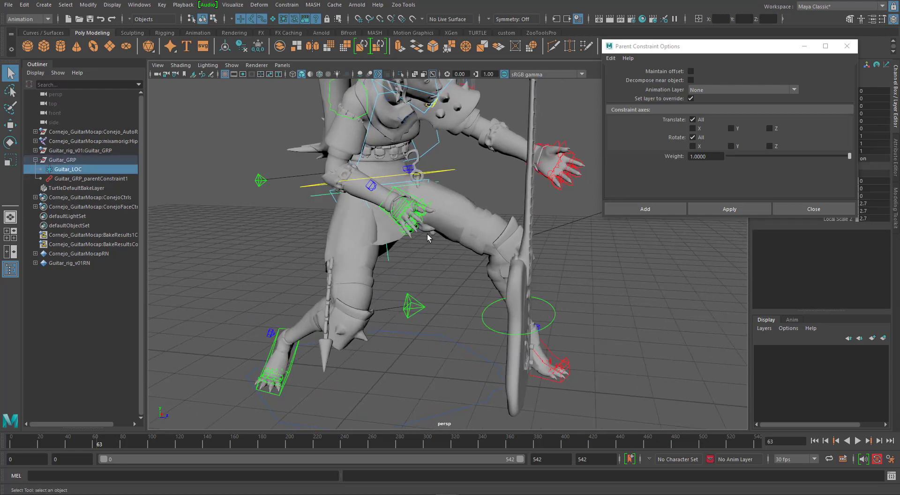
{"action": "middle_click_drag", "start_coordinate": [426, 229], "coordinate": [416, 255], "text": "alt"}
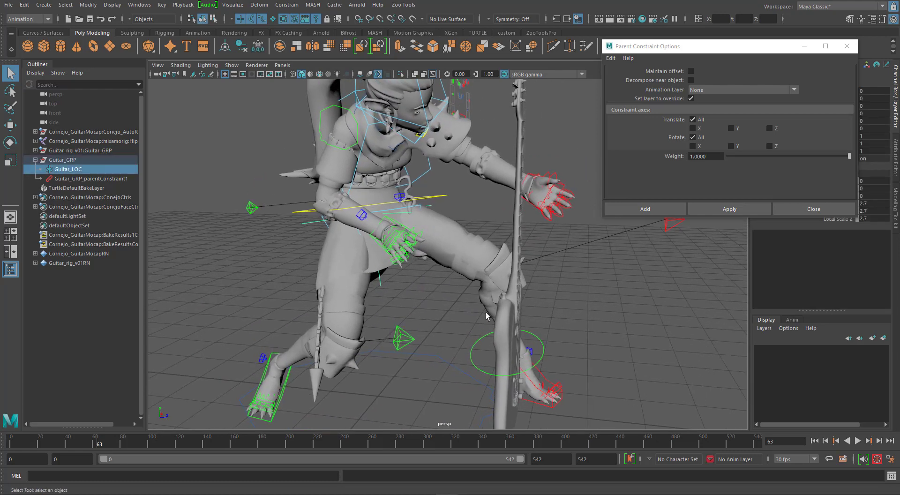
{"action": "left_click", "coordinate": [544, 340], "text": "shift"}
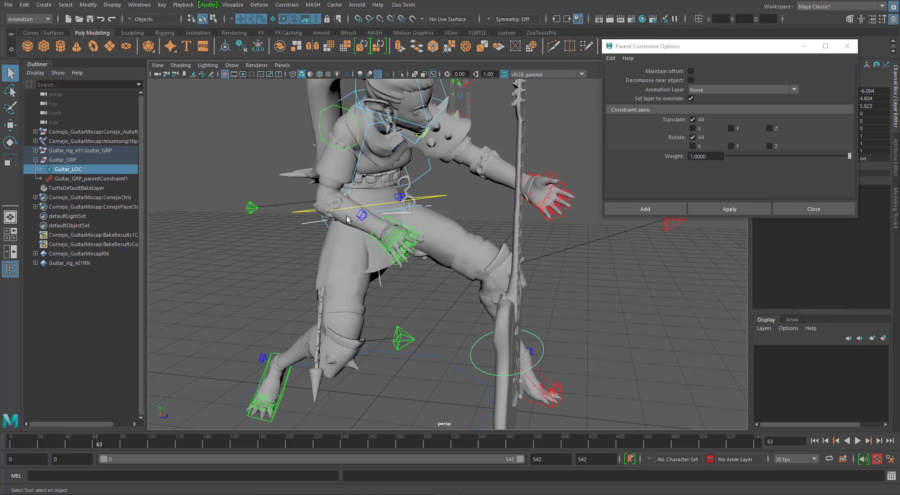
{"action": "left_click", "coordinate": [732, 211]}
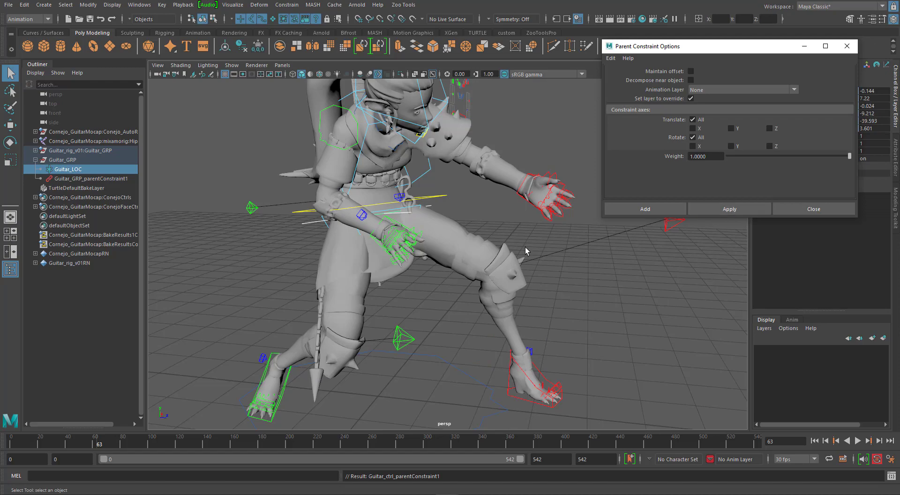
{"action": "left_click_drag", "start_coordinate": [562, 251], "coordinate": [311, 263], "text": "alt"}
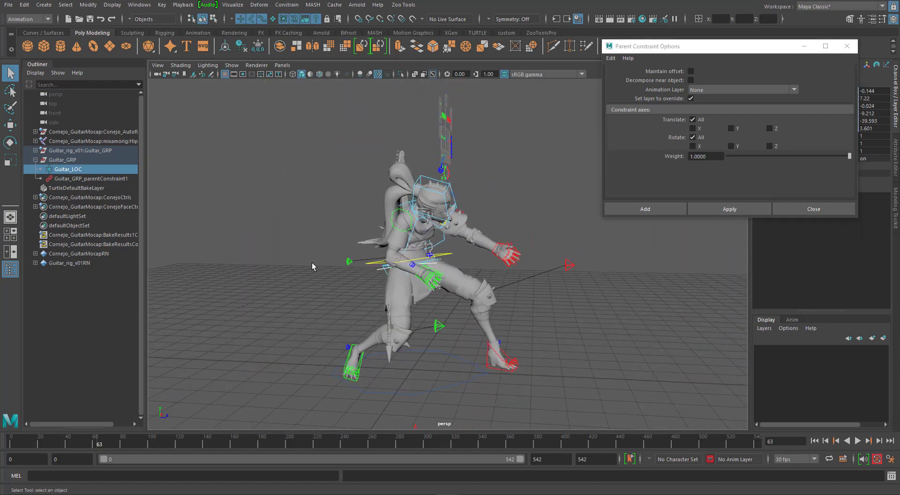
{"action": "right_click_drag", "start_coordinate": [311, 262], "coordinate": [448, 267], "text": "alt"}
{"action": "left_click_drag", "start_coordinate": [448, 266], "coordinate": [408, 230], "text": "alt"}
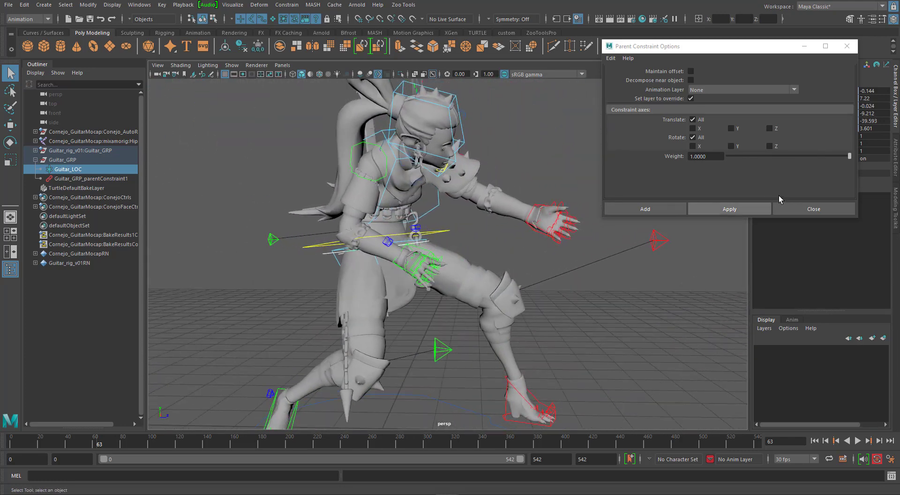
{"action": "left_click", "coordinate": [804, 208]}
{"action": "left_click", "coordinate": [589, 177]}
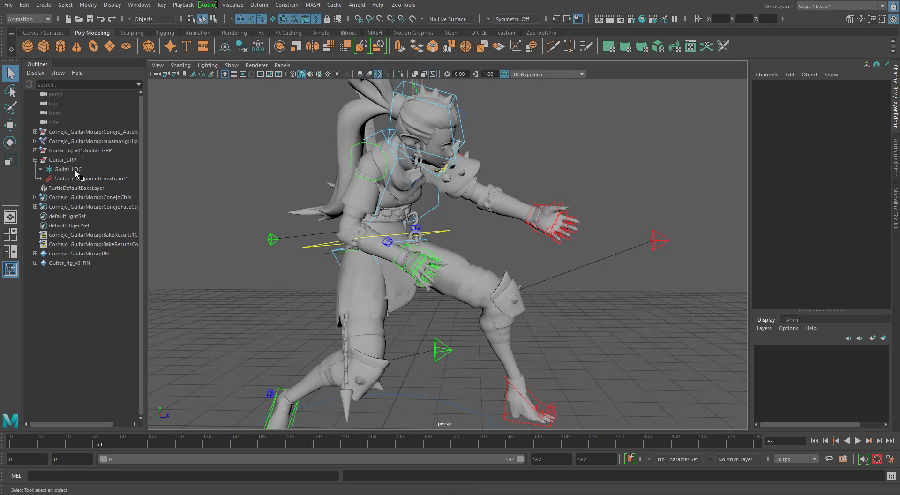
Move Guitar_LOC to a Translate Z of about 2.51, bringing the guitar in front of the character's torso.
{"action": "left_click", "coordinate": [68, 169]}
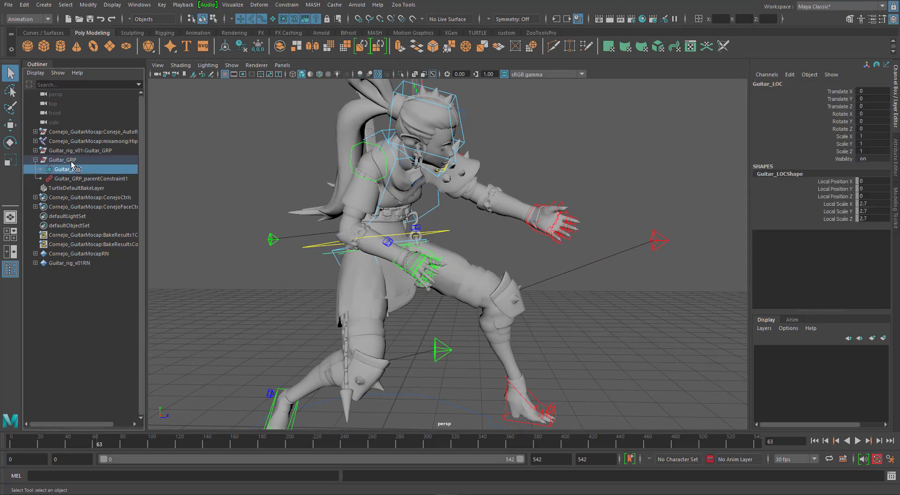
{"action": "left_click", "coordinate": [71, 162]}
{"action": "left_click", "coordinate": [74, 169]}
{"action": "left_click", "coordinate": [69, 161]}
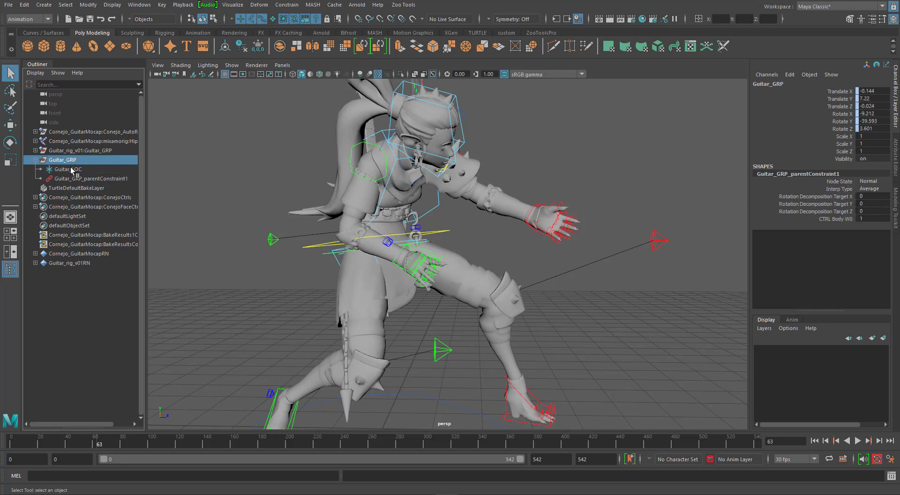
{"action": "left_click", "coordinate": [71, 170]}
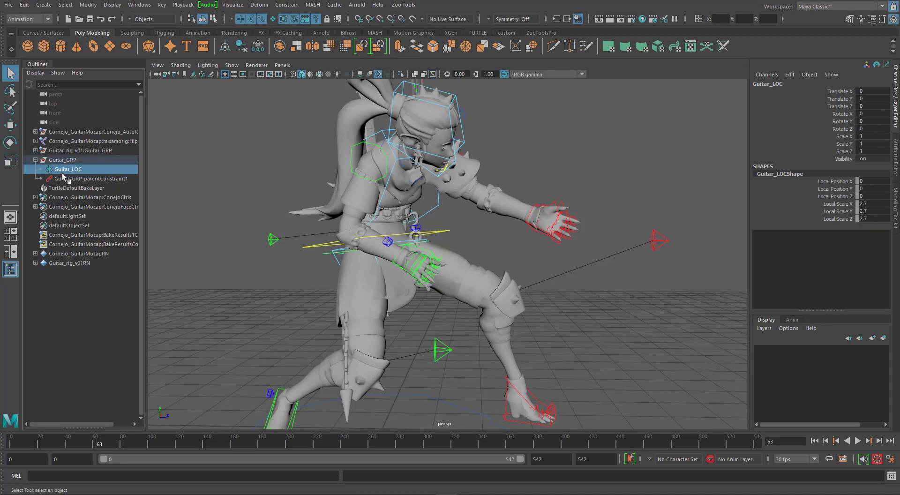
{"action": "key", "text": "w"}
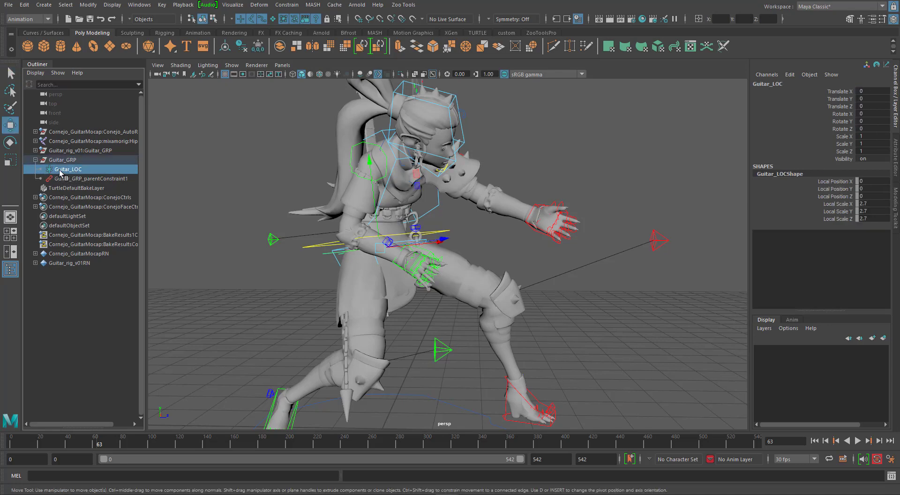
{"action": "left_click_drag", "start_coordinate": [316, 240], "coordinate": [356, 248], "text": "alt"}
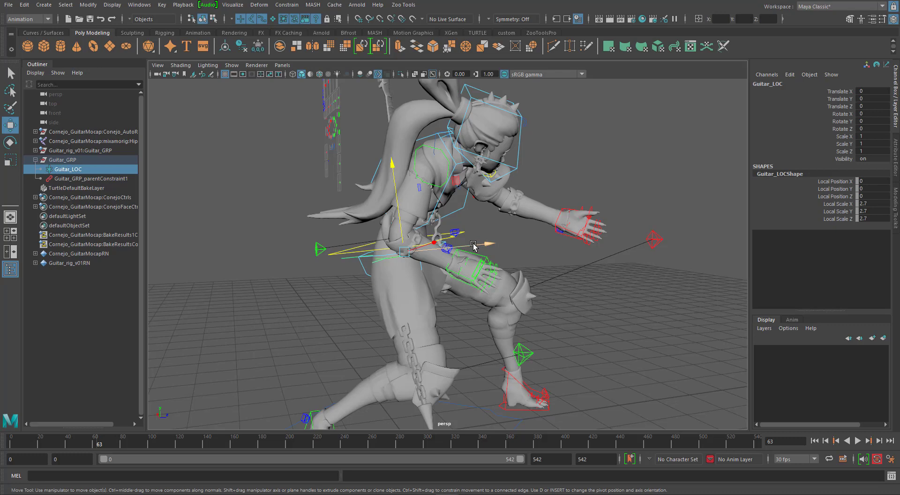
{"action": "left_click_drag", "start_coordinate": [474, 245], "coordinate": [544, 261]}
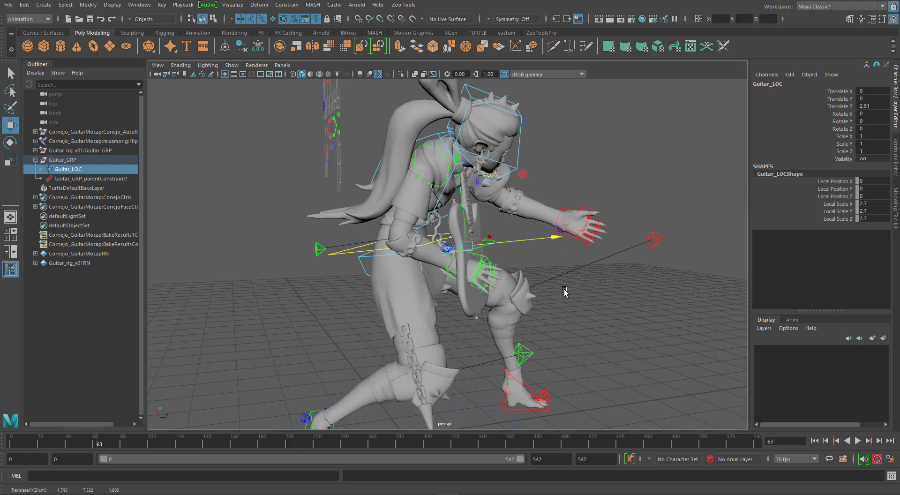
Play back the animation to check the guitar's motion with the body, and return to frame 0.
{"action": "left_click_drag", "start_coordinate": [564, 292], "coordinate": [471, 168], "text": "alt"}
{"action": "left_click_drag", "start_coordinate": [550, 278], "coordinate": [492, 281], "text": "alt"}
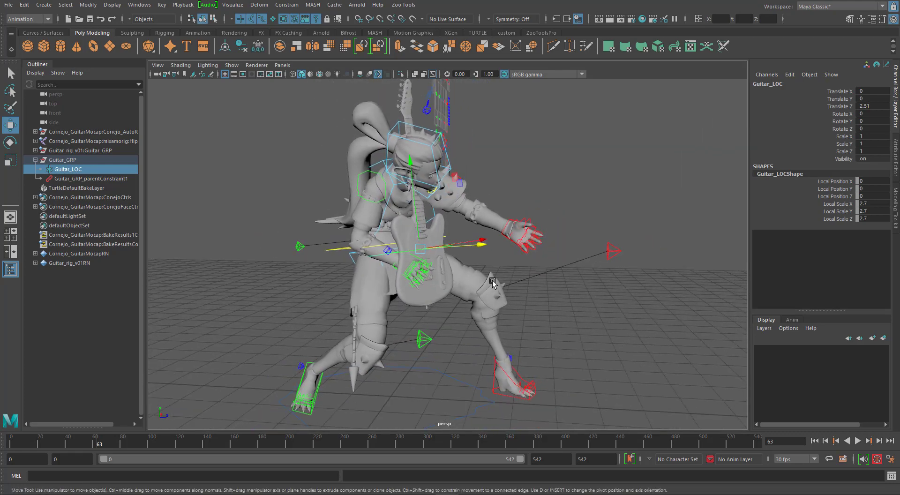
{"action": "key", "text": "alt+v"}
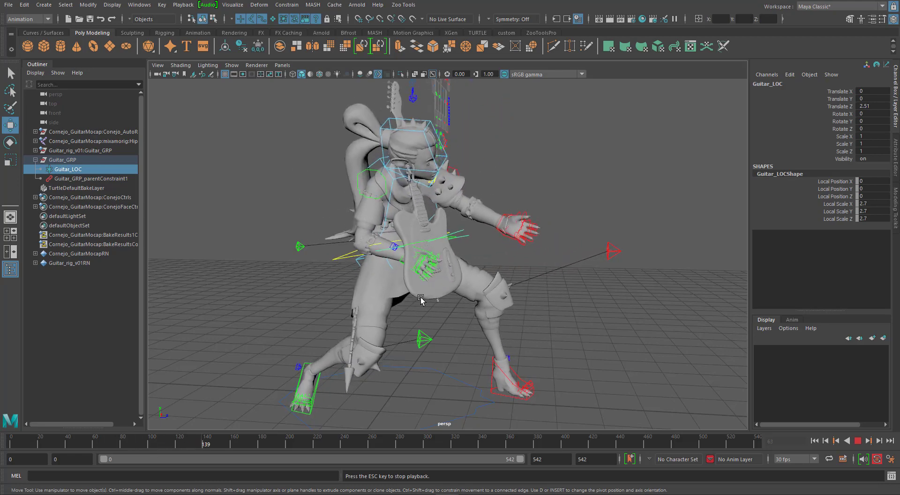
{"action": "left_click_drag", "start_coordinate": [443, 317], "coordinate": [480, 305], "text": "alt"}
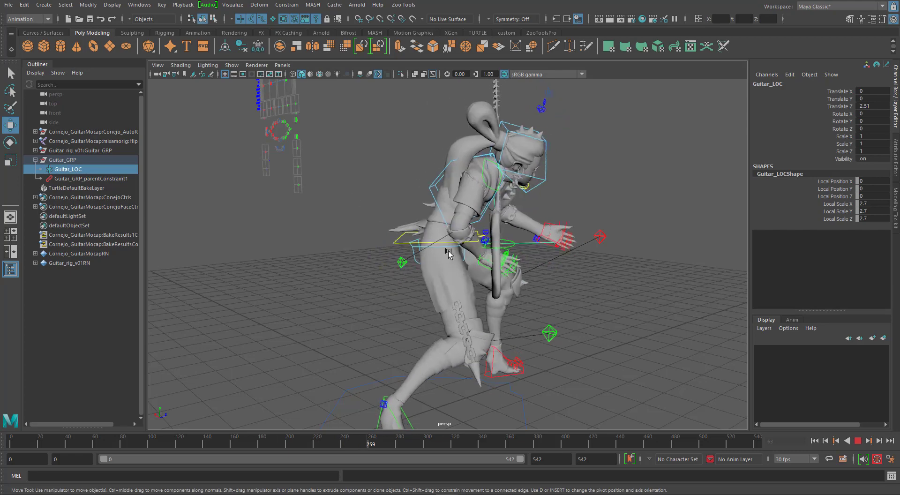
{"action": "left_click", "coordinate": [814, 441]}
{"action": "left_click_drag", "start_coordinate": [640, 305], "coordinate": [572, 305], "text": "alt"}
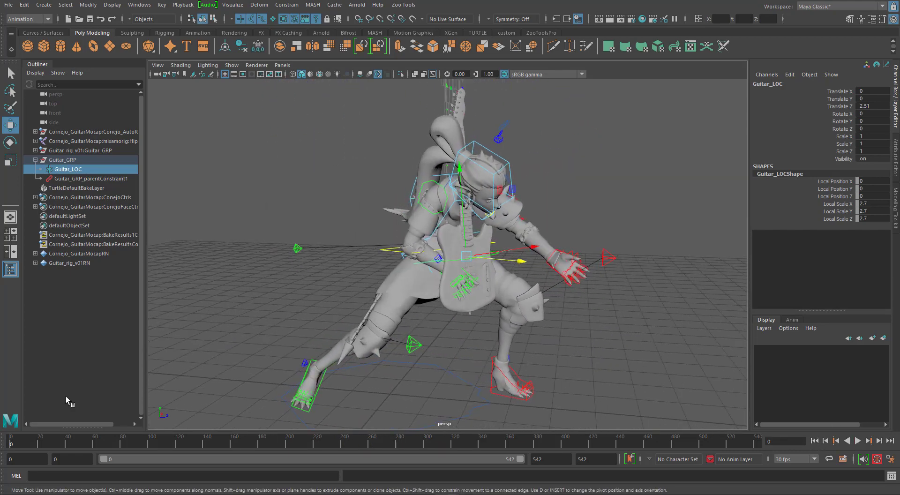
{"action": "key", "text": "alt+v"}
{"action": "key", "text": "alt+v"}
{"action": "key", "text": "alt+shift+v"}
Rotate Guitar_LOC to about 33, -12.9, -95.4 and move it to about -0.575, -0.573, 2.68, placing the guitar in playing pose.
{"action": "key", "text": "e"}
{"action": "left_click_drag", "start_coordinate": [553, 247], "coordinate": [478, 268], "text": "alt"}
{"action": "left_click_drag", "start_coordinate": [394, 310], "coordinate": [502, 311], "text": "alt"}
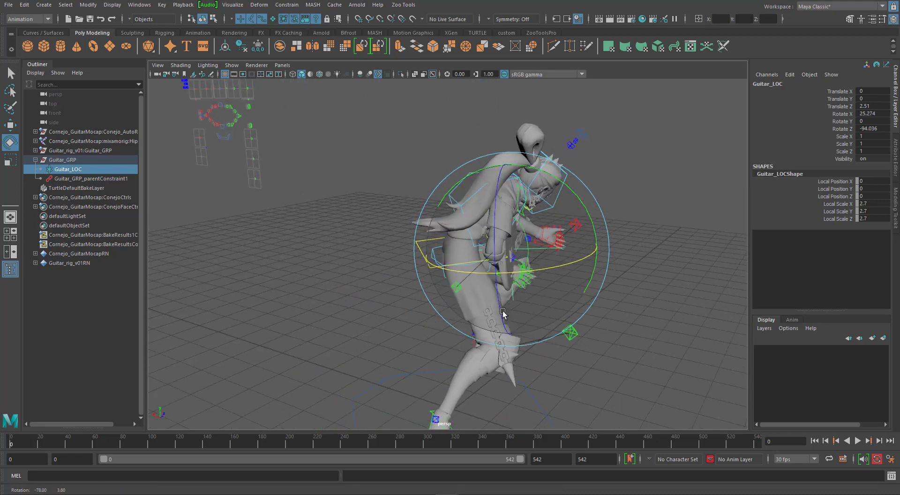
{"action": "key", "text": "w"}
{"action": "middle_click_drag", "start_coordinate": [615, 247], "coordinate": [582, 256], "text": "alt"}
{"action": "left_click_drag", "start_coordinate": [542, 257], "coordinate": [545, 259]}
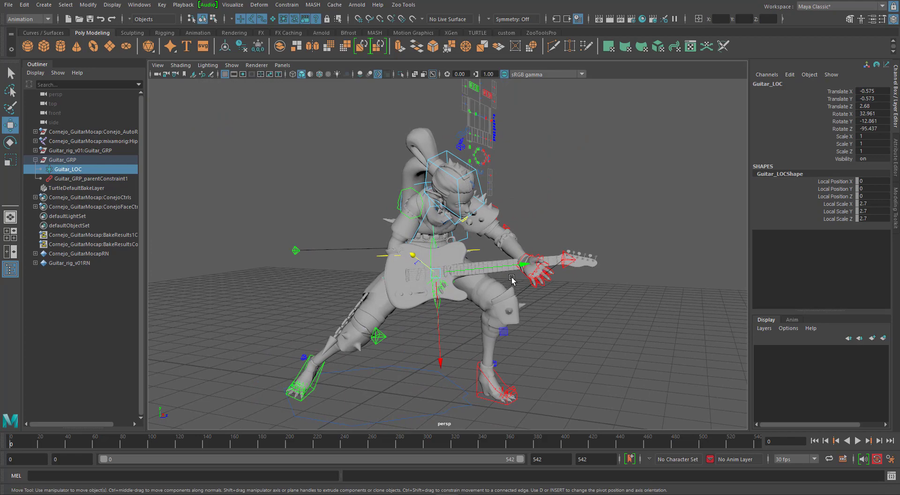
Play back the animation while viewing the guitar from the side and front, and stop at frame 229.
{"action": "key", "text": "alt+v"}
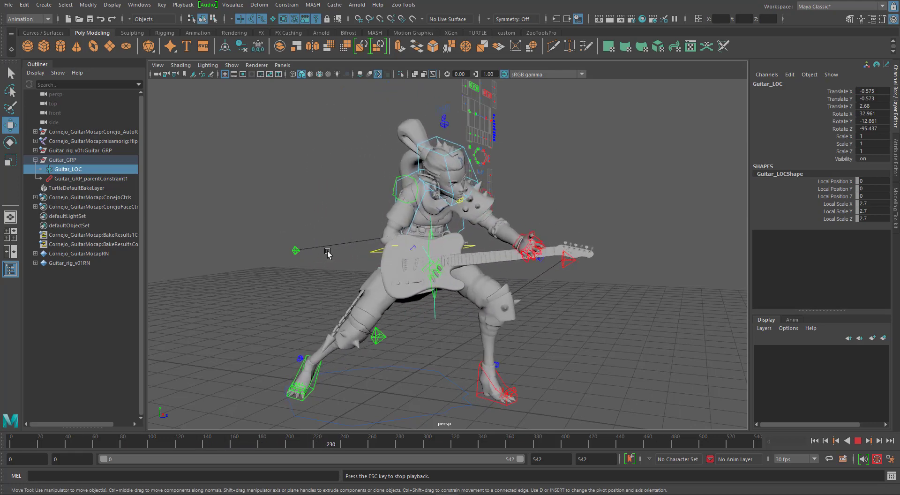
{"action": "left_click_drag", "start_coordinate": [328, 253], "coordinate": [520, 277], "text": "alt"}
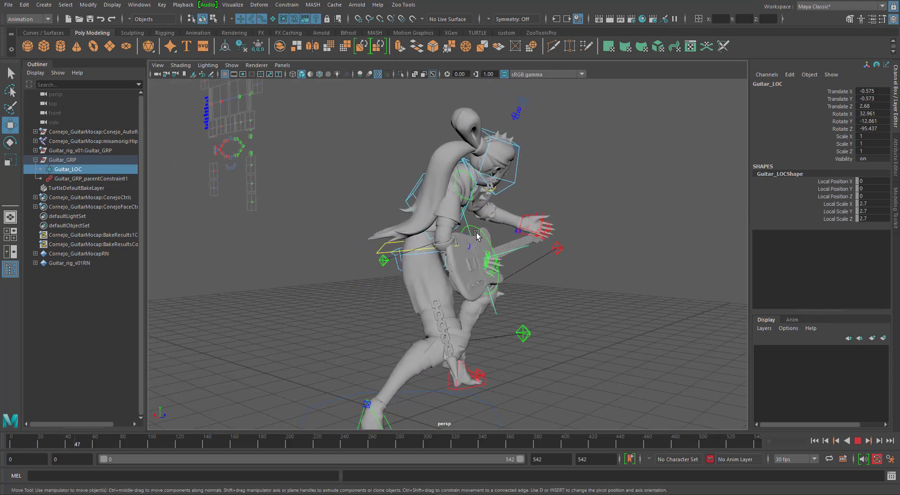
{"action": "left_click_drag", "start_coordinate": [384, 279], "coordinate": [478, 263], "text": "alt"}
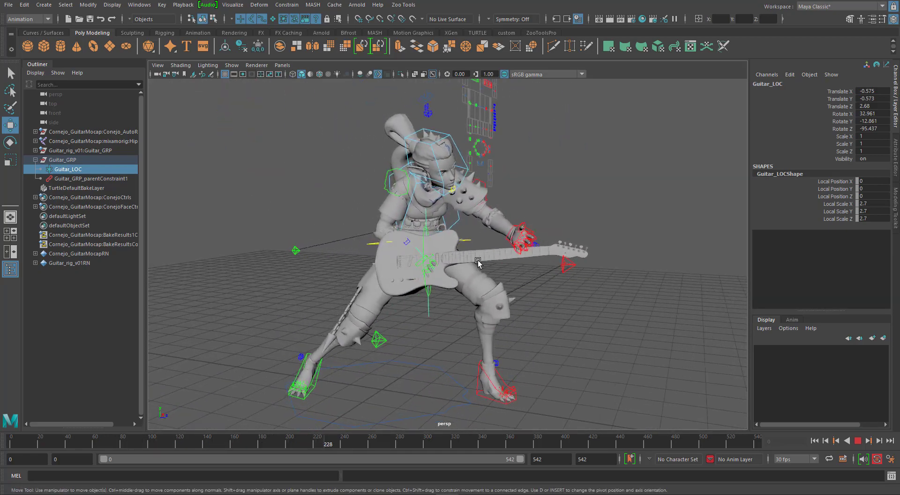
{"action": "key", "text": "Escape"}
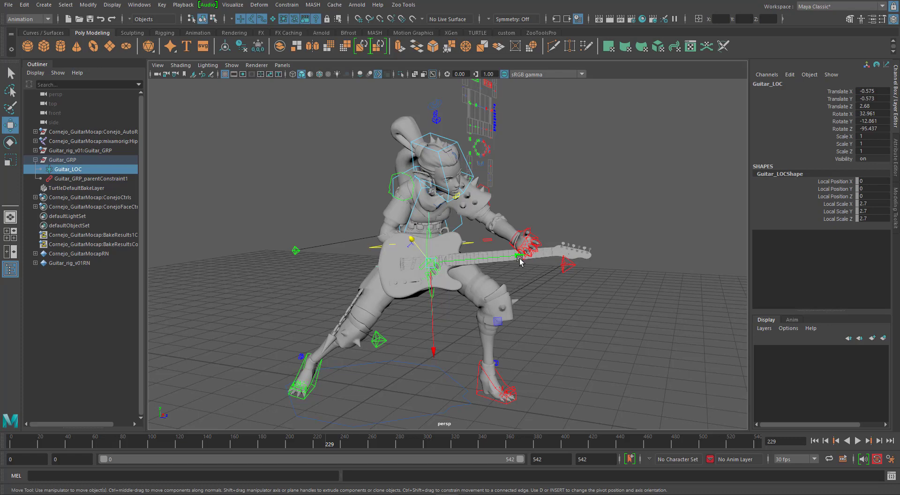
Try to move and rotate Guitar_LOC away from the character's body, and undo both changes.
{"action": "left_click_drag", "start_coordinate": [502, 258], "coordinate": [563, 225]}
{"action": "key", "text": "e"}
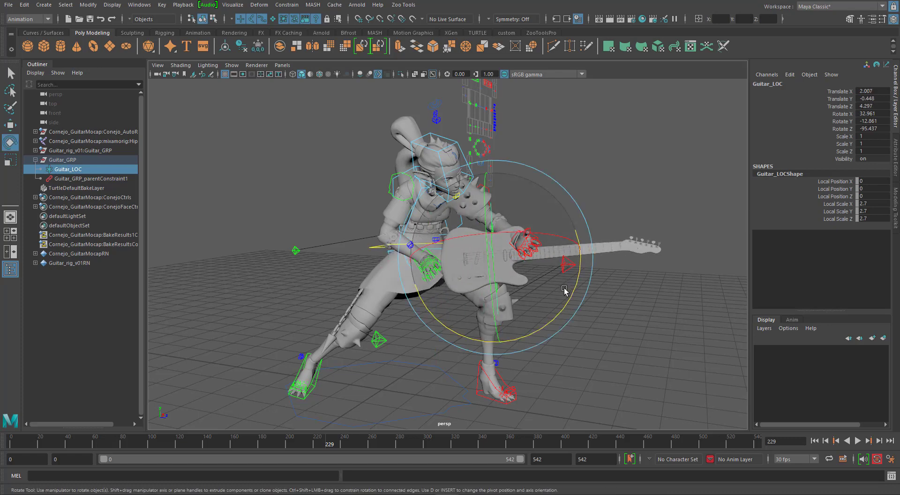
{"action": "left_click_drag", "start_coordinate": [563, 289], "coordinate": [399, 278]}
{"action": "key", "text": "ctrl+z"}
{"action": "key", "text": "ctrl+z"}
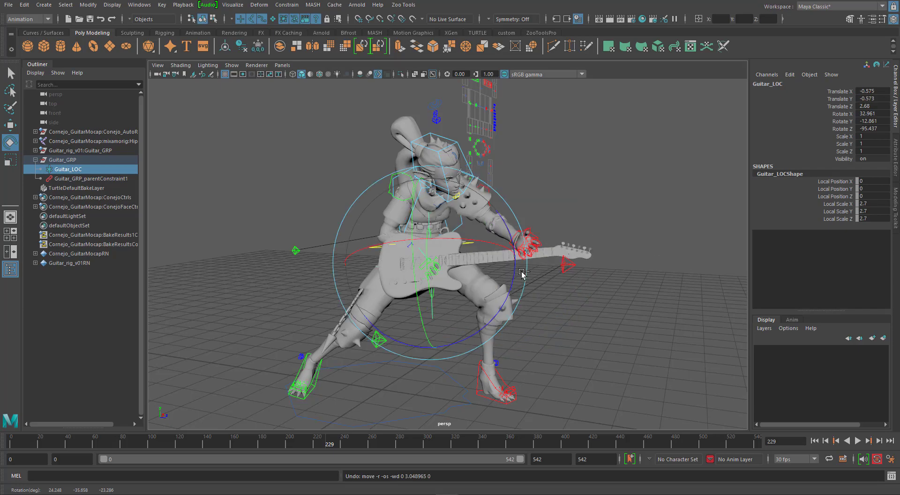
Examine the hands against the guitar up close, playing back the animation and stopping at frame 487.
{"action": "left_click_drag", "start_coordinate": [531, 298], "coordinate": [614, 214], "text": "alt"}
{"action": "key", "text": "q"}
{"action": "left_click_drag", "start_coordinate": [557, 277], "coordinate": [416, 238], "text": "alt"}
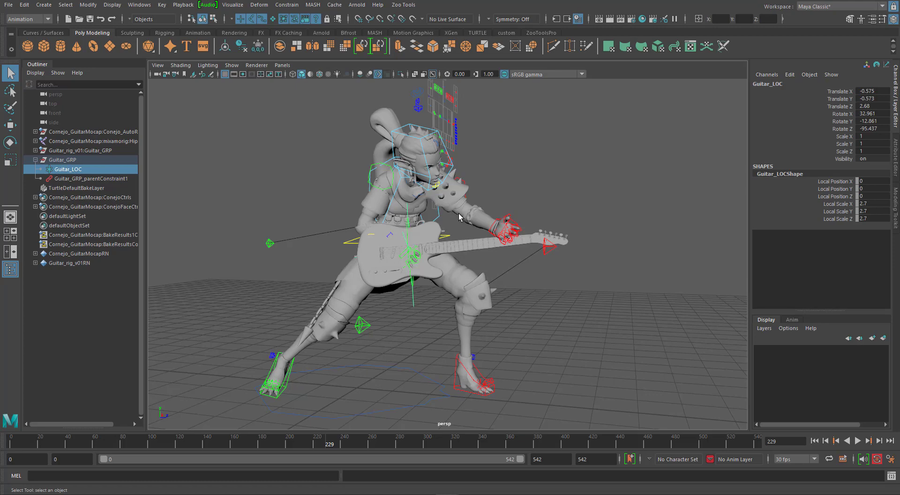
{"action": "mouse_move", "coordinate": [544, 245]}
{"action": "left_mouse_down", "text": "alt"}
{"action": "mouse_move", "coordinate": [507, 253]}
{"action": "mouse_move", "coordinate": [544, 248]}
{"action": "left_mouse_up", "text": "alt"}
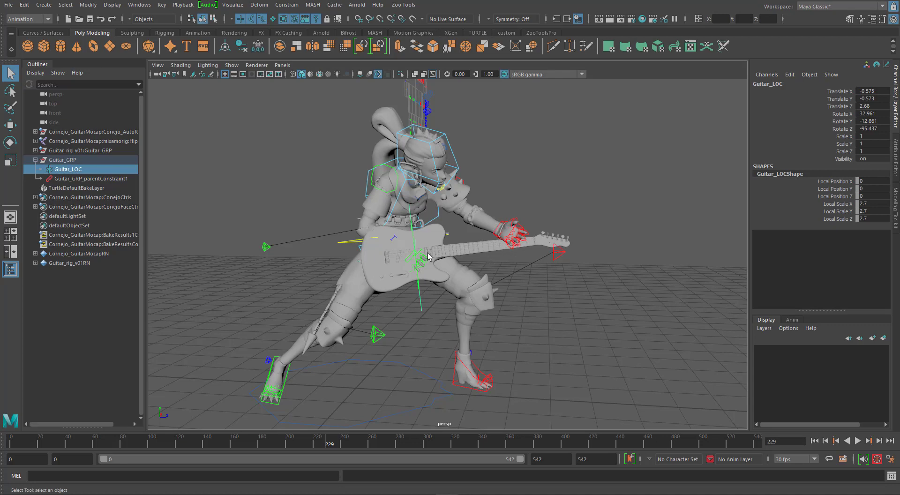
{"action": "left_click_drag", "start_coordinate": [488, 259], "coordinate": [372, 312], "text": "alt"}
{"action": "right_click_drag", "start_coordinate": [372, 311], "coordinate": [496, 305], "text": "alt"}
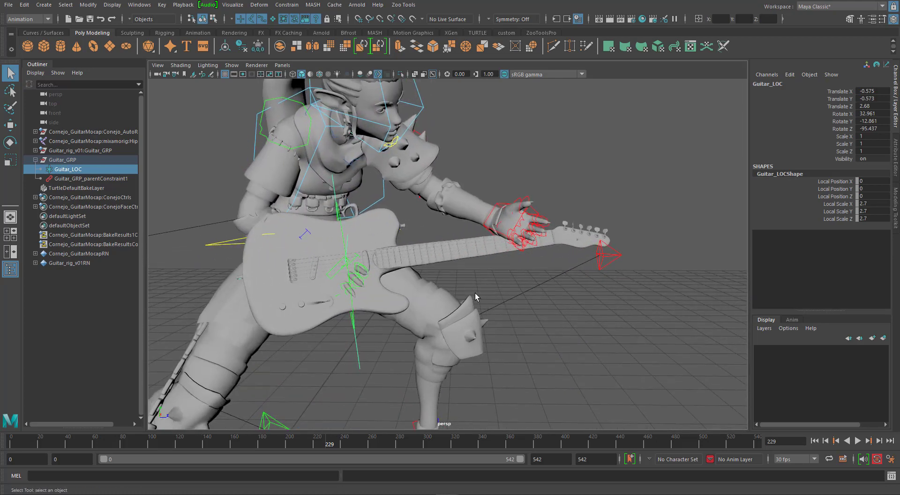
{"action": "key", "text": "alt+v"}
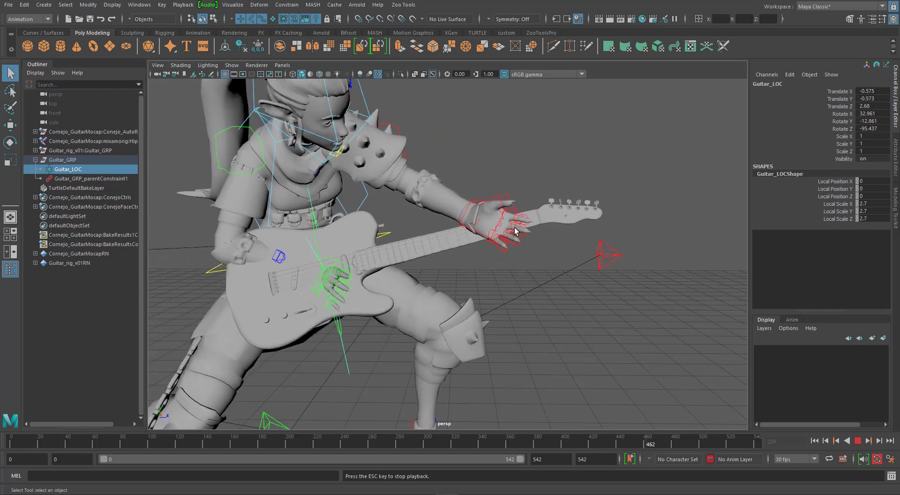
{"action": "key", "text": "Escape"}
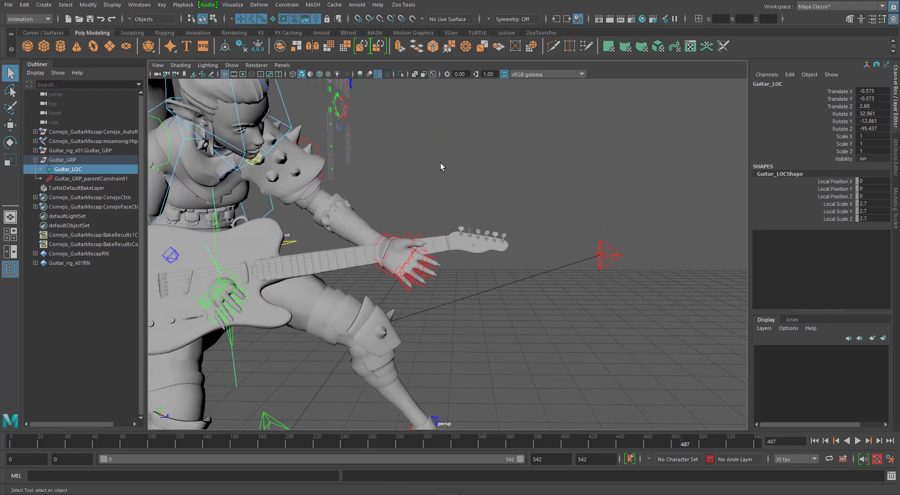
Try to move the left hand control along the guitar neck at frame 487, and undo the moves.
{"action": "left_click", "coordinate": [389, 238]}
{"action": "key", "text": "w"}
{"action": "middle_click_drag", "start_coordinate": [441, 231], "coordinate": [361, 232]}
{"action": "key", "text": "ctrl+z"}
{"action": "key", "text": "ctrl+z"}
{"action": "key", "text": "ctrl+z"}
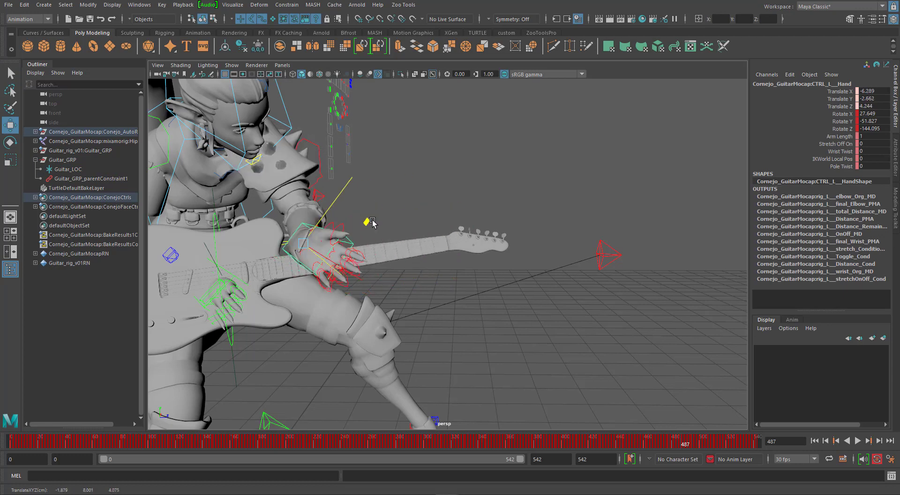
{"action": "key", "text": "ctrl+z"}
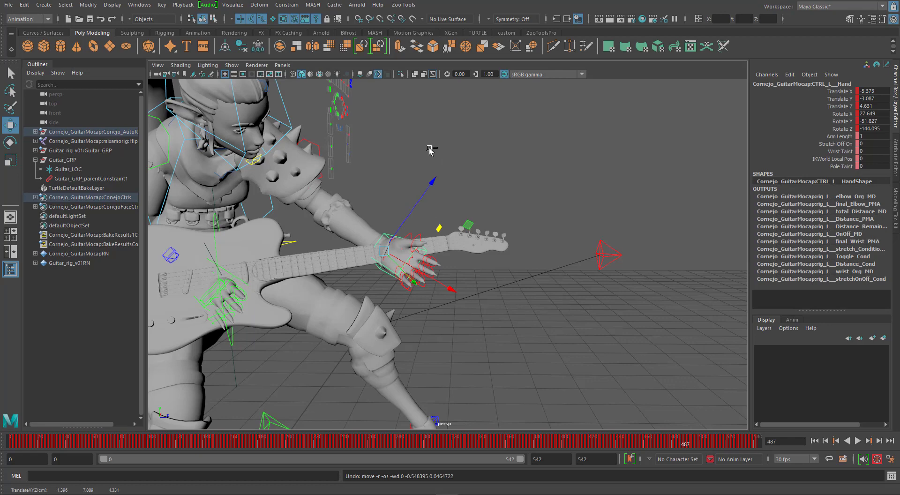
Go back to frame 0 and rotate the left hand control to a Rotate X of about -17.4.
{"action": "left_click", "coordinate": [814, 443]}
{"action": "middle_click_drag", "start_coordinate": [558, 263], "coordinate": [549, 245], "text": "alt"}
{"action": "mouse_move", "coordinate": [557, 293]}
{"action": "left_mouse_down", "text": "alt"}
{"action": "mouse_move", "coordinate": [498, 300]}
{"action": "mouse_move", "coordinate": [555, 294]}
{"action": "left_mouse_up", "text": "alt"}
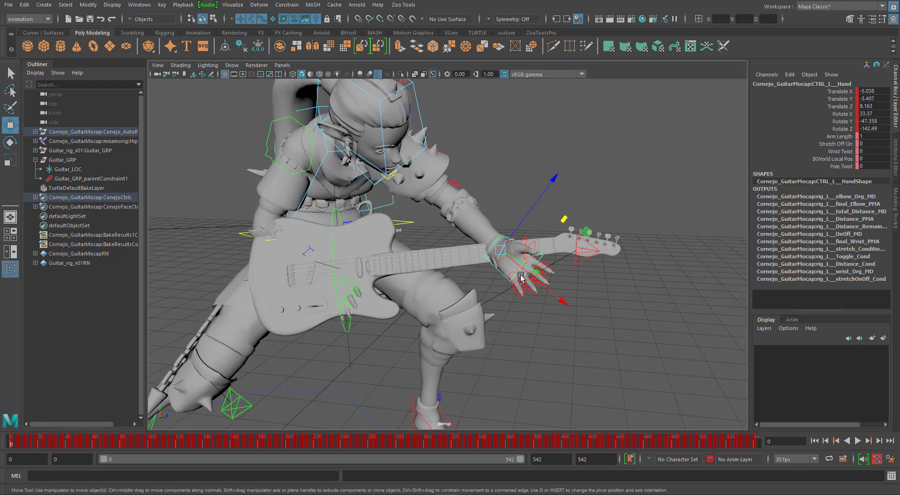
{"action": "left_click_drag", "start_coordinate": [556, 261], "coordinate": [542, 274], "text": "alt"}
{"action": "key", "text": "e"}
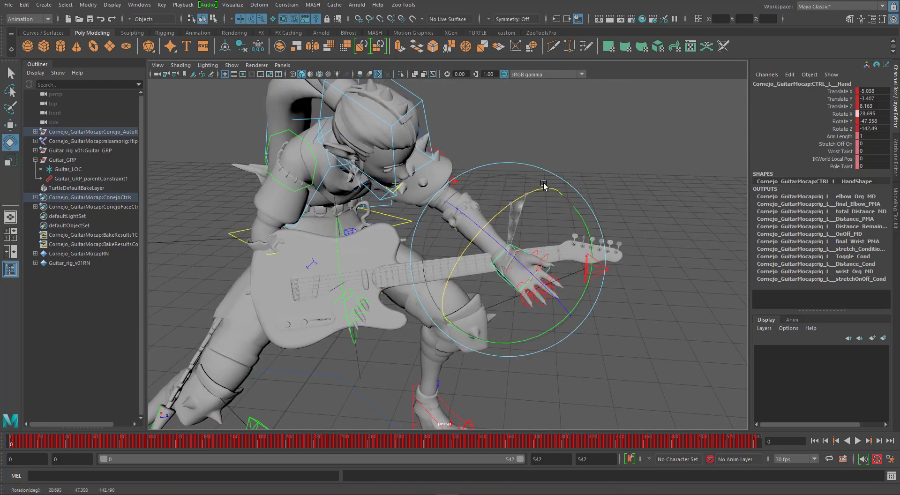
{"action": "left_click_drag", "start_coordinate": [516, 206], "coordinate": [443, 232]}
{"action": "key", "text": "w"}
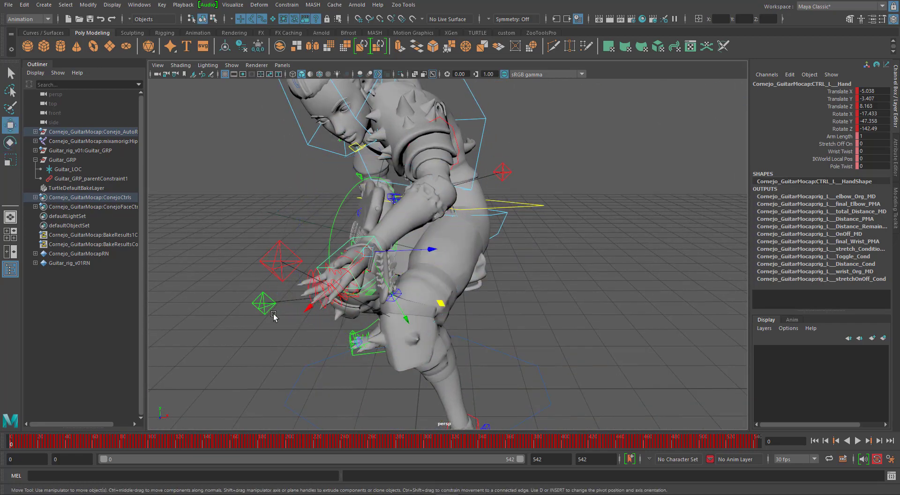
Pose the left hand on the guitar neck, rotating the finger controls so the fingers wrap around it, and clear the selection.
{"action": "left_click_drag", "start_coordinate": [417, 289], "coordinate": [388, 289], "text": "alt"}
{"action": "left_click", "coordinate": [502, 229]}
{"action": "key", "text": "e"}
{"action": "key", "text": "q"}
{"action": "left_click", "coordinate": [560, 263]}
{"action": "key", "text": "e"}
{"action": "left_click_drag", "start_coordinate": [557, 218], "coordinate": [551, 307]}
{"action": "key", "text": "q"}
{"action": "left_click", "coordinate": [456, 267]}
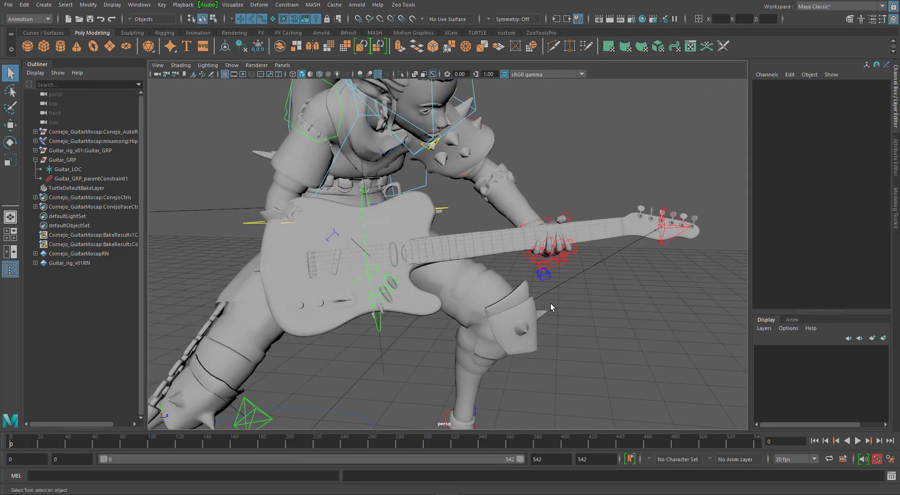
Create a new locator at the origin and group it.
{"action": "right_click_drag", "start_coordinate": [550, 303], "coordinate": [516, 331], "text": "alt"}
{"action": "middle_click_drag", "start_coordinate": [598, 375], "coordinate": [612, 307], "text": "alt"}
{"action": "right_click_drag", "start_coordinate": [613, 307], "coordinate": [575, 285], "text": "alt"}
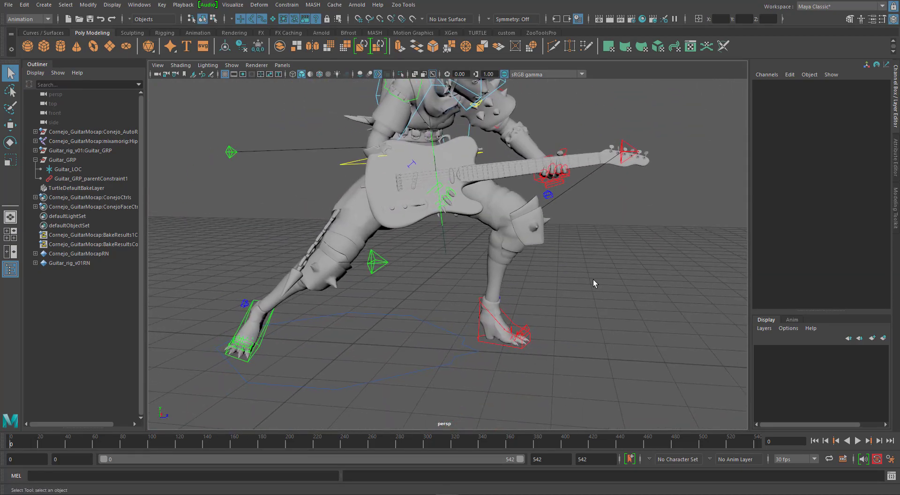
{"action": "left_click", "coordinate": [43, 5]}
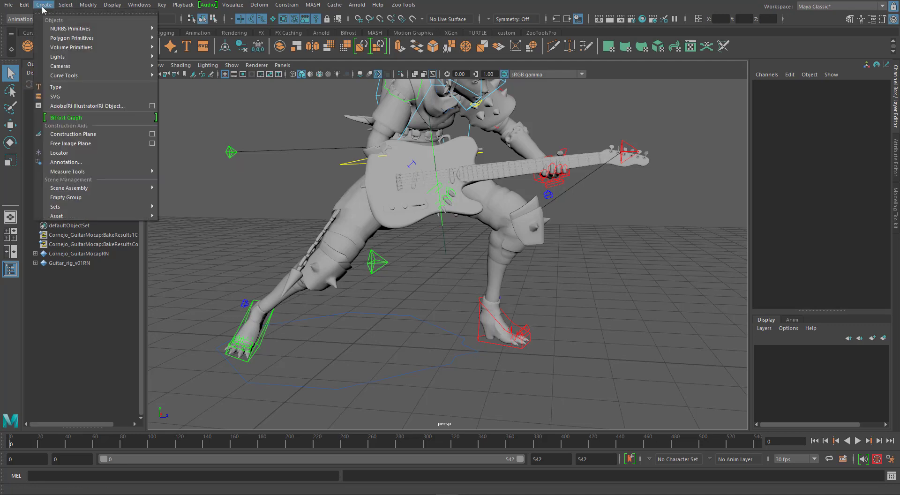
{"action": "left_click", "coordinate": [73, 154]}
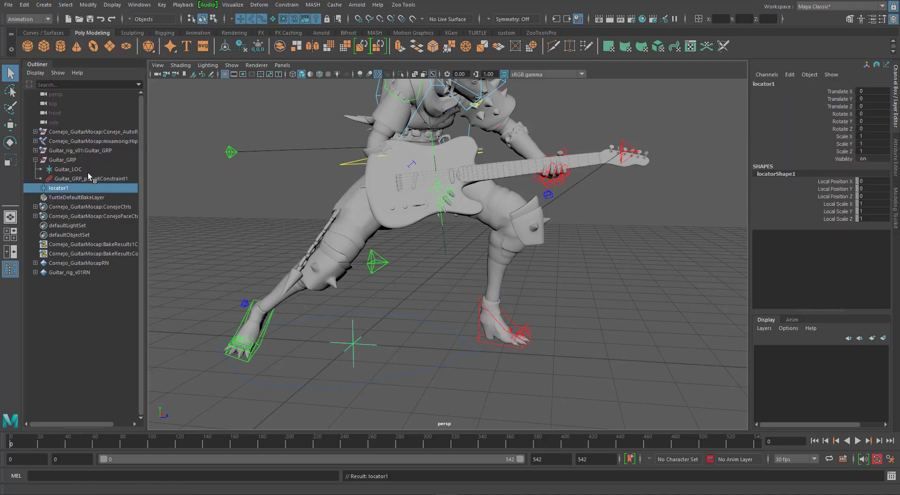
{"action": "key", "text": "ctrl+g"}
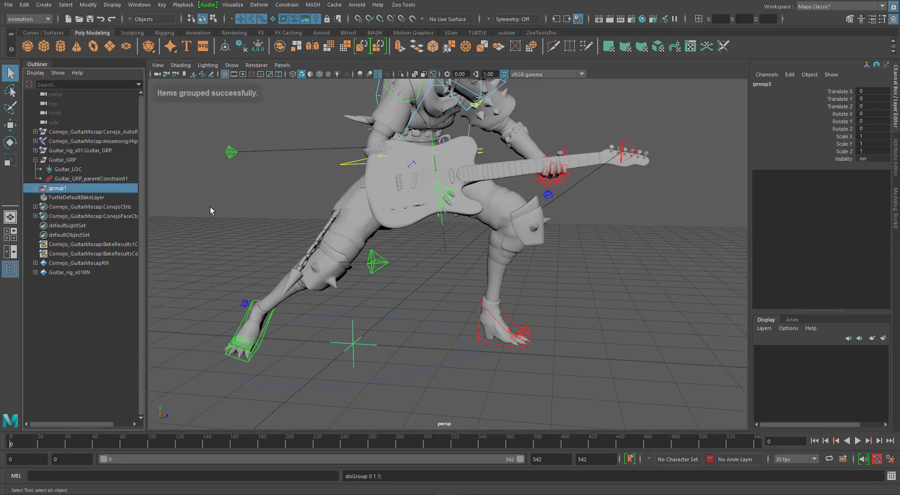
Enlarge the new locator by increasing its Local Scale X, Y and Z together, and deselect it.
{"action": "left_click", "coordinate": [374, 345]}
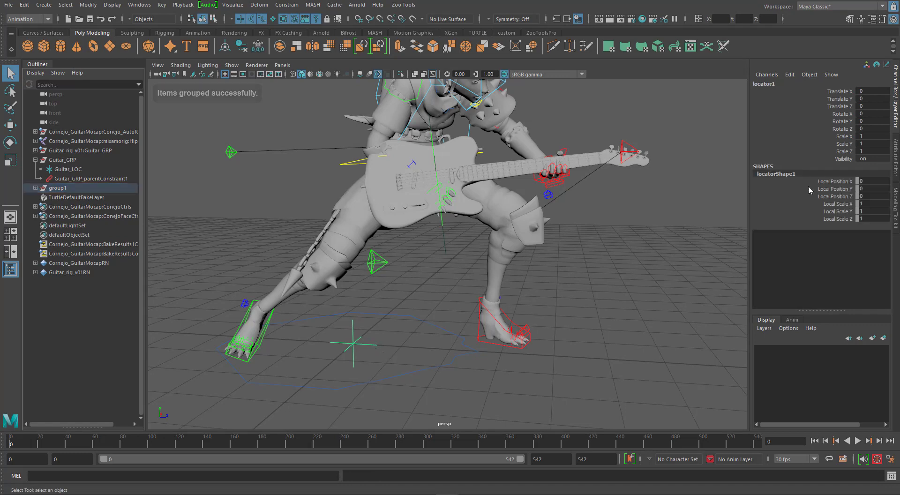
{"action": "left_click_drag", "start_coordinate": [839, 204], "coordinate": [839, 219]}
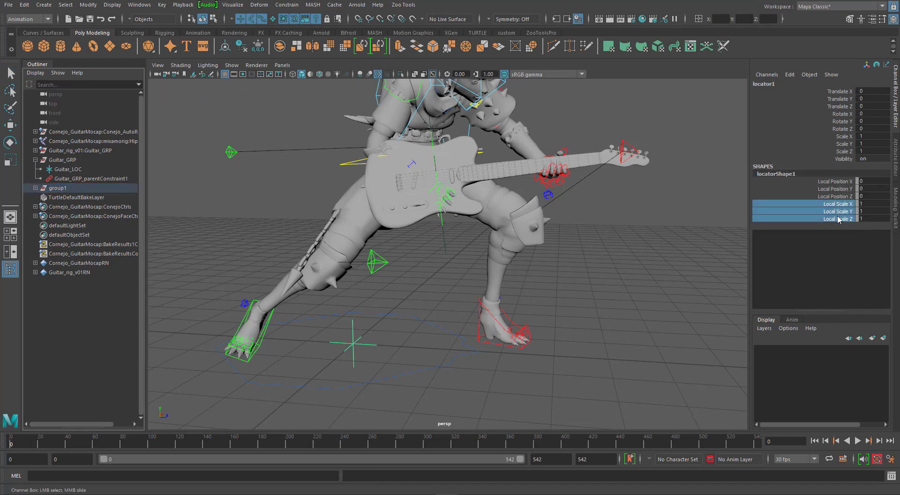
{"action": "middle_click_drag", "start_coordinate": [567, 313], "coordinate": [572, 310]}
{"action": "left_click", "coordinate": [573, 309]}
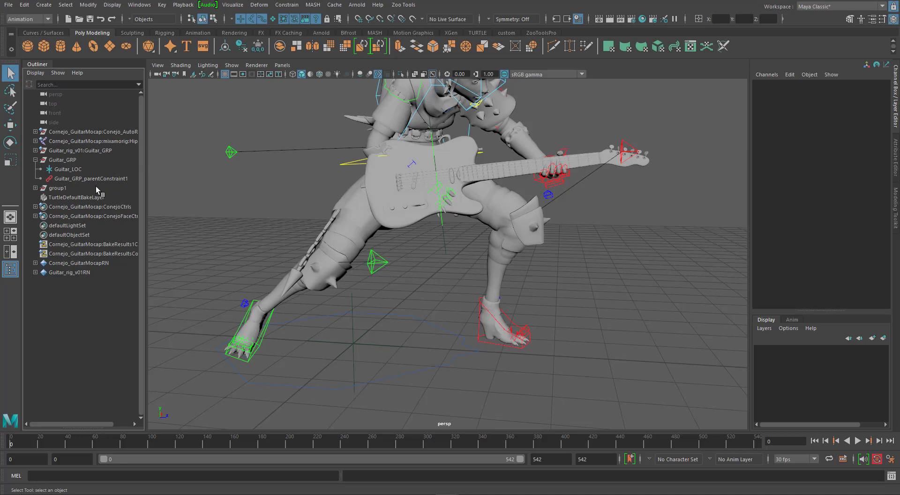
Examine Guitar_LOC and the guitar's main control around the guitar body from several angles.
{"action": "left_click_drag", "start_coordinate": [425, 229], "coordinate": [478, 241], "text": "alt"}
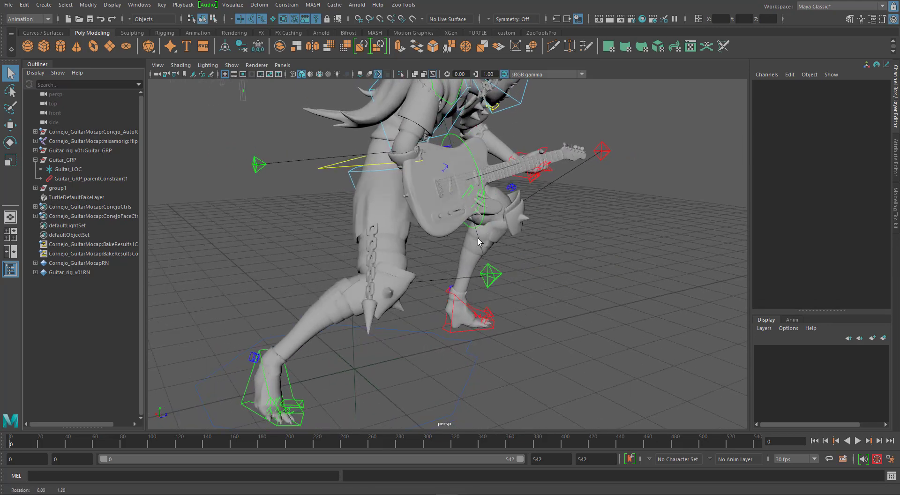
{"action": "right_click_drag", "start_coordinate": [478, 240], "coordinate": [568, 231], "text": "alt"}
{"action": "left_click_drag", "start_coordinate": [567, 230], "coordinate": [534, 262], "text": "alt"}
{"action": "right_click_drag", "start_coordinate": [534, 261], "coordinate": [491, 214], "text": "alt"}
{"action": "left_click_drag", "start_coordinate": [491, 213], "coordinate": [514, 173], "text": "alt"}
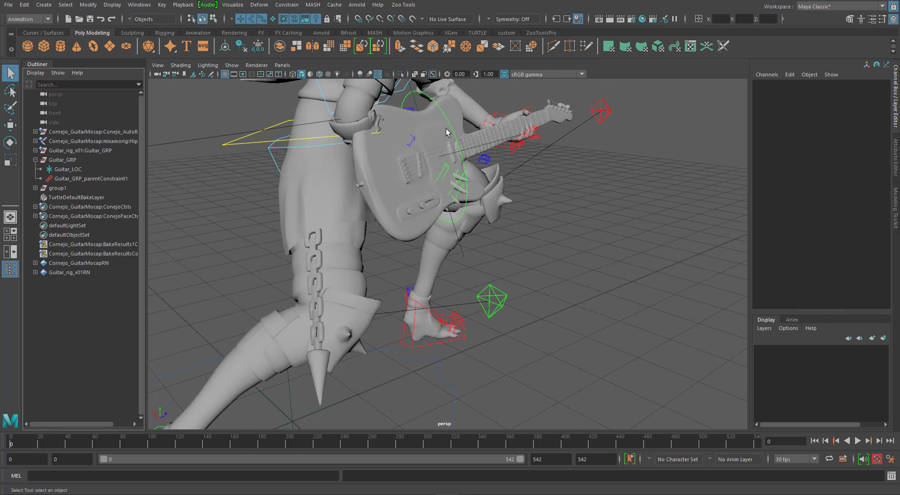
{"action": "left_click", "coordinate": [476, 151]}
{"action": "left_click_drag", "start_coordinate": [511, 171], "coordinate": [498, 170], "text": "alt"}
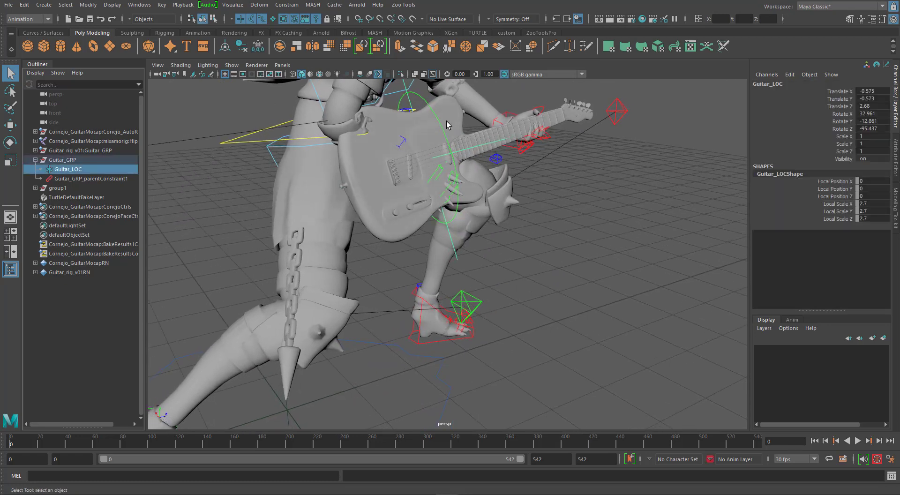
{"action": "left_click", "coordinate": [439, 125]}
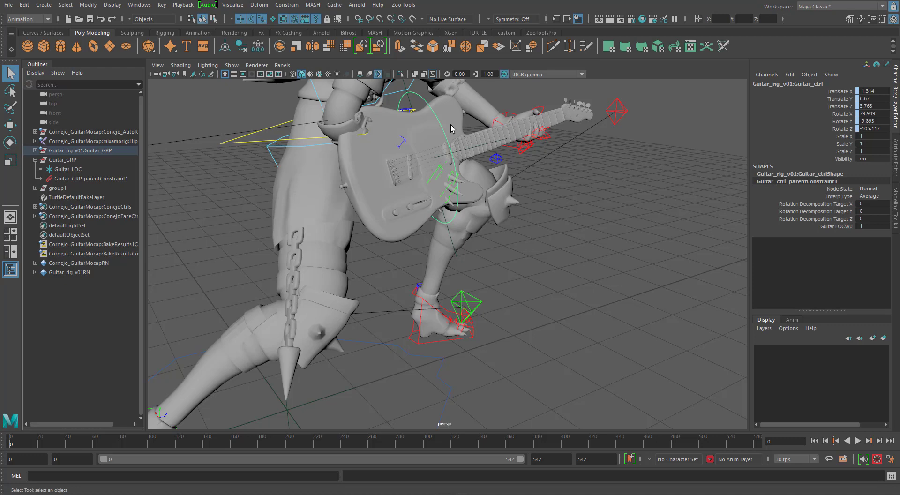
{"action": "left_click", "coordinate": [601, 204]}
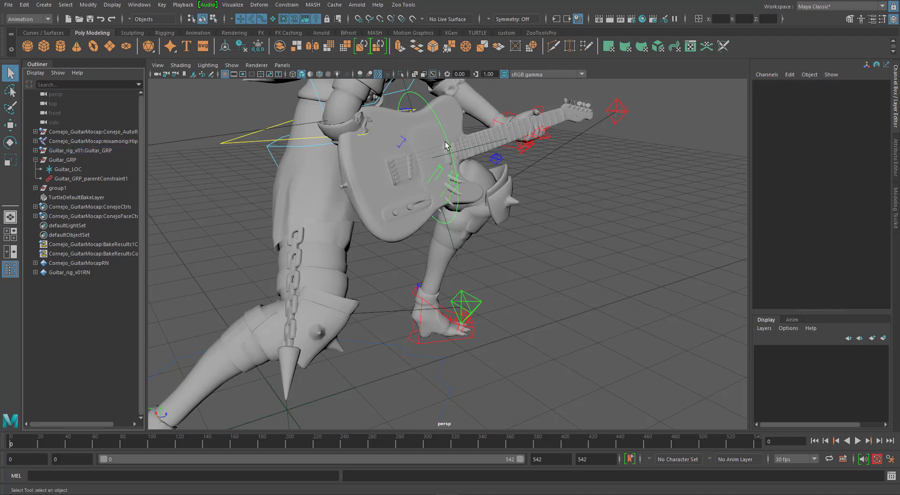
{"action": "left_click", "coordinate": [437, 123]}
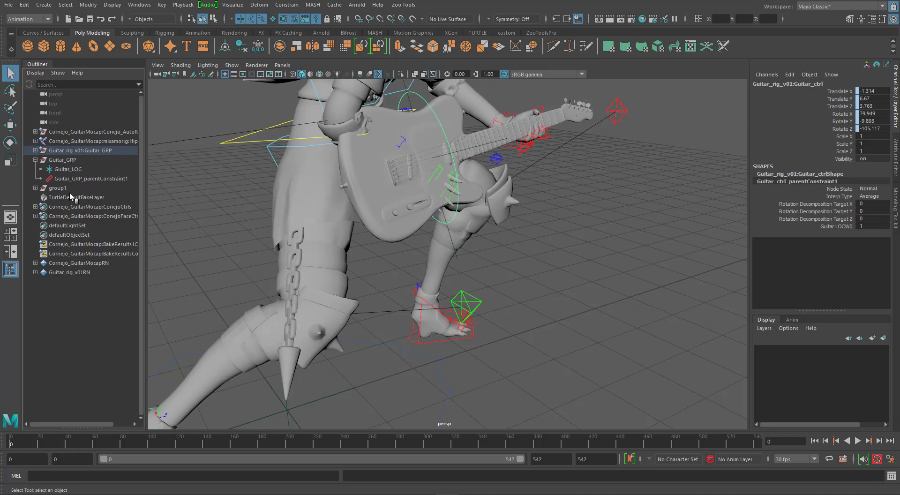
Expand the new locator's group and rename the group as L_Hand_GRP.
{"action": "left_click", "coordinate": [35, 188]}
{"action": "double_click", "coordinate": [61, 188]}
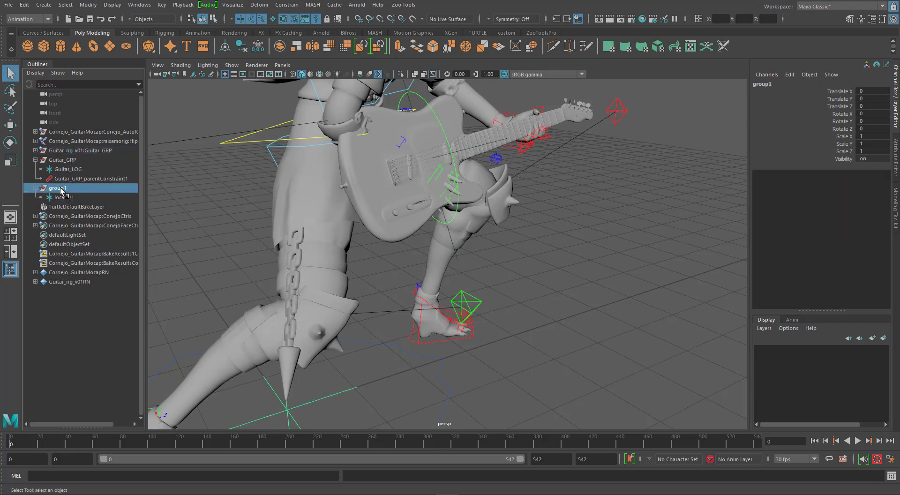
{"action": "type", "text": "l"}
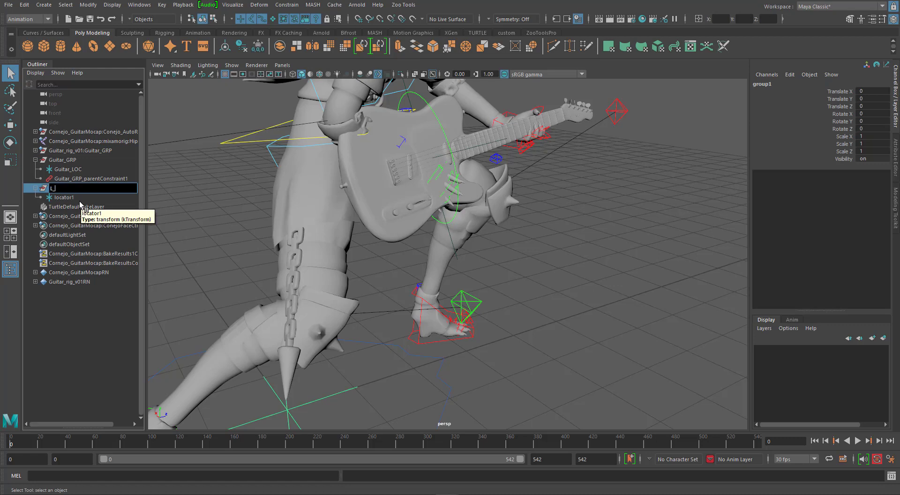
{"action": "key", "text": "Return"}
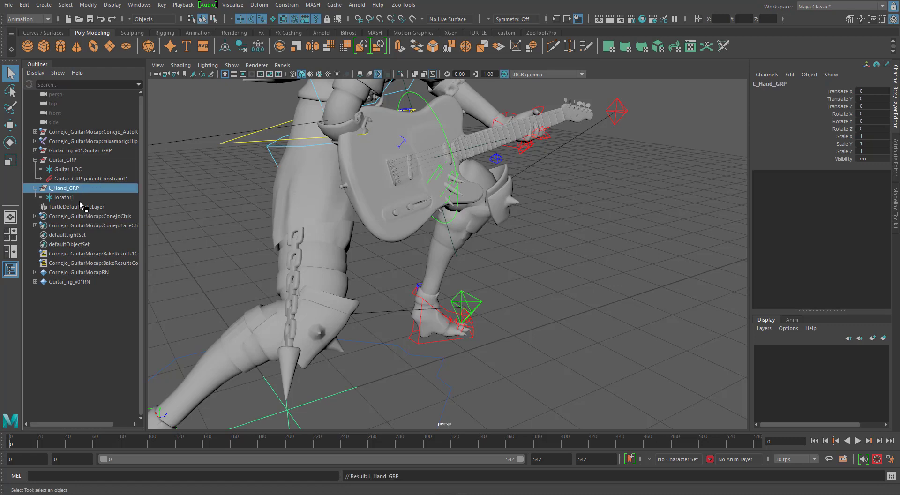
Rename the locator inside L_Hand_GRP to L_Hand_LOC.
{"action": "double_click", "coordinate": [67, 189]}
{"action": "key", "text": "ctrl+c"}
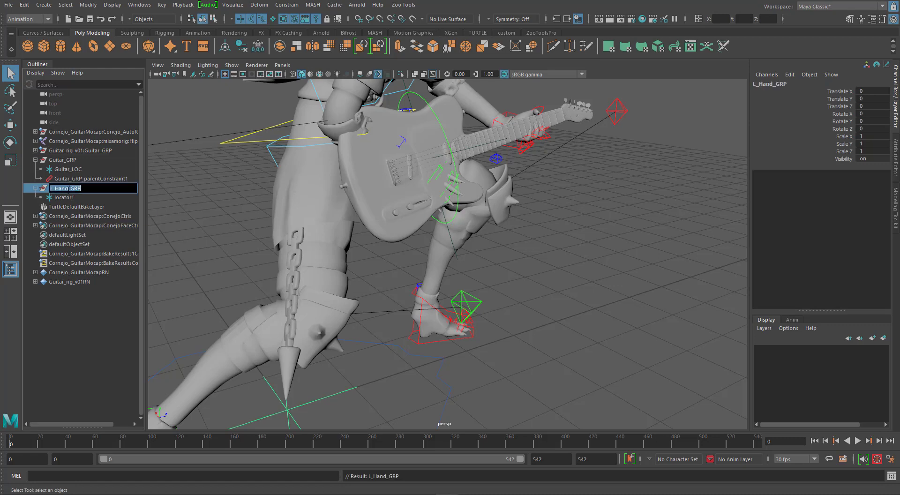
{"action": "double_click", "coordinate": [65, 197]}
{"action": "key", "text": "ctrl+v"}
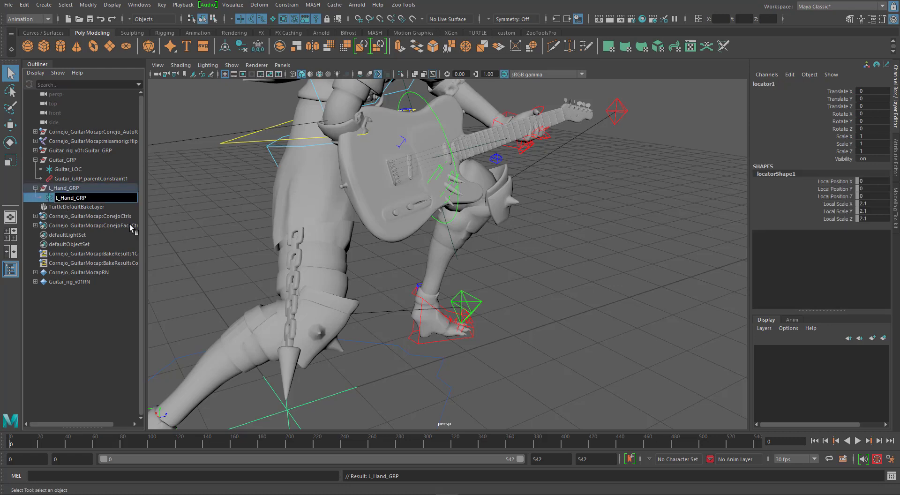
{"action": "key", "text": "BackSpace"}
{"action": "key", "text": "BackSpace"}
{"action": "key", "text": "BackSpace"}
{"action": "key", "text": "Return"}
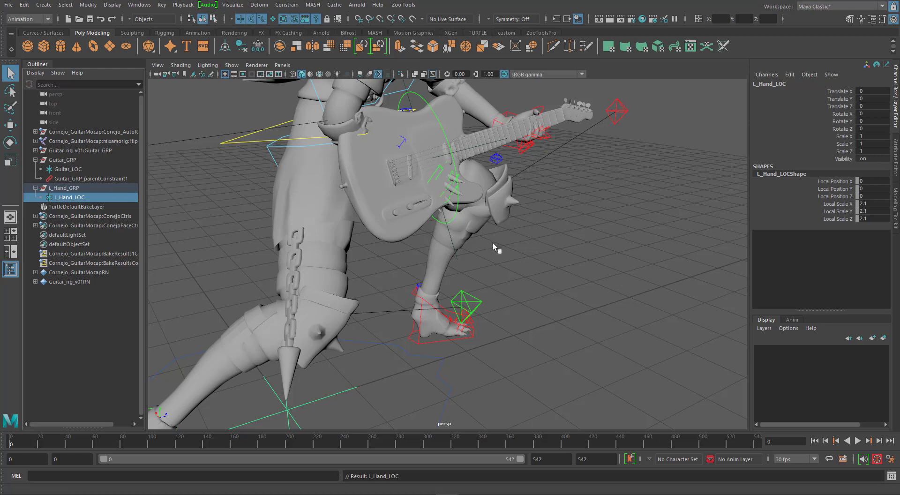
Parent-constrain L_Hand_GRP to the guitar's main control with Maintain offset off and all translate and rotate axes constrained.
{"action": "left_click", "coordinate": [451, 102]}
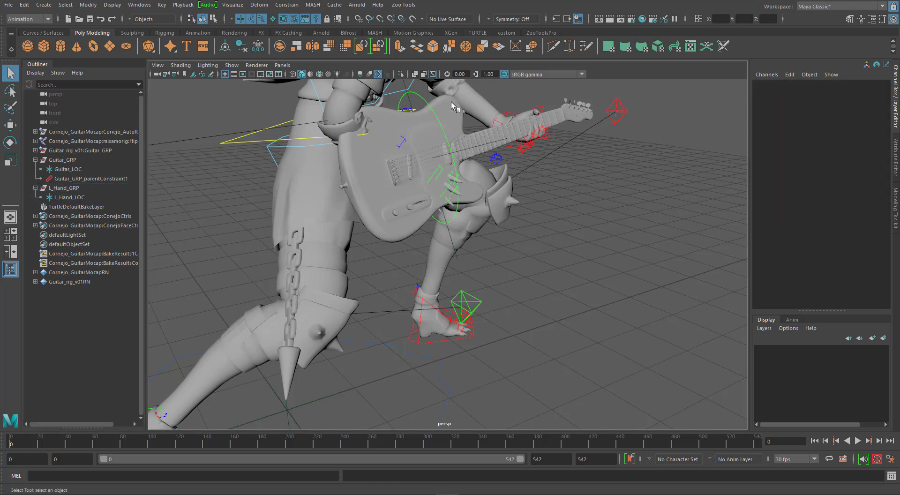
{"action": "left_click", "coordinate": [420, 98]}
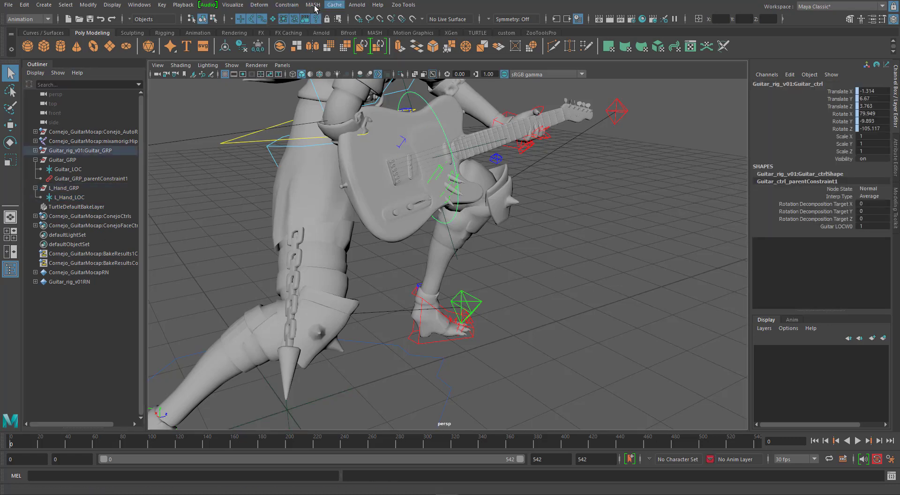
{"action": "left_click", "coordinate": [286, 5]}
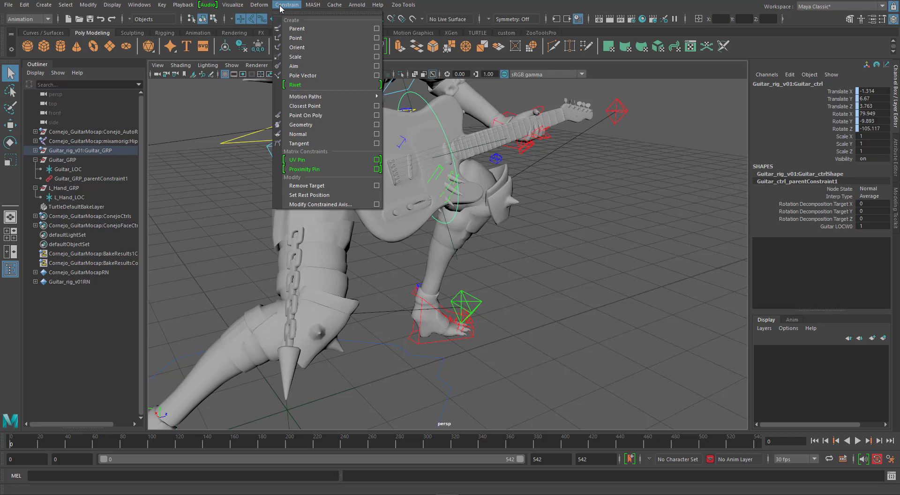
{"action": "left_click", "coordinate": [377, 32]}
{"action": "left_click_drag", "start_coordinate": [702, 48], "coordinate": [660, 60]}
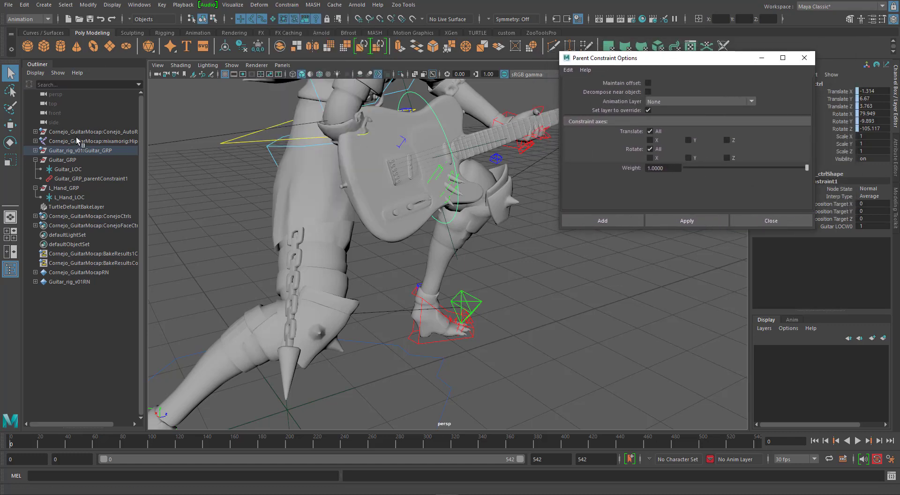
{"action": "left_click", "coordinate": [420, 96]}
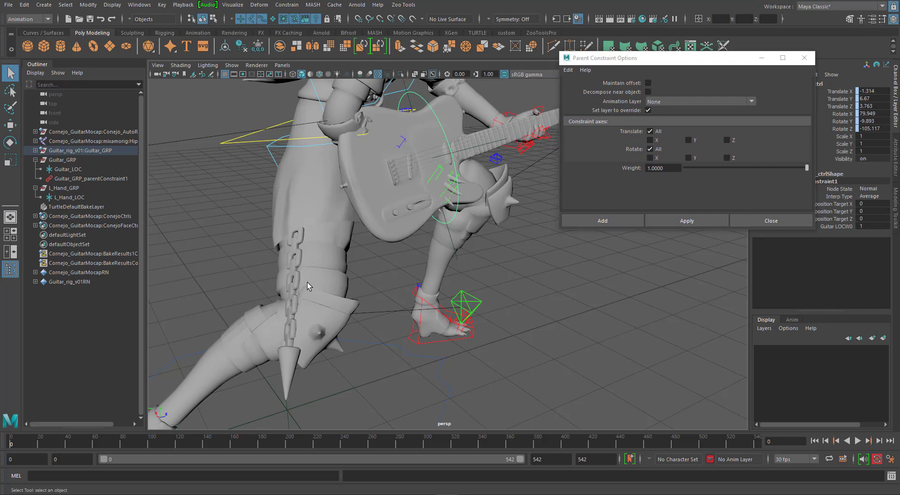
{"action": "left_click", "coordinate": [68, 188]}
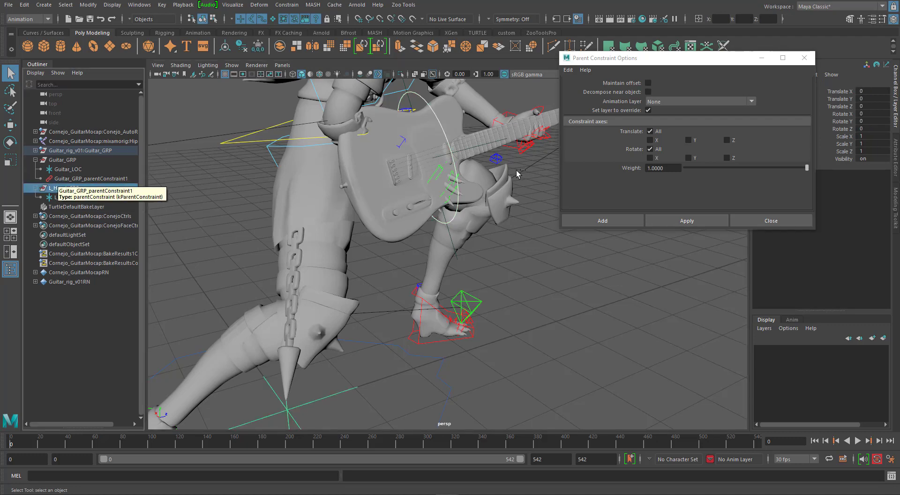
{"action": "left_click", "coordinate": [671, 223]}
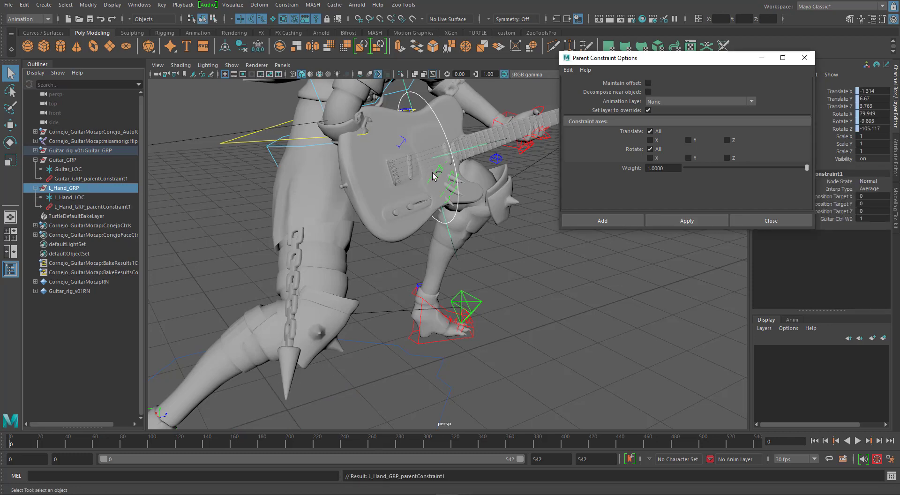
Activate the Move tool on L_Hand_GRP and set its axis orientation to Object.
{"action": "left_click_drag", "start_coordinate": [497, 221], "coordinate": [508, 237], "text": "alt"}
{"action": "key", "text": "w"}
{"action": "left_click_drag", "start_coordinate": [546, 279], "coordinate": [400, 283], "text": "alt"}
{"action": "right_click_drag", "start_coordinate": [399, 284], "coordinate": [469, 267], "text": "alt"}
{"action": "middle_click_drag", "start_coordinate": [456, 220], "coordinate": [398, 337], "text": "alt"}
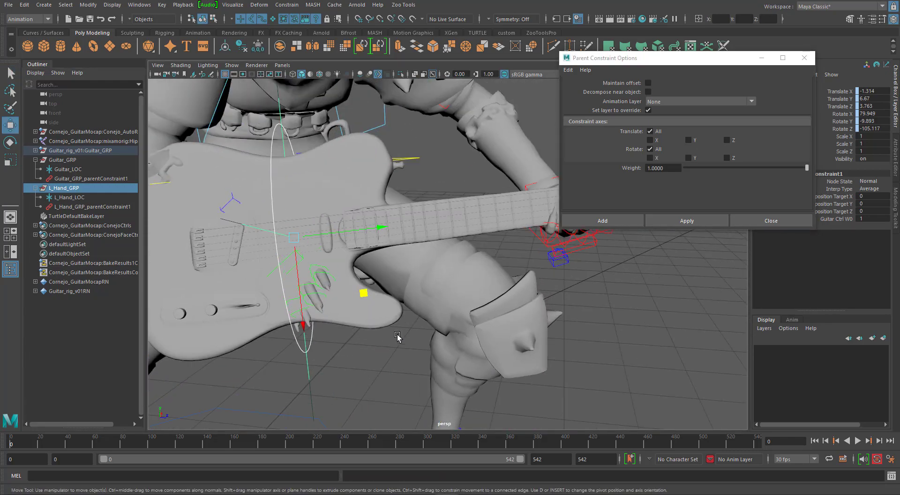
{"action": "right_click_drag", "start_coordinate": [478, 333], "coordinate": [426, 314], "text": "alt"}
{"action": "left_click_drag", "start_coordinate": [409, 292], "coordinate": [445, 218], "text": "alt"}
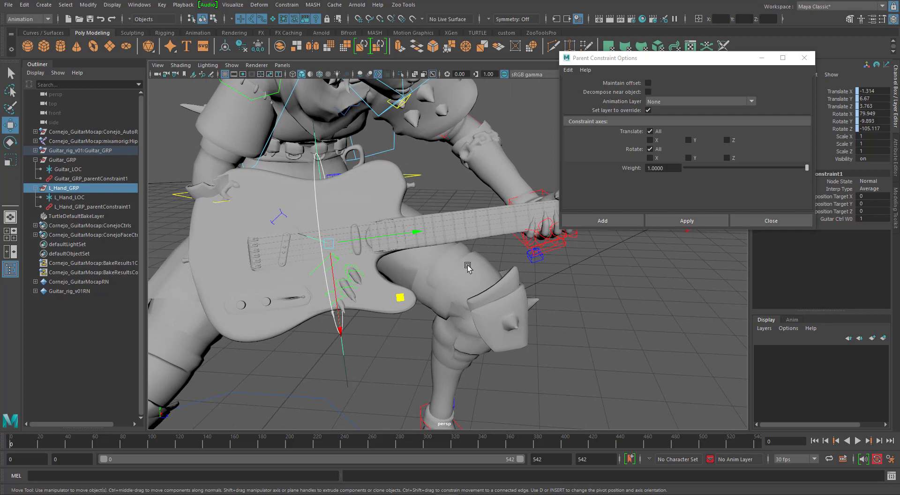
{"action": "right_click_drag", "start_coordinate": [468, 266], "coordinate": [438, 257], "text": "alt"}
{"action": "middle_click_drag", "start_coordinate": [502, 251], "coordinate": [463, 271], "text": "alt"}
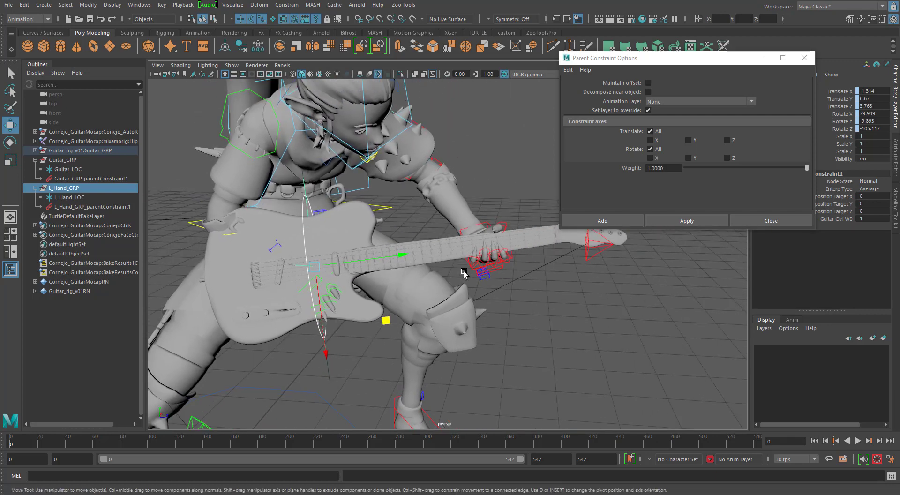
{"action": "left_click", "coordinate": [417, 214]}
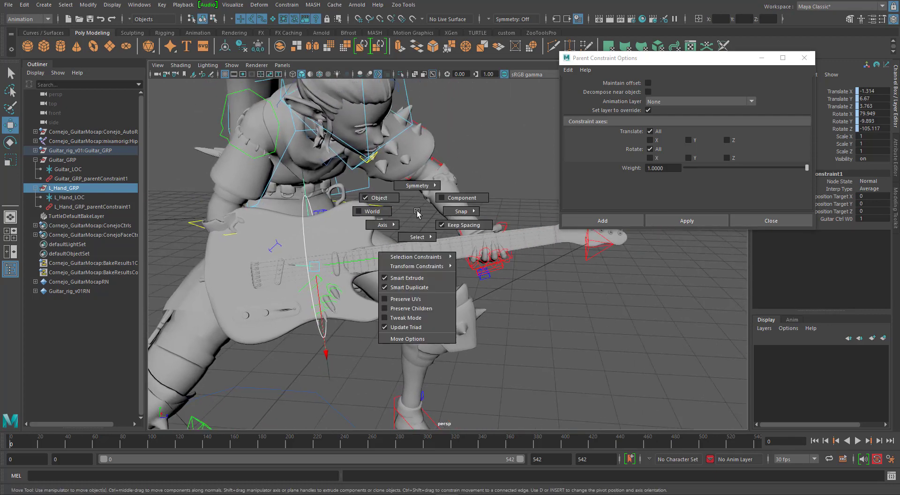
{"action": "left_click", "coordinate": [377, 200]}
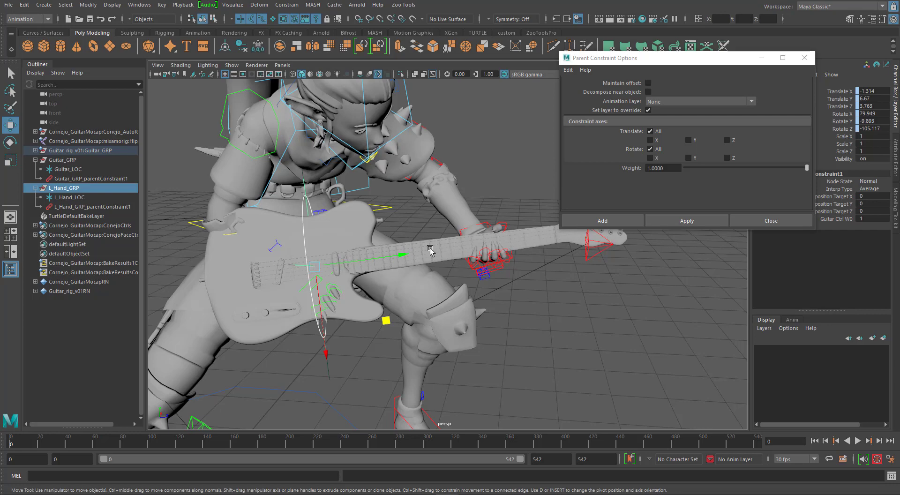
Play back the animation with L_Hand_GRP and L_Hand_LOC selected in turn to check how they follow the guitar, and return to frame 0.
{"action": "middle_click_drag", "start_coordinate": [470, 190], "coordinate": [479, 186], "text": "alt"}
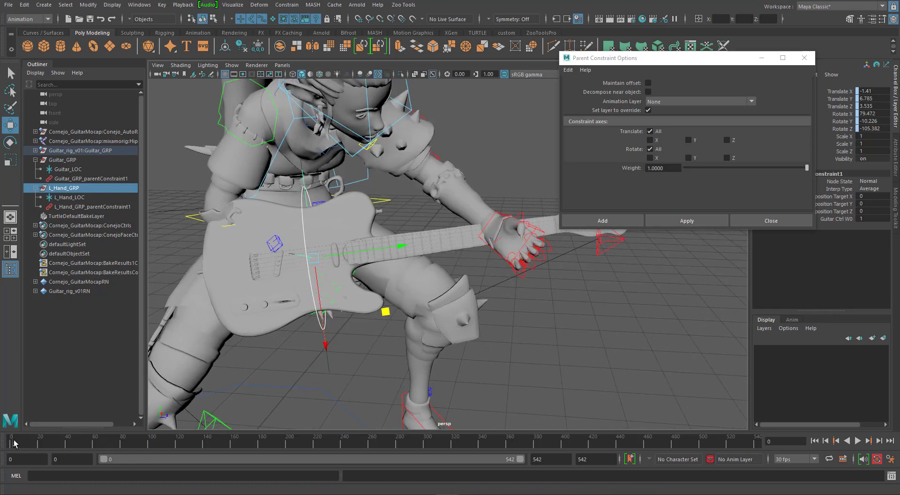
{"action": "key", "text": "alt+v"}
{"action": "left_click_drag", "start_coordinate": [37, 447], "coordinate": [1, 448]}
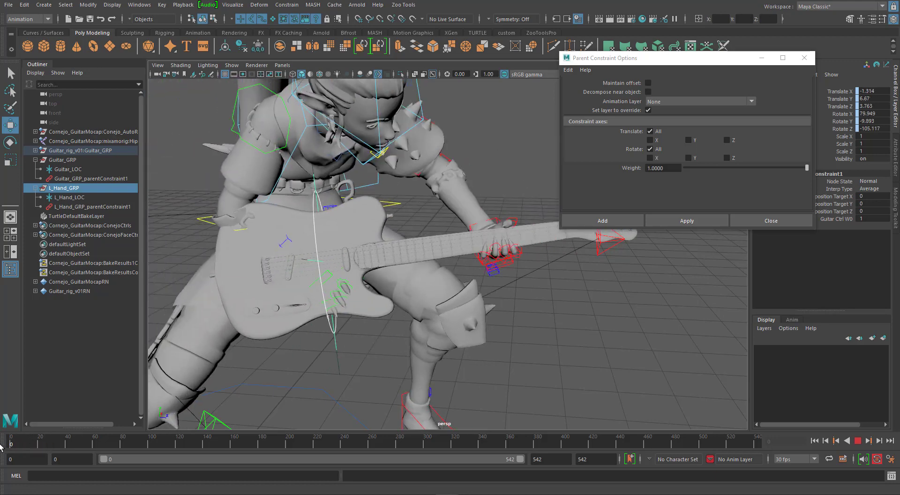
{"action": "middle_click_drag", "start_coordinate": [389, 368], "coordinate": [461, 370], "text": "alt"}
{"action": "left_click_drag", "start_coordinate": [450, 373], "coordinate": [373, 372], "text": "alt"}
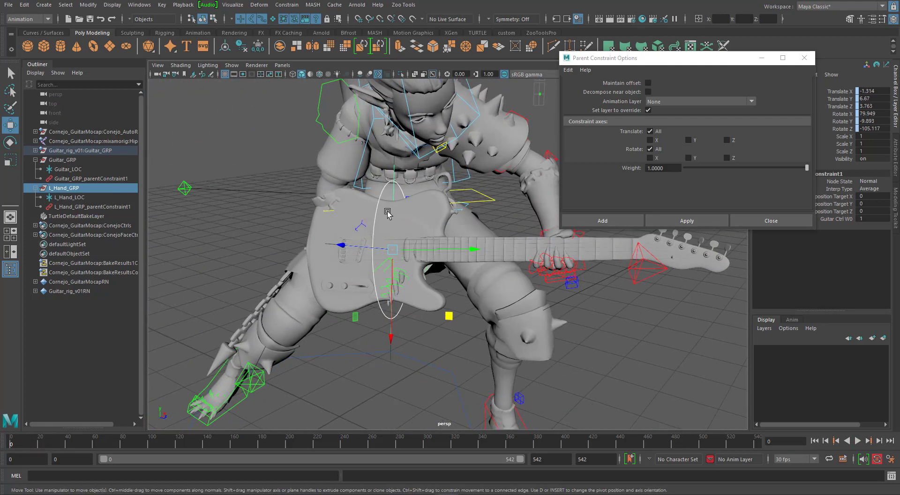
{"action": "key", "text": "Down"}
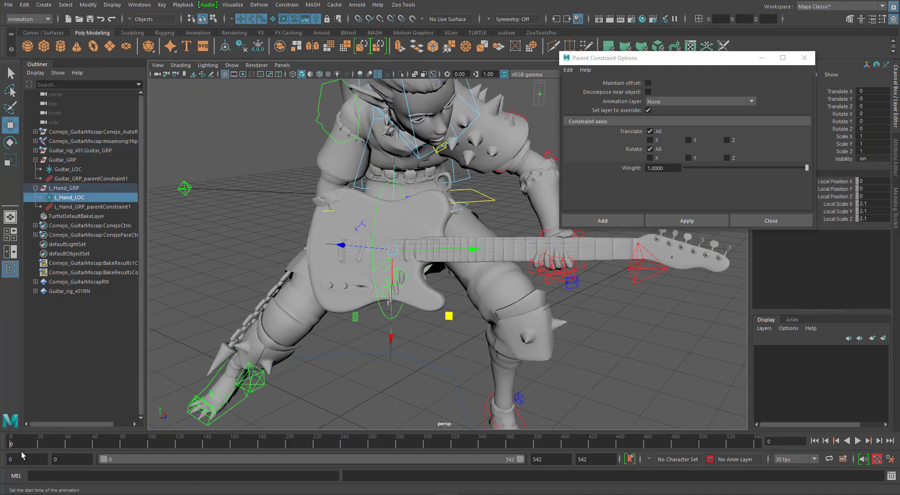
{"action": "key", "text": "alt+v"}
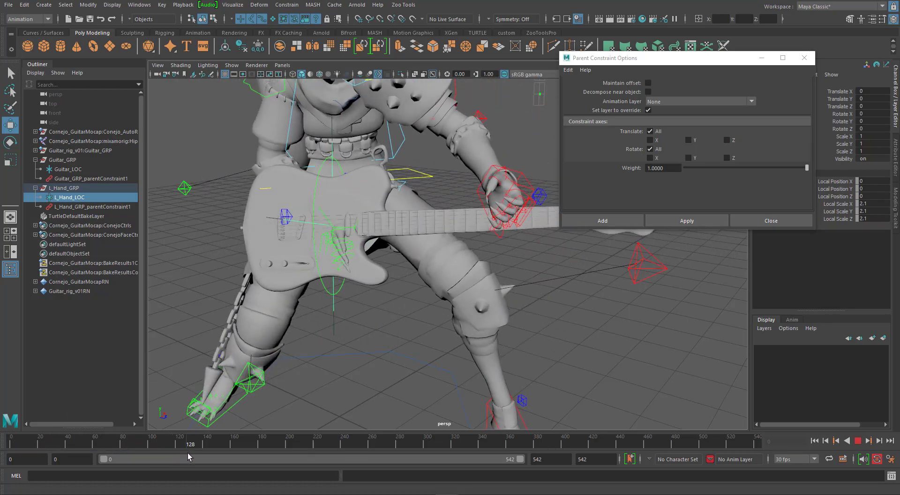
{"action": "left_click_drag", "start_coordinate": [111, 446], "coordinate": [0, 428]}
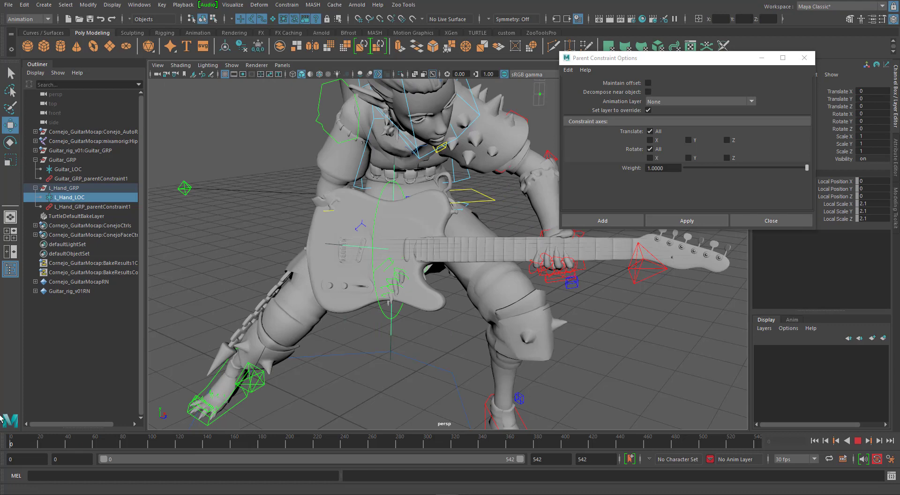
Move L_Hand_LOC along the guitar neck to the left hand, at a Translate Y of about 3.99.
{"action": "left_click_drag", "start_coordinate": [422, 311], "coordinate": [354, 328], "text": "alt"}
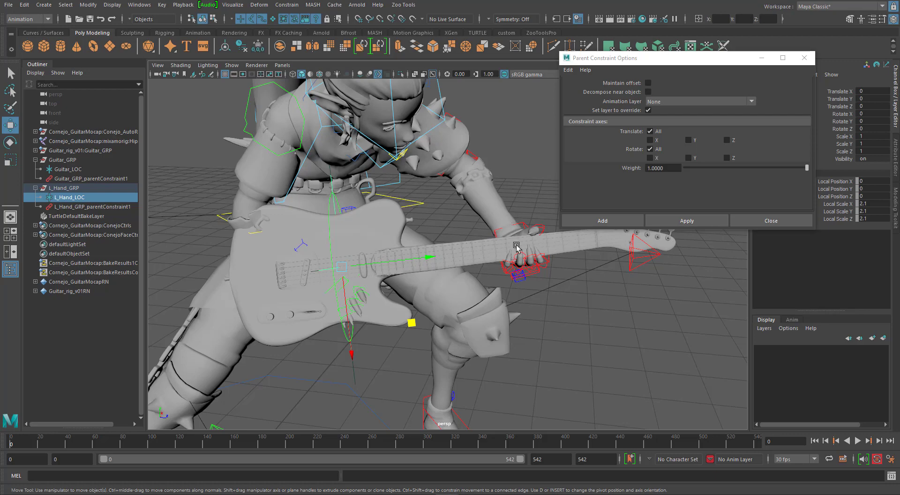
{"action": "left_click", "coordinate": [526, 224]}
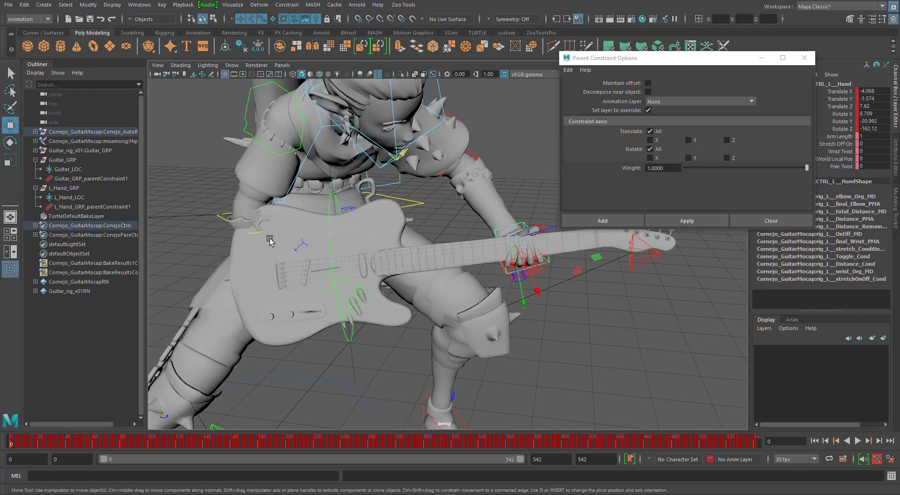
{"action": "left_click", "coordinate": [330, 177]}
{"action": "left_click_drag", "start_coordinate": [411, 262], "coordinate": [588, 253]}
Try rotating L_Hand_LOC about its Z axis to about -9.2 degrees, and undo the rotation.
{"action": "key", "text": "e"}
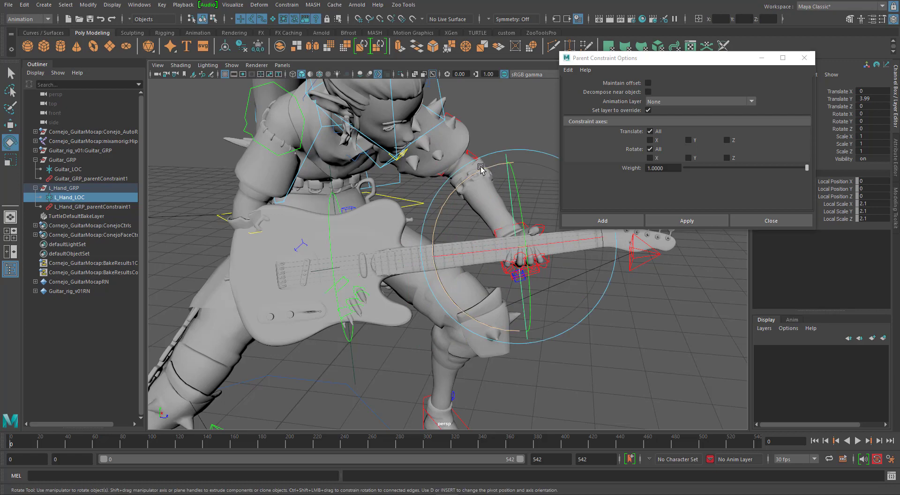
{"action": "left_click_drag", "start_coordinate": [492, 165], "coordinate": [490, 186]}
{"action": "key", "text": "w"}
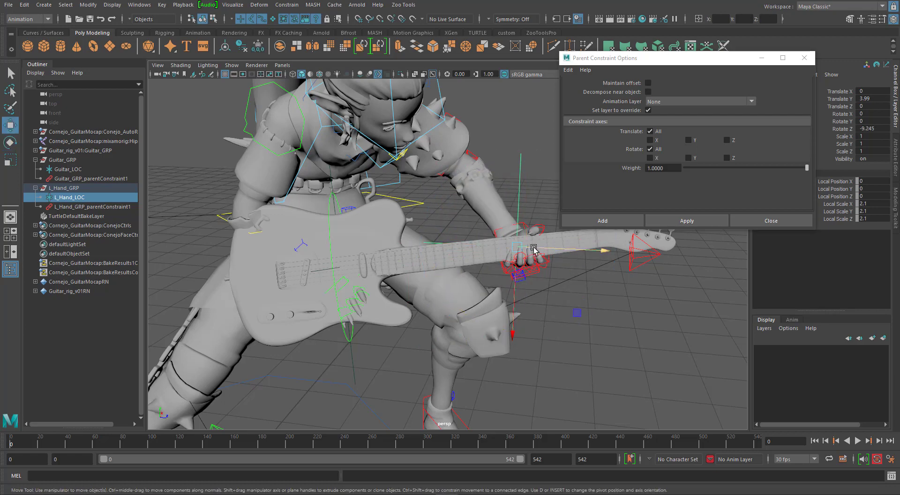
{"action": "key", "text": "ctrl+z"}
{"action": "key", "text": "ctrl+z"}
Fine-tune L_Hand_LOC along the neck under the left hand to a Translate Y of about 4.04, and deselect it.
{"action": "left_click_drag", "start_coordinate": [525, 262], "coordinate": [557, 303], "text": "alt"}
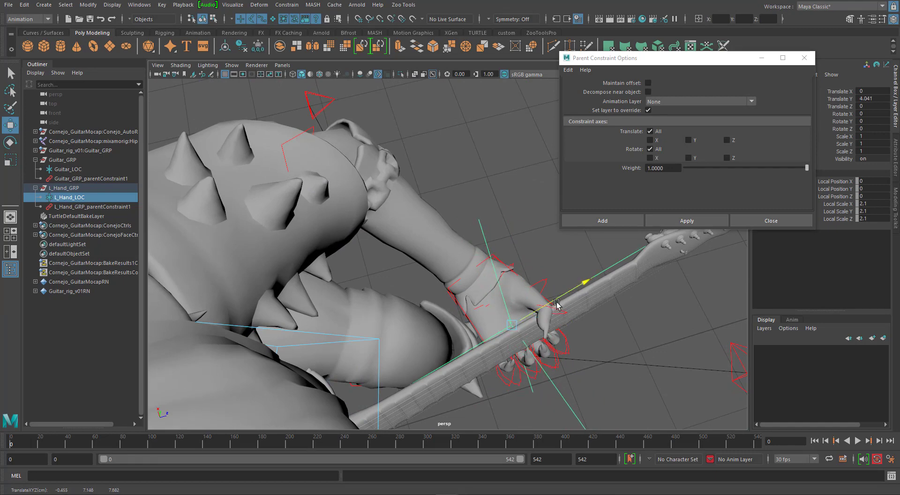
{"action": "left_click_drag", "start_coordinate": [557, 385], "coordinate": [515, 197], "text": "alt"}
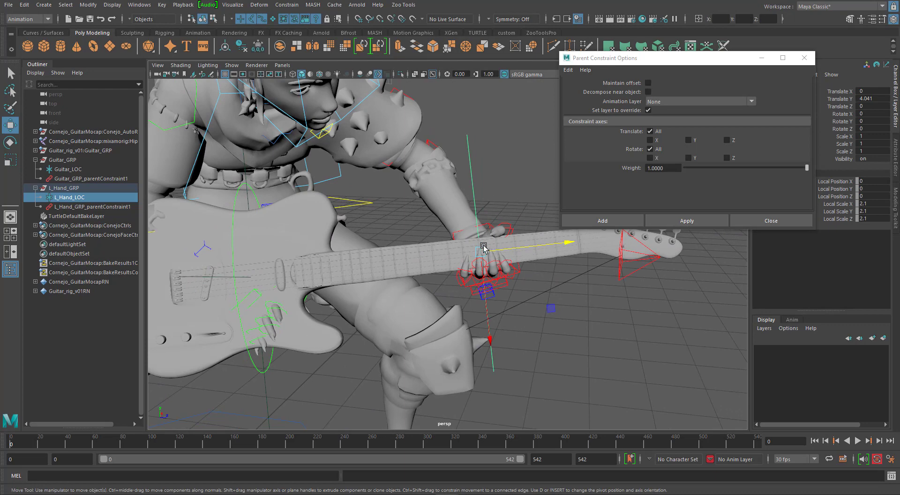
{"action": "middle_click_drag", "start_coordinate": [484, 245], "coordinate": [474, 272], "text": "alt"}
{"action": "key", "text": "q"}
{"action": "left_click", "coordinate": [491, 188]}
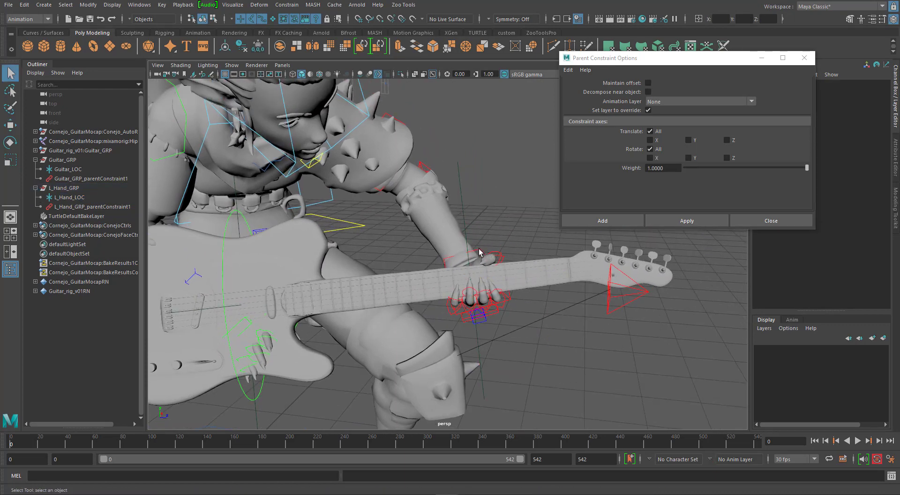
Select L_Hand_LOC and examine its placement relative to the left hand and guitar neck from several angles.
{"action": "left_click", "coordinate": [479, 252]}
{"action": "mouse_move", "coordinate": [460, 201]}
{"action": "left_mouse_down", "text": "alt"}
{"action": "mouse_move", "coordinate": [436, 246]}
{"action": "mouse_move", "coordinate": [478, 223]}
{"action": "mouse_move", "coordinate": [475, 201]}
{"action": "left_mouse_up", "text": "alt"}
{"action": "left_click_drag", "start_coordinate": [498, 300], "coordinate": [335, 286], "text": "alt"}
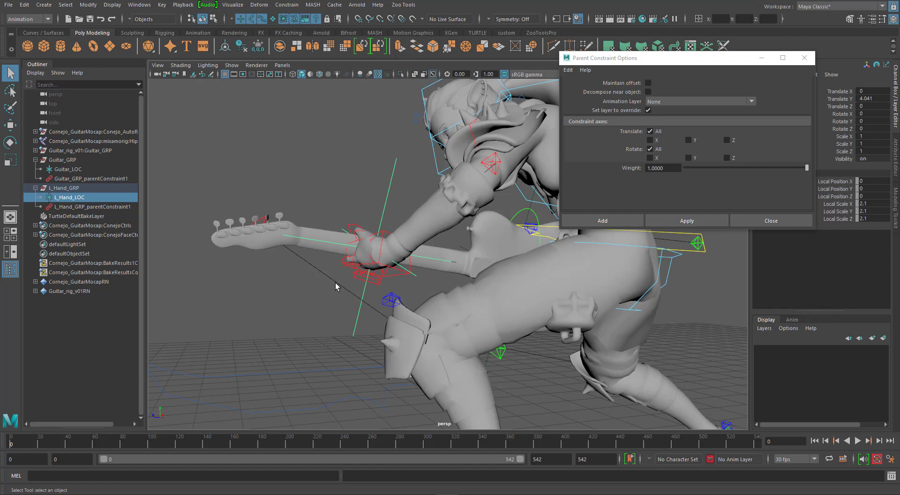
{"action": "left_click_drag", "start_coordinate": [314, 261], "coordinate": [345, 283], "text": "alt"}
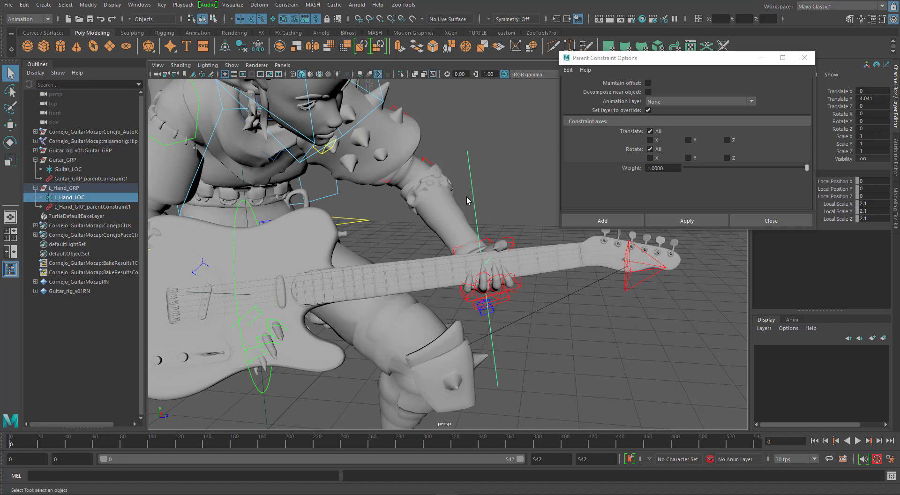
{"action": "left_click_drag", "start_coordinate": [496, 254], "coordinate": [391, 250], "text": "alt"}
{"action": "left_click_drag", "start_coordinate": [495, 278], "coordinate": [499, 260], "text": "alt"}
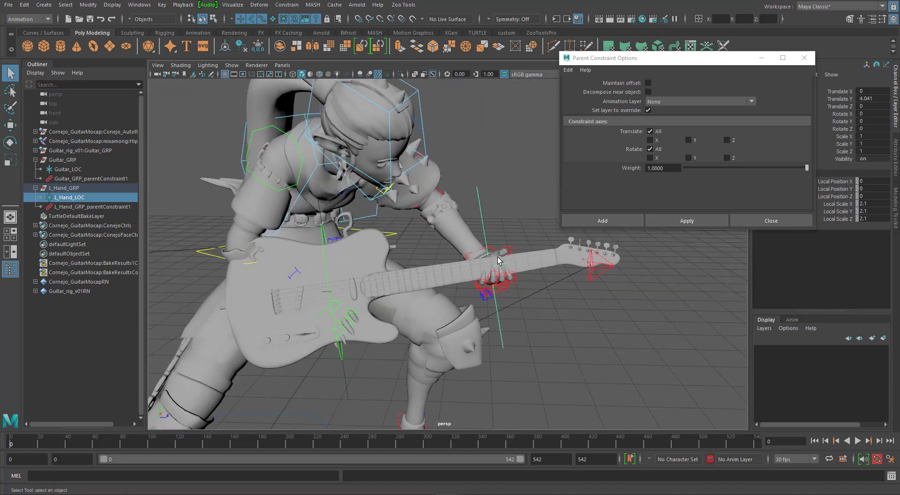
{"action": "middle_click_drag", "start_coordinate": [499, 259], "coordinate": [453, 203], "text": "alt"}
{"action": "right_click_drag", "start_coordinate": [376, 247], "coordinate": [476, 231], "text": "alt"}
{"action": "left_click_drag", "start_coordinate": [476, 231], "coordinate": [430, 166], "text": "alt"}
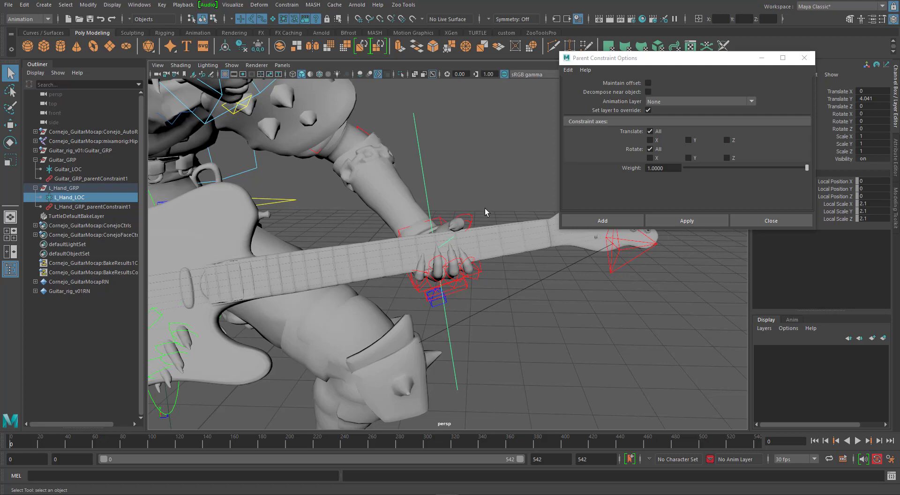
{"action": "middle_click_drag", "start_coordinate": [485, 208], "coordinate": [480, 176], "text": "alt"}
{"action": "mouse_move", "coordinate": [480, 176]}
{"action": "left_mouse_down", "text": "alt"}
{"action": "mouse_move", "coordinate": [506, 190]}
{"action": "mouse_move", "coordinate": [490, 181]}
{"action": "left_mouse_up", "text": "alt"}
{"action": "right_click_drag", "start_coordinate": [372, 208], "coordinate": [487, 201], "text": "alt"}
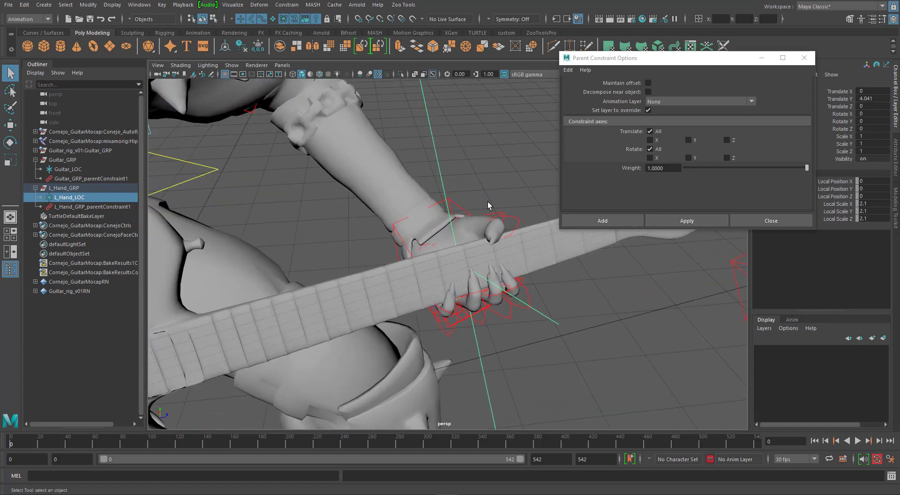
Add the left-hand control to the selection after L_Hand_LOC and inspect the hand against the guitar neck.
{"action": "left_click", "coordinate": [457, 208]}
{"action": "left_click_drag", "start_coordinate": [487, 195], "coordinate": [433, 188], "text": "alt"}
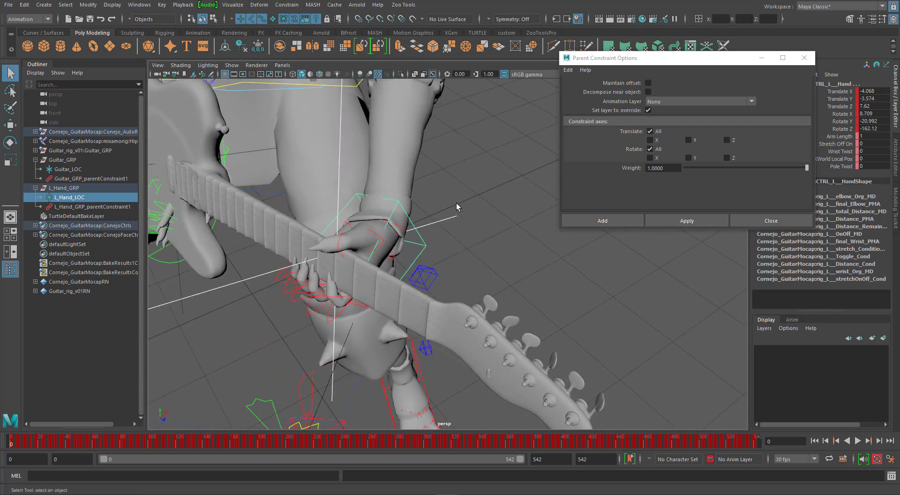
{"action": "key", "text": "w"}
{"action": "left_click_drag", "start_coordinate": [509, 216], "coordinate": [346, 231], "text": "alt"}
{"action": "right_click_drag", "start_coordinate": [428, 214], "coordinate": [531, 233], "text": "alt"}
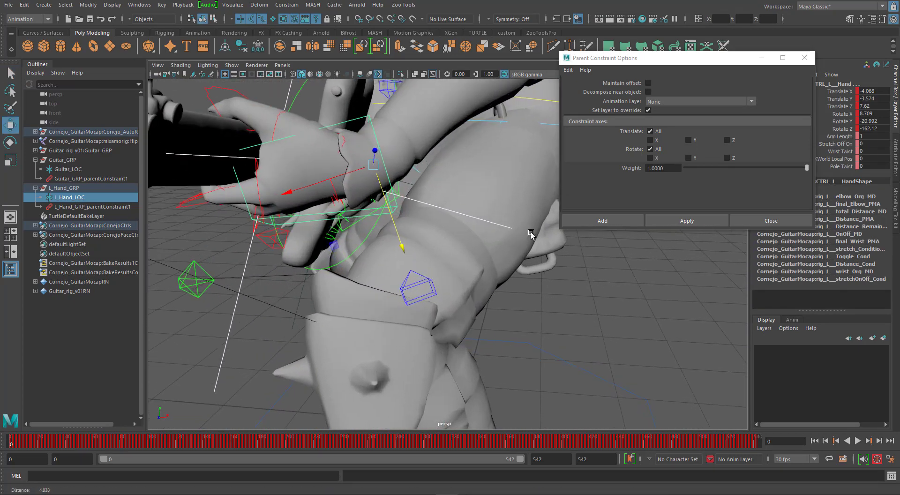
{"action": "left_click_drag", "start_coordinate": [531, 233], "coordinate": [412, 291], "text": "alt"}
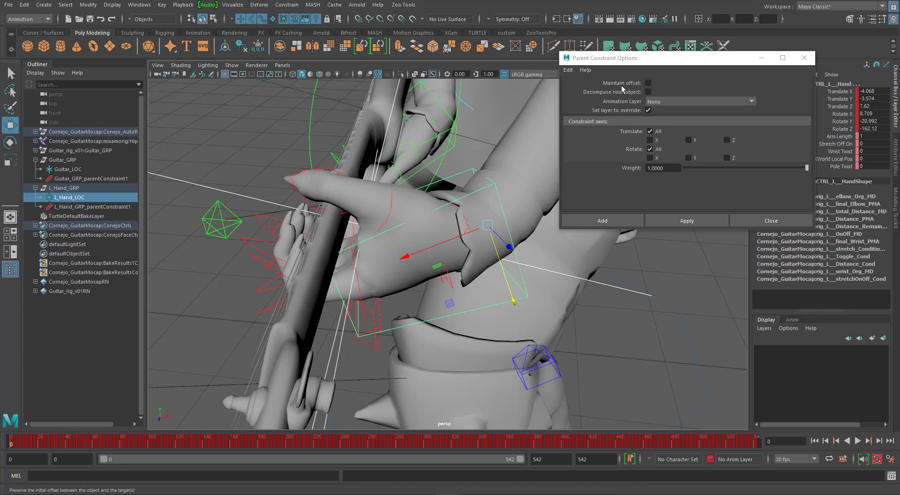
Try parent-constraining the left-hand control to L_Hand_LOC with Maintain offset off, inspect the hand, and undo the constraint.
{"action": "left_click_drag", "start_coordinate": [656, 63], "coordinate": [656, 79]}
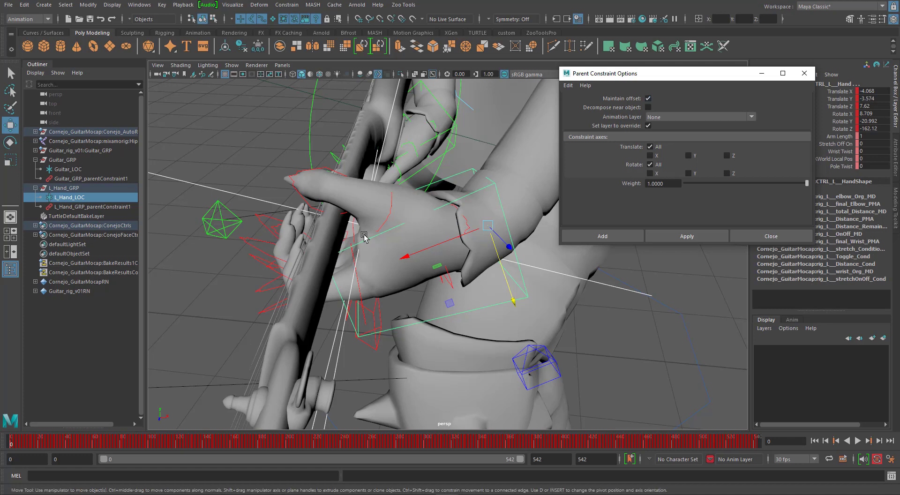
{"action": "left_click", "coordinate": [648, 99]}
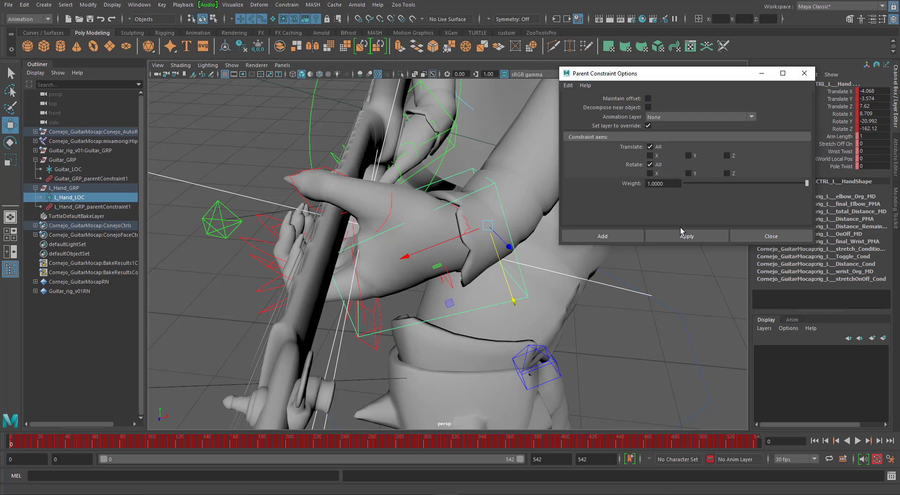
{"action": "left_click", "coordinate": [686, 235]}
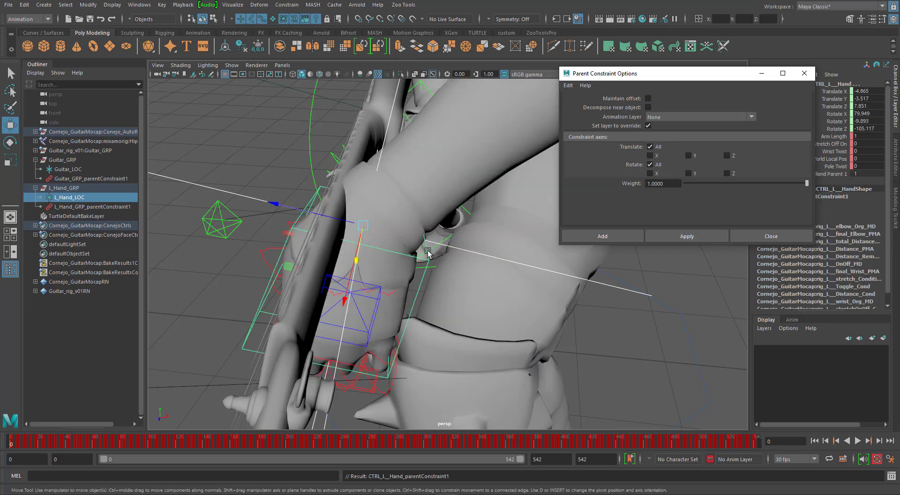
{"action": "mouse_move", "coordinate": [368, 242]}
{"action": "left_mouse_down", "text": "alt"}
{"action": "mouse_move", "coordinate": [442, 242]}
{"action": "mouse_move", "coordinate": [368, 254]}
{"action": "left_mouse_up", "text": "alt"}
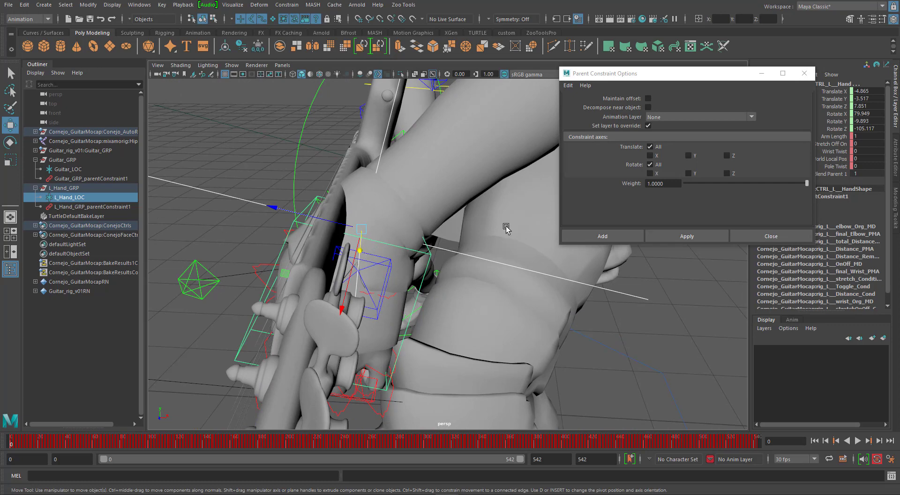
{"action": "left_click_drag", "start_coordinate": [308, 224], "coordinate": [361, 225], "text": "alt"}
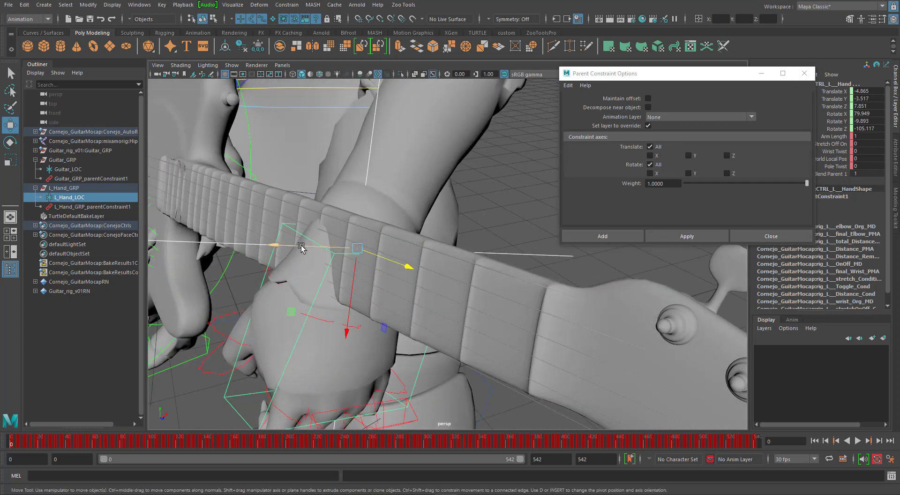
{"action": "left_click_drag", "start_coordinate": [469, 253], "coordinate": [398, 251], "text": "alt"}
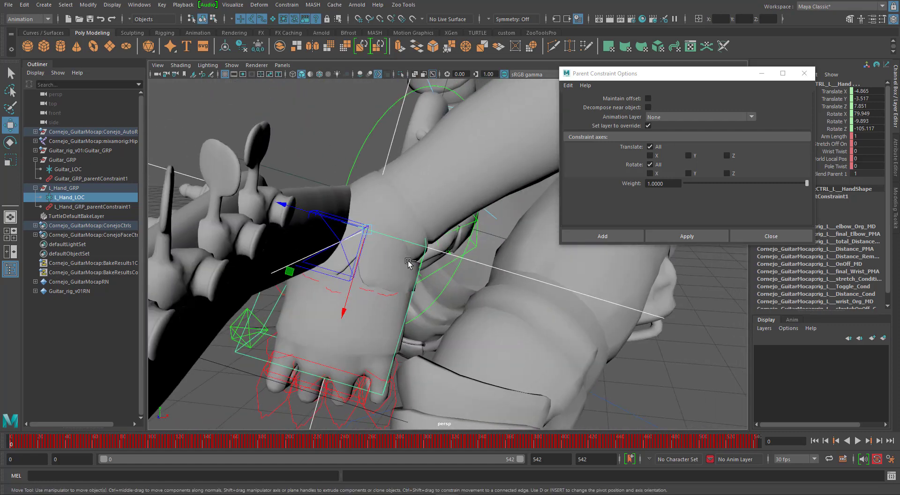
{"action": "key", "text": "ctrl+z"}
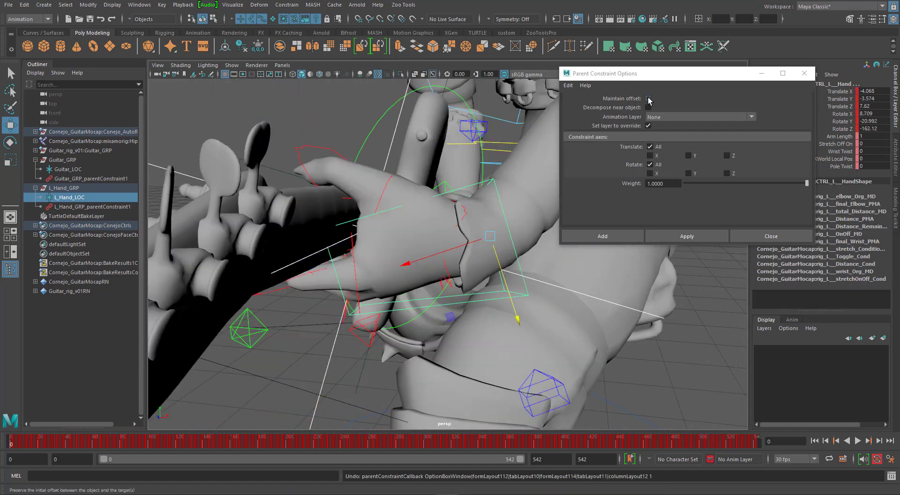
Parent-constrain the left-hand control to L_Hand_LOC with Maintain offset on and all translate and rotate axes.
{"action": "left_click", "coordinate": [648, 99]}
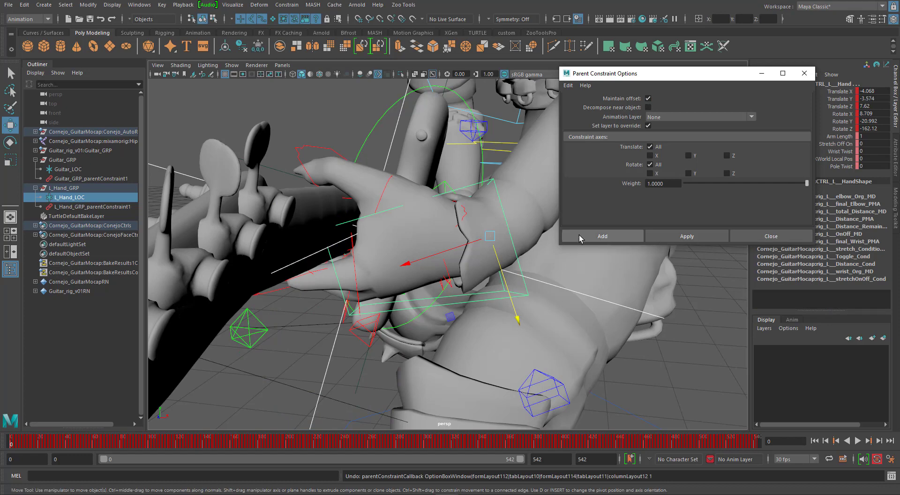
{"action": "left_click", "coordinate": [605, 237]}
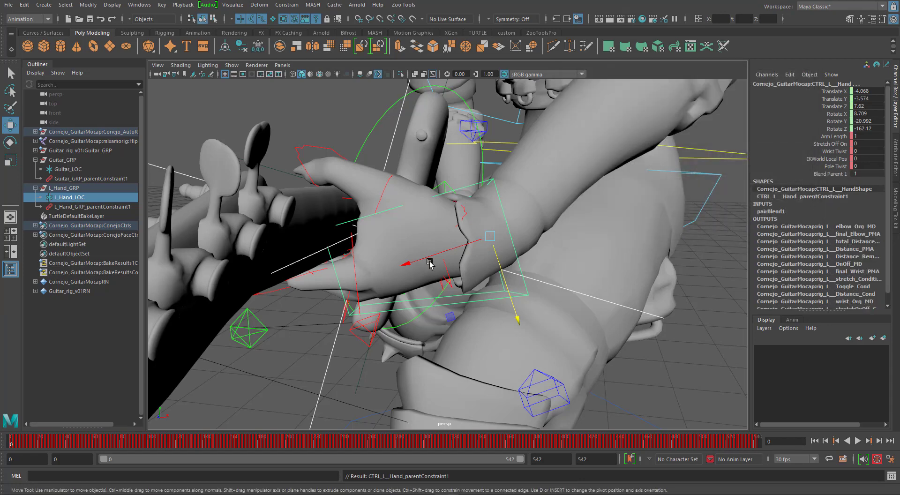
{"action": "left_click_drag", "start_coordinate": [375, 248], "coordinate": [486, 233], "text": "alt"}
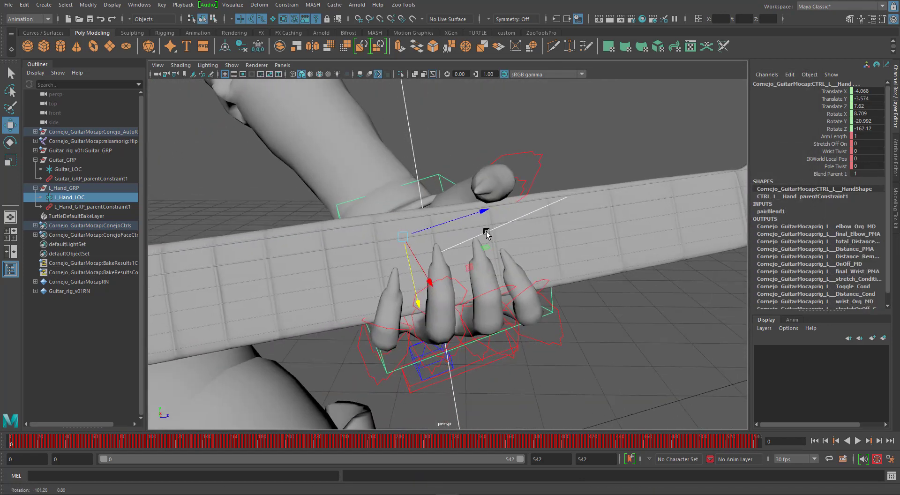
{"action": "right_click_drag", "start_coordinate": [486, 234], "coordinate": [431, 195], "text": "alt"}
Try moving L_Hand_LOC along the guitar neck to test the hand constraint, and undo the move.
{"action": "left_click", "coordinate": [421, 167]}
{"action": "left_click_drag", "start_coordinate": [480, 210], "coordinate": [418, 282], "text": "alt"}
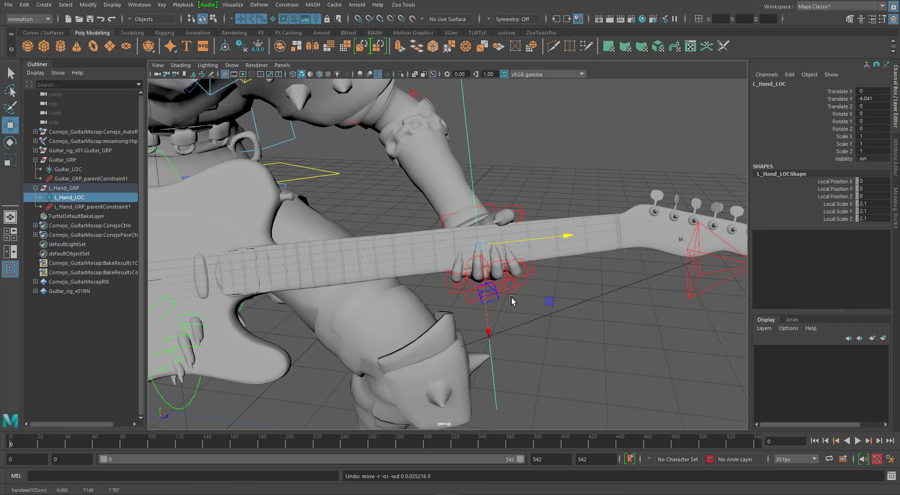
{"action": "left_click_drag", "start_coordinate": [510, 301], "coordinate": [494, 272], "text": "alt"}
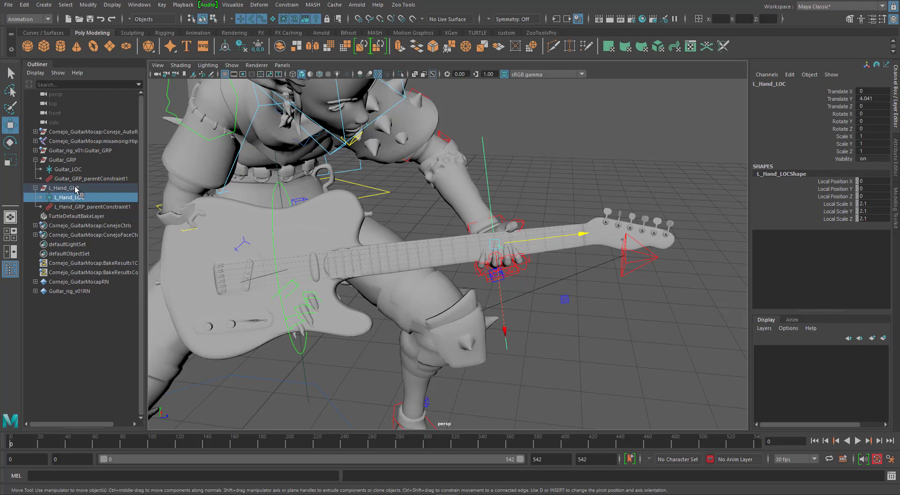
Select L_Hand_GRP and the guitar control in turn and examine the constrained guitar from the front and side.
{"action": "left_click", "coordinate": [76, 188]}
{"action": "middle_click_drag", "start_coordinate": [314, 210], "coordinate": [377, 211], "text": "alt"}
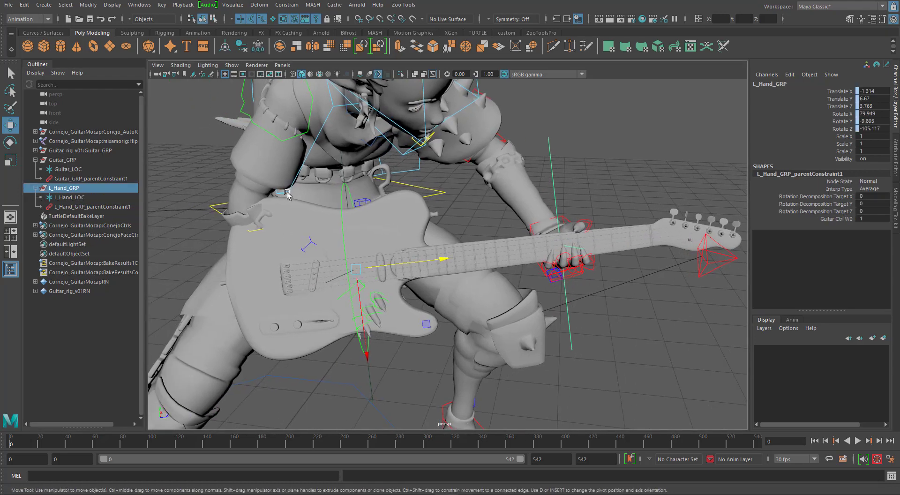
{"action": "left_click", "coordinate": [342, 233]}
{"action": "left_click_drag", "start_coordinate": [424, 248], "coordinate": [372, 252], "text": "alt"}
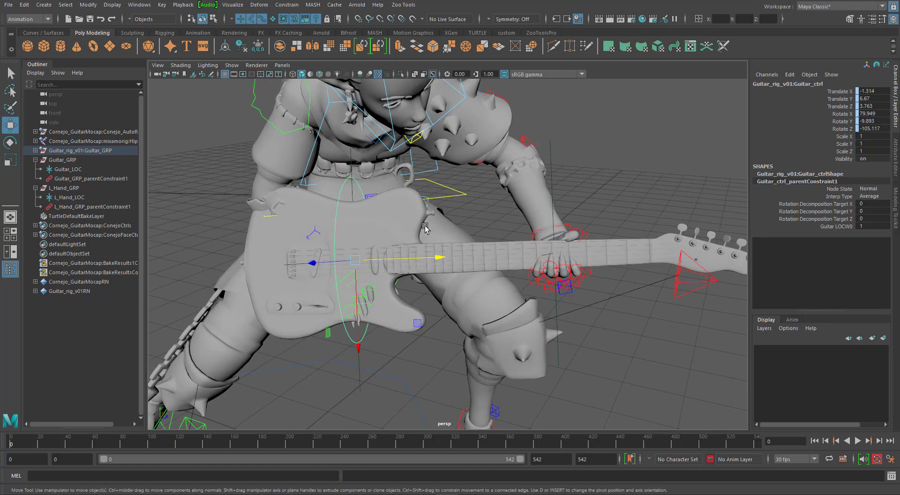
{"action": "left_click_drag", "start_coordinate": [360, 232], "coordinate": [419, 219], "text": "alt"}
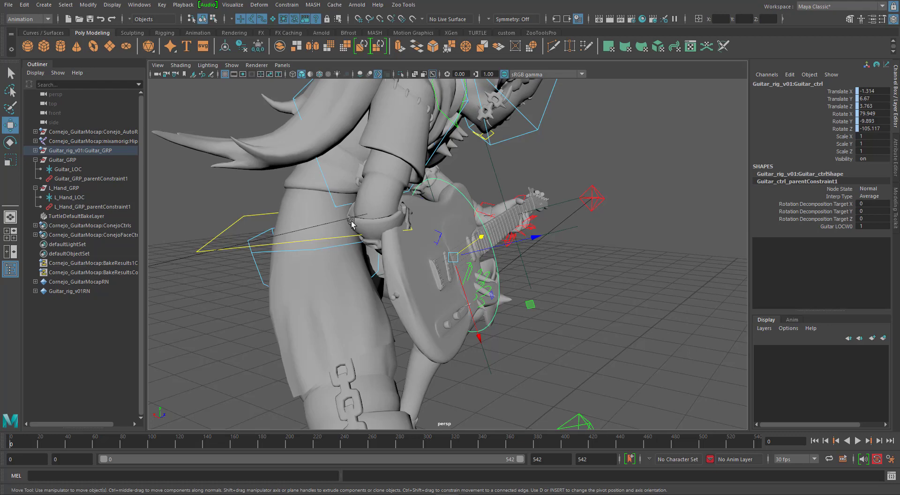
{"action": "left_click_drag", "start_coordinate": [431, 276], "coordinate": [510, 235], "text": "alt"}
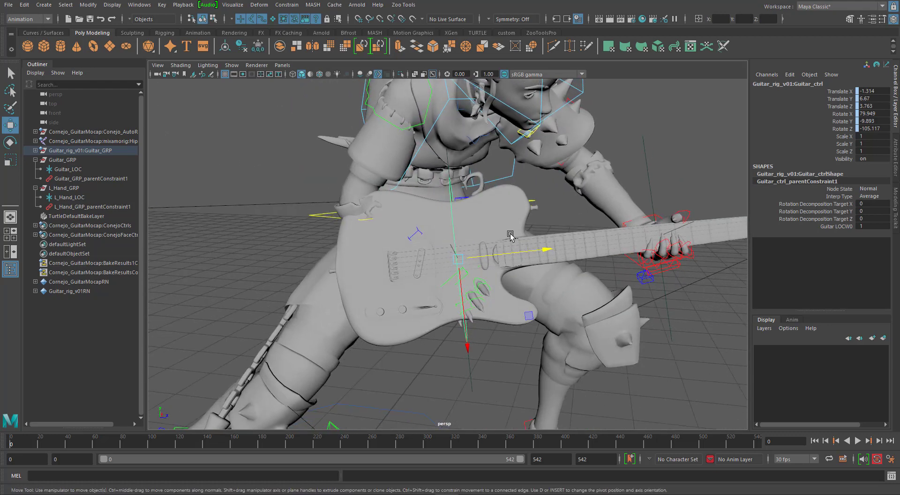
Clear the selection, play the animation to check the left hand on the neck, and return to frame 0.
{"action": "left_click", "coordinate": [649, 119]}
{"action": "scroll", "coordinate": [568, 221], "scroll_direction": "down", "scroll_amount": 3}
{"action": "middle_click_drag", "start_coordinate": [569, 221], "coordinate": [485, 234], "text": "alt"}
{"action": "key", "text": "alt+v"}
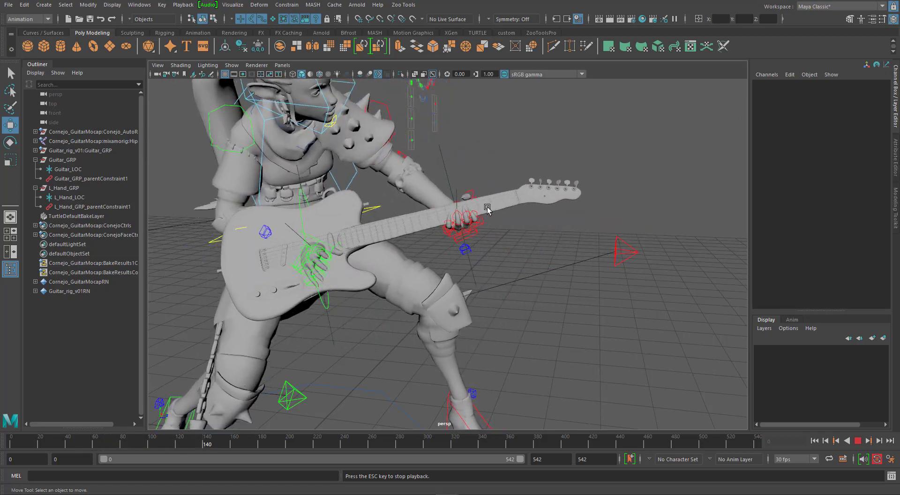
{"action": "left_click_drag", "start_coordinate": [487, 210], "coordinate": [399, 220], "text": "alt"}
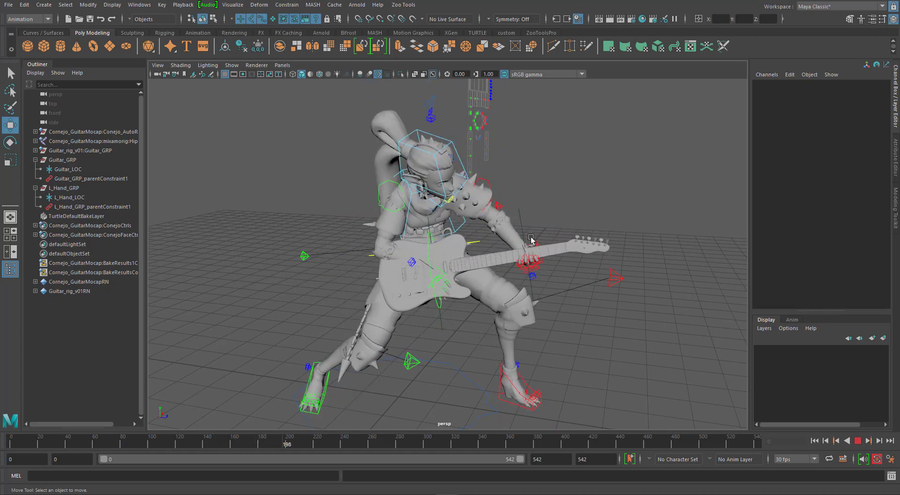
{"action": "left_click_drag", "start_coordinate": [488, 206], "coordinate": [474, 298], "text": "alt"}
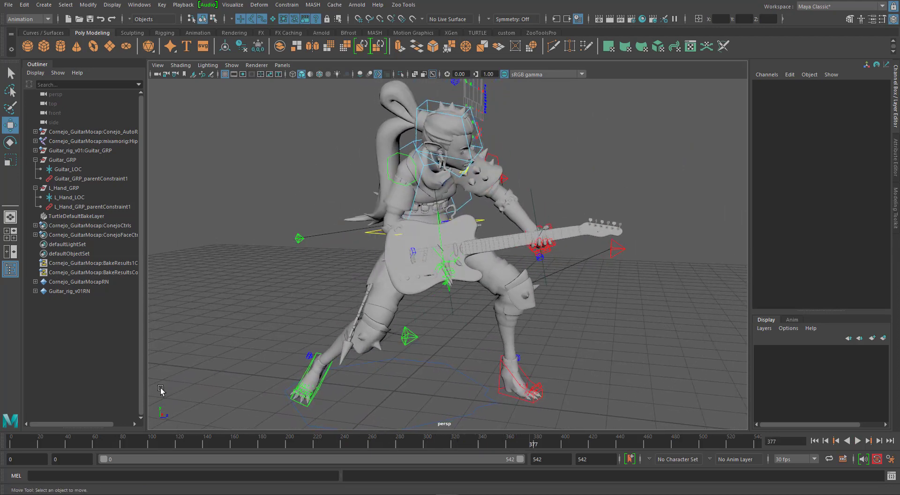
{"action": "left_click", "coordinate": [10, 441]}
Examine the character's pose and the guitar at frame 0 from the side and front, leaving nothing selected.
{"action": "middle_click_drag", "start_coordinate": [304, 280], "coordinate": [275, 263], "text": "alt"}
{"action": "left_click_drag", "start_coordinate": [122, 272], "coordinate": [221, 283]}
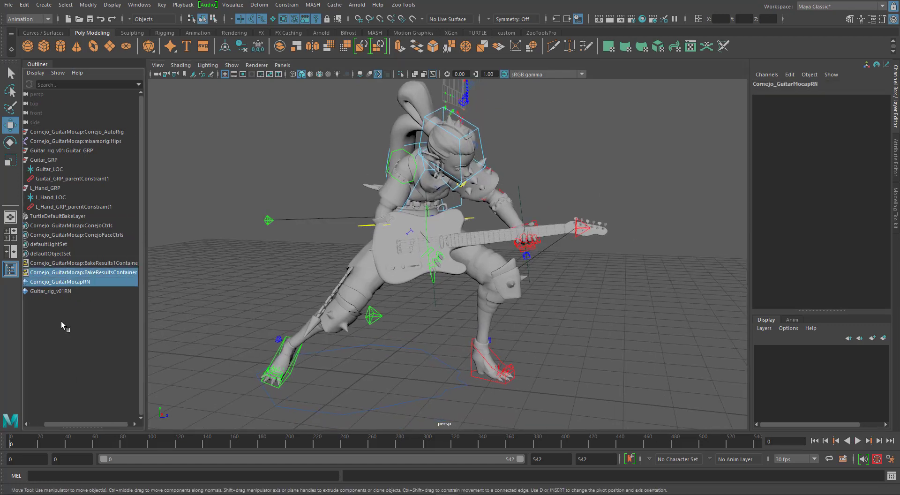
{"action": "left_click_drag", "start_coordinate": [67, 423], "coordinate": [30, 424]}
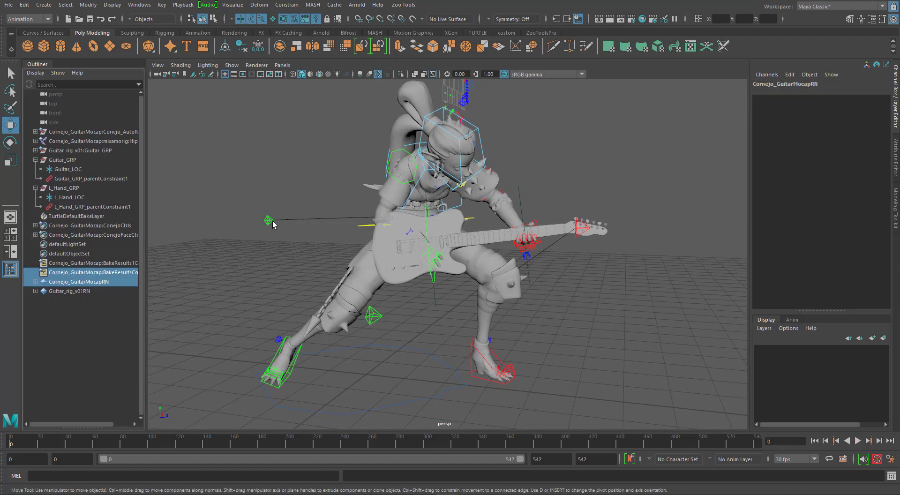
{"action": "left_click_drag", "start_coordinate": [272, 221], "coordinate": [454, 253], "text": "alt"}
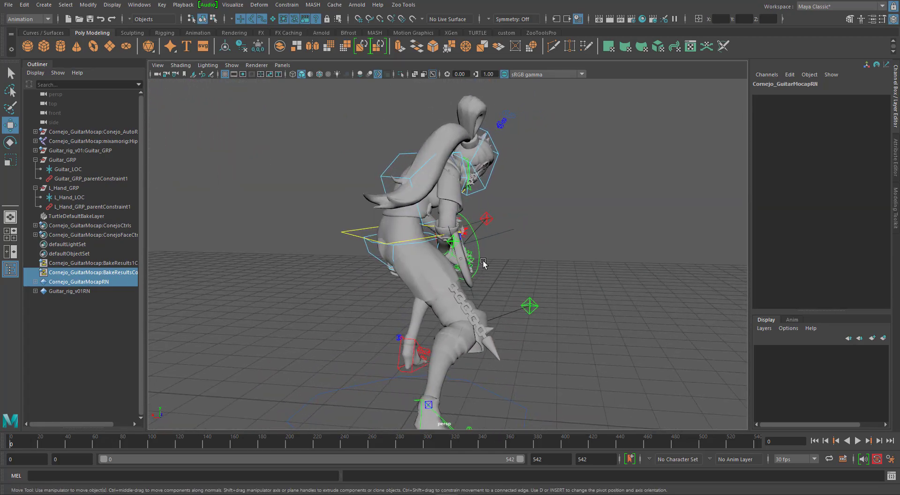
{"action": "left_click_drag", "start_coordinate": [531, 291], "coordinate": [270, 287], "text": "alt"}
{"action": "right_click_drag", "start_coordinate": [270, 287], "coordinate": [466, 265], "text": "alt"}
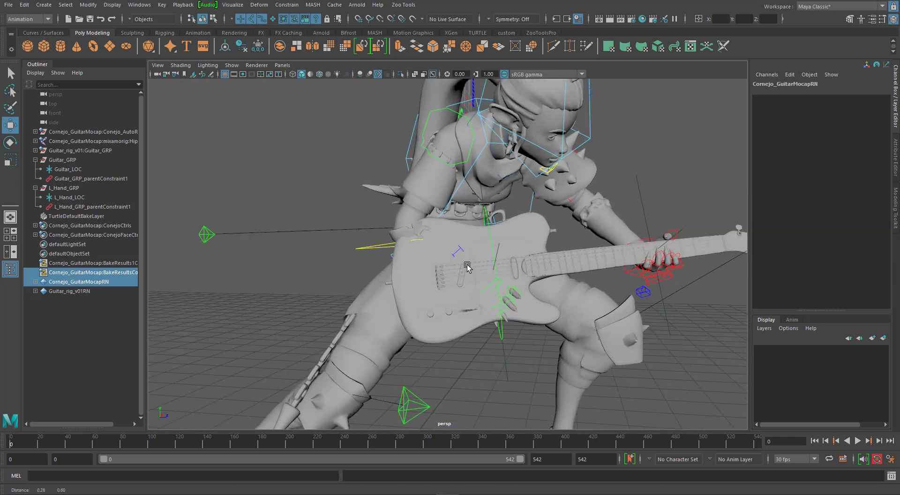
{"action": "left_click_drag", "start_coordinate": [466, 276], "coordinate": [441, 285], "text": "alt"}
{"action": "right_click_drag", "start_coordinate": [530, 279], "coordinate": [467, 280], "text": "alt"}
{"action": "middle_click_drag", "start_coordinate": [468, 281], "coordinate": [429, 273], "text": "alt"}
{"action": "left_click", "coordinate": [283, 148]}
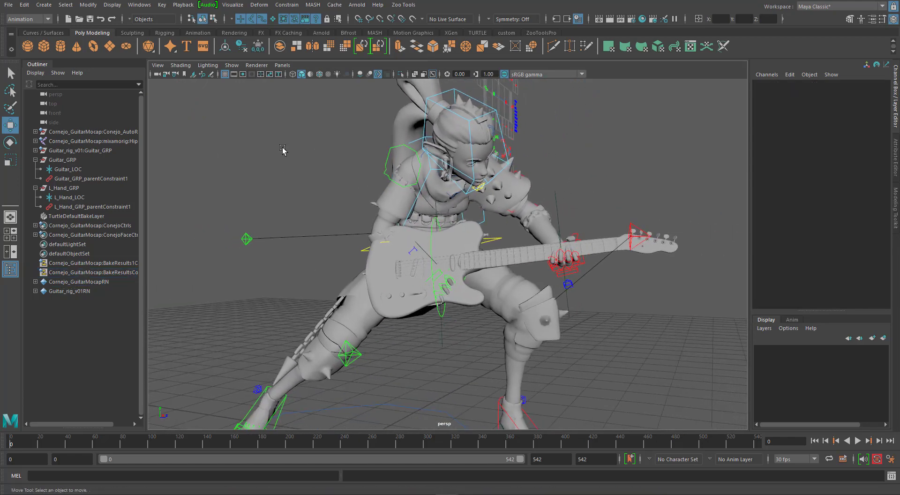
{"action": "left_click_drag", "start_coordinate": [338, 204], "coordinate": [352, 206], "text": "alt"}
Display the scene's animation layers and look over the character's arms and guitar.
{"action": "left_click", "coordinate": [792, 320]}
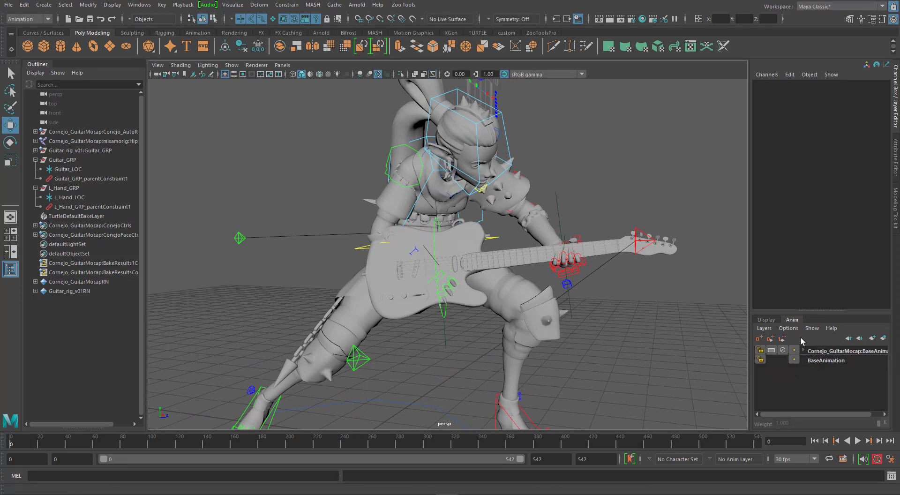
{"action": "left_click_drag", "start_coordinate": [415, 207], "coordinate": [443, 157], "text": "alt"}
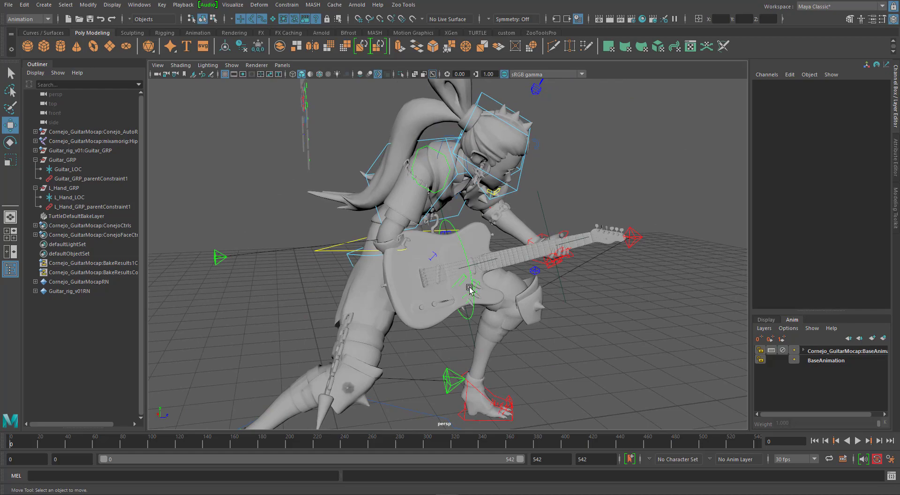
{"action": "left_click_drag", "start_coordinate": [470, 289], "coordinate": [378, 253], "text": "alt"}
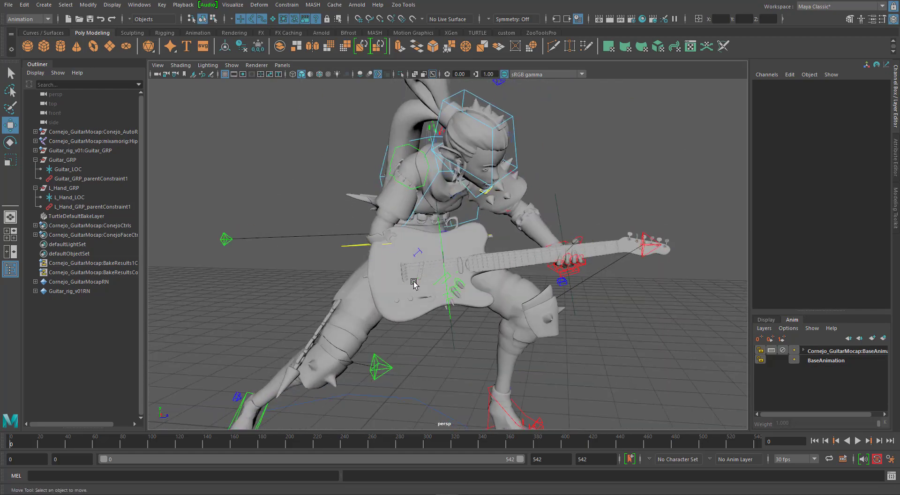
{"action": "left_click_drag", "start_coordinate": [413, 283], "coordinate": [469, 155], "text": "alt"}
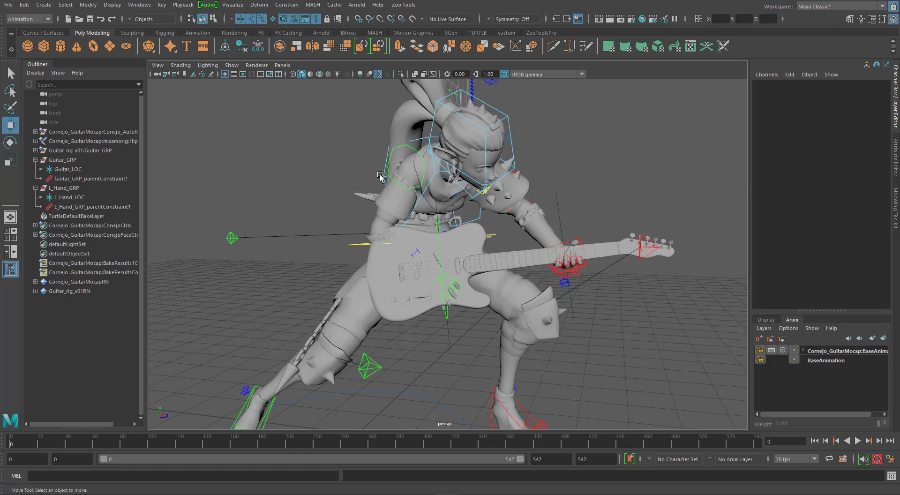
{"action": "mouse_move", "coordinate": [326, 219]}
{"action": "left_mouse_down", "text": "alt"}
{"action": "mouse_move", "coordinate": [451, 248]}
{"action": "mouse_move", "coordinate": [326, 226]}
{"action": "left_mouse_up", "text": "alt"}
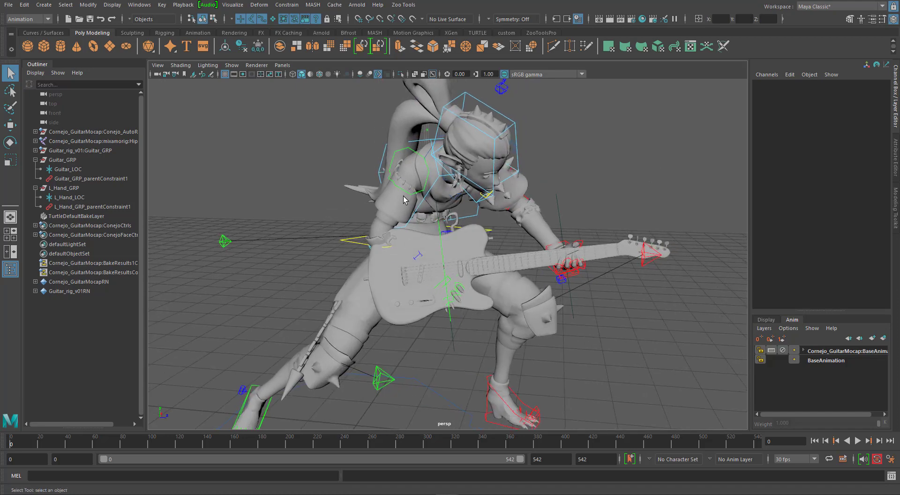
Examine the right arm and hand against the guitar body up close, switching the viewport to wireframe.
{"action": "left_click_drag", "start_coordinate": [357, 197], "coordinate": [462, 259], "text": "alt"}
{"action": "left_click_drag", "start_coordinate": [505, 287], "coordinate": [468, 278], "text": "alt"}
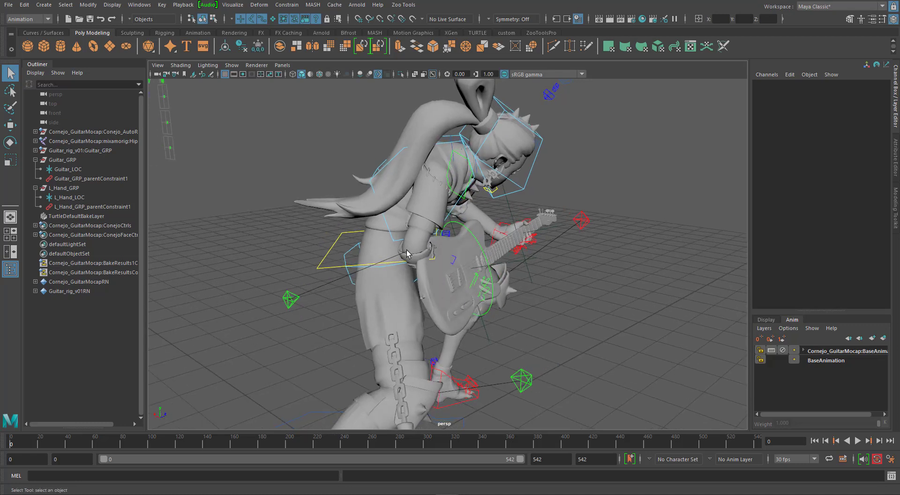
{"action": "left_click_drag", "start_coordinate": [393, 208], "coordinate": [362, 203], "text": "alt"}
{"action": "right_click_drag", "start_coordinate": [278, 221], "coordinate": [347, 229], "text": "alt"}
{"action": "left_click_drag", "start_coordinate": [348, 230], "coordinate": [366, 229], "text": "alt"}
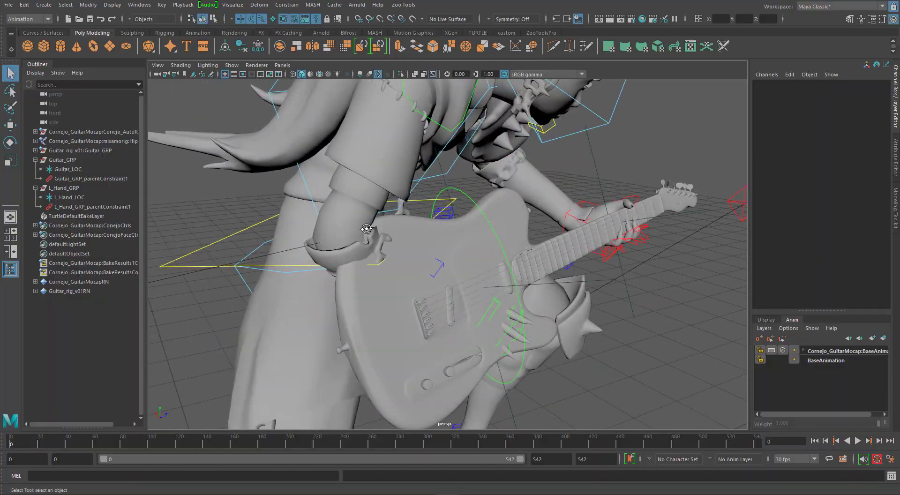
{"action": "key", "text": "4"}
{"action": "left_click_drag", "start_coordinate": [432, 211], "coordinate": [475, 220], "text": "alt"}
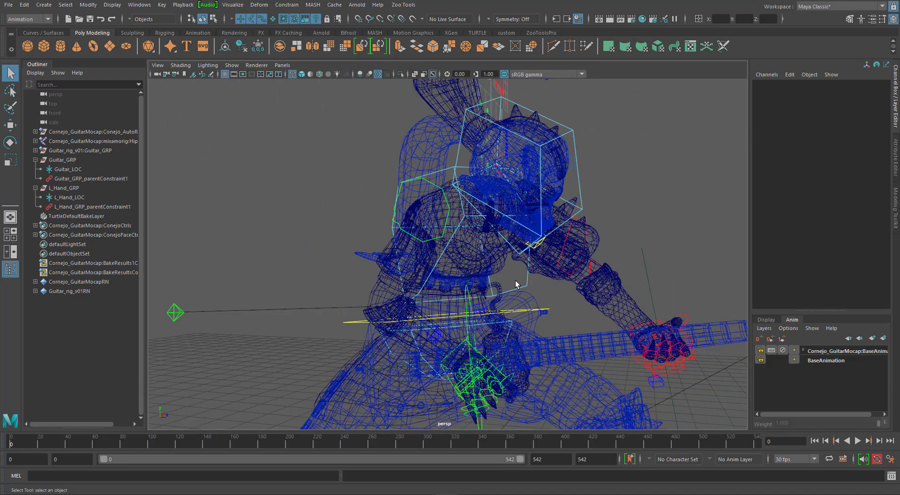
Return the viewport to shaded display and examine the right hand behind the guitar body up close.
{"action": "middle_click_drag", "start_coordinate": [515, 285], "coordinate": [479, 258], "text": "alt"}
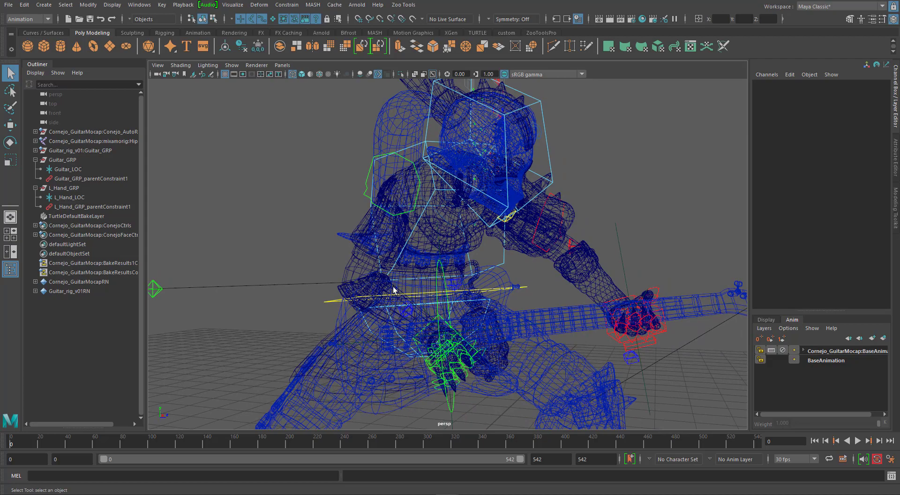
{"action": "mouse_move", "coordinate": [378, 306]}
{"action": "left_mouse_down", "text": "alt"}
{"action": "mouse_move", "coordinate": [311, 304]}
{"action": "mouse_move", "coordinate": [474, 320]}
{"action": "left_mouse_up", "text": "alt"}
{"action": "key", "text": "5"}
{"action": "middle_click_drag", "start_coordinate": [474, 320], "coordinate": [453, 255], "text": "alt"}
{"action": "right_click_drag", "start_coordinate": [454, 255], "coordinate": [597, 265], "text": "alt"}
{"action": "mouse_move", "coordinate": [597, 264]}
{"action": "left_mouse_down", "text": "alt"}
{"action": "mouse_move", "coordinate": [626, 266]}
{"action": "mouse_move", "coordinate": [554, 269]}
{"action": "mouse_move", "coordinate": [564, 269]}
{"action": "mouse_move", "coordinate": [558, 282]}
{"action": "left_mouse_up", "text": "alt"}
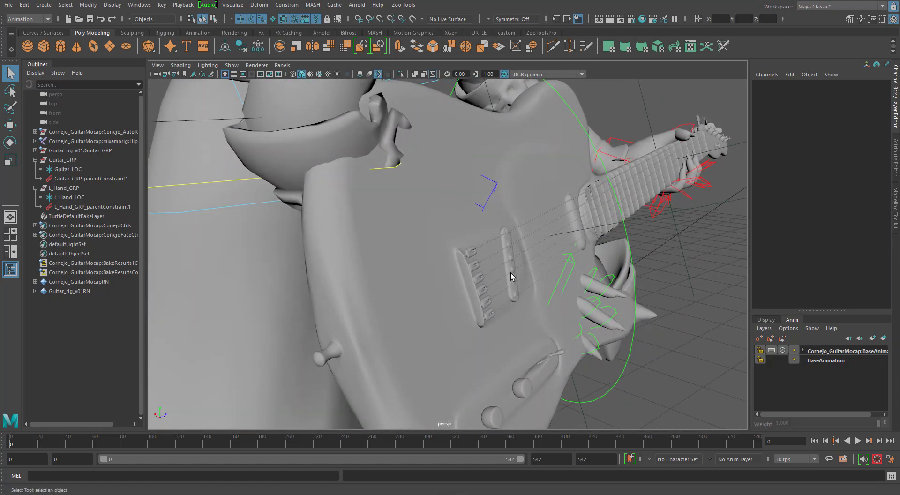
{"action": "left_click_drag", "start_coordinate": [492, 259], "coordinate": [475, 221], "text": "alt"}
Inspect the IKFK attribute of the right arm's wrist pinner control, clear the selection and view the arm from the side and front.
{"action": "left_click", "coordinate": [470, 187]}
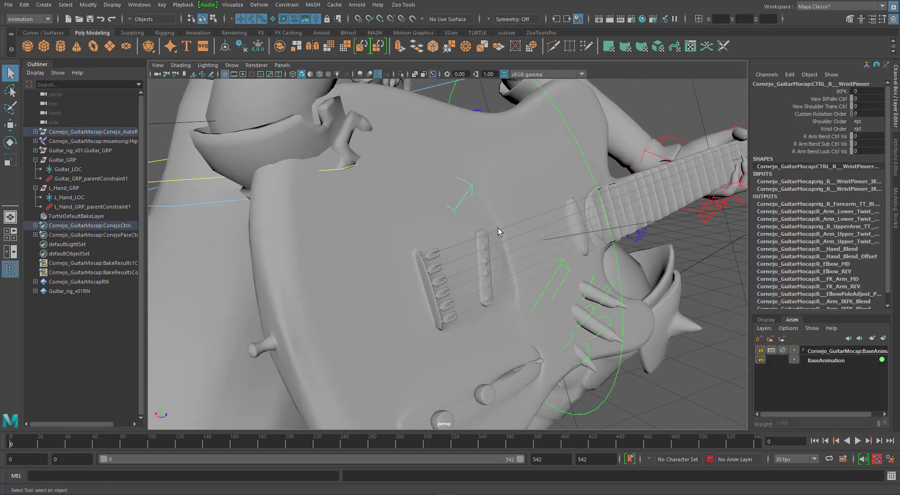
{"action": "key", "text": "f"}
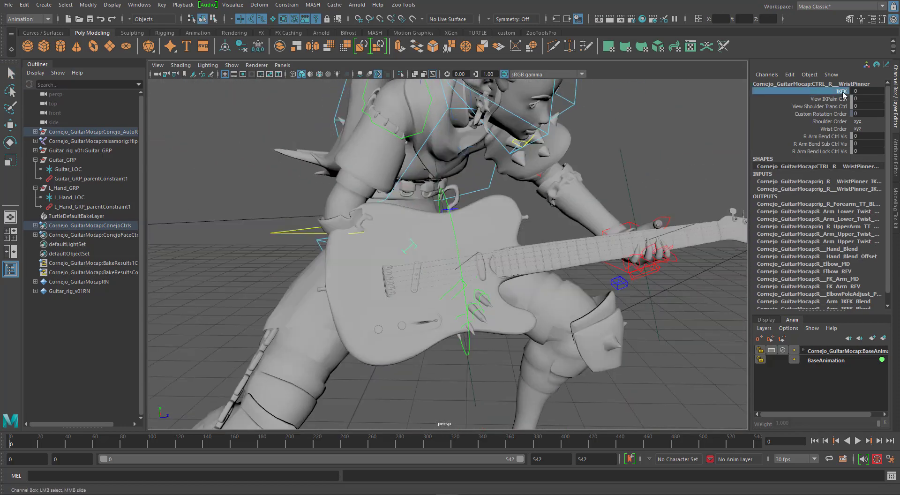
{"action": "left_click_drag", "start_coordinate": [583, 265], "coordinate": [706, 211], "text": "alt"}
{"action": "left_click", "coordinate": [702, 290]}
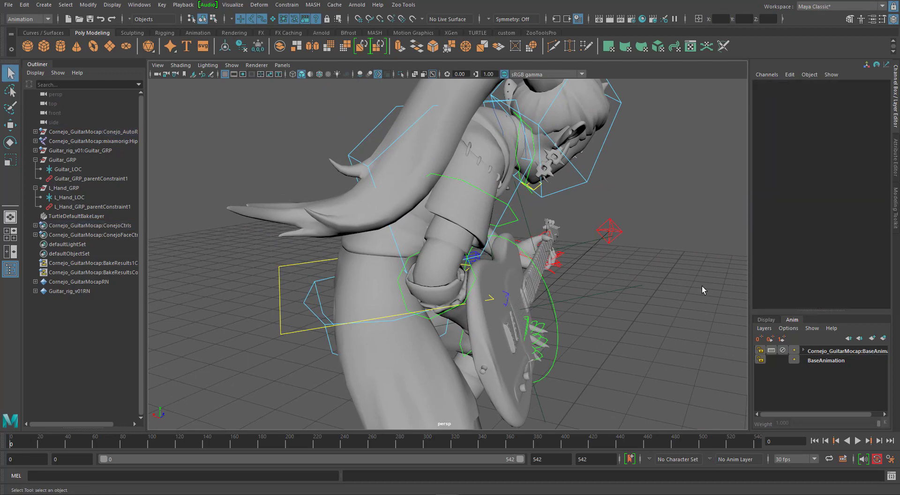
{"action": "left_click_drag", "start_coordinate": [542, 181], "coordinate": [442, 191], "text": "alt"}
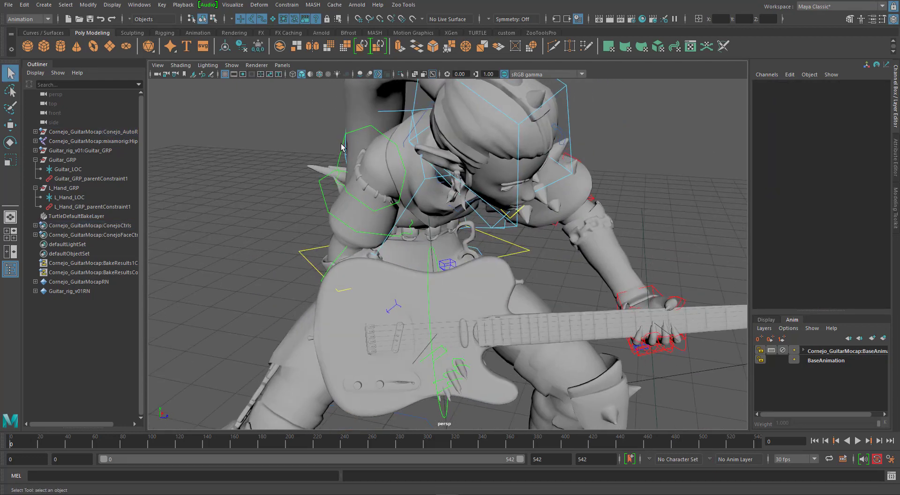
Create an animation layer for the right arm's FK shoulder, elbow and wrist controls and add the selected controls to it.
{"action": "left_click", "coordinate": [340, 160]}
{"action": "left_click_drag", "start_coordinate": [341, 161], "coordinate": [359, 258], "text": "alt"}
{"action": "left_click_drag", "start_coordinate": [436, 242], "coordinate": [525, 244], "text": "alt"}
{"action": "middle_click_drag", "start_coordinate": [525, 243], "coordinate": [494, 178], "text": "alt"}
{"action": "right_click_drag", "start_coordinate": [495, 179], "coordinate": [653, 244], "text": "alt"}
{"action": "left_click_drag", "start_coordinate": [521, 254], "coordinate": [506, 292], "text": "alt"}
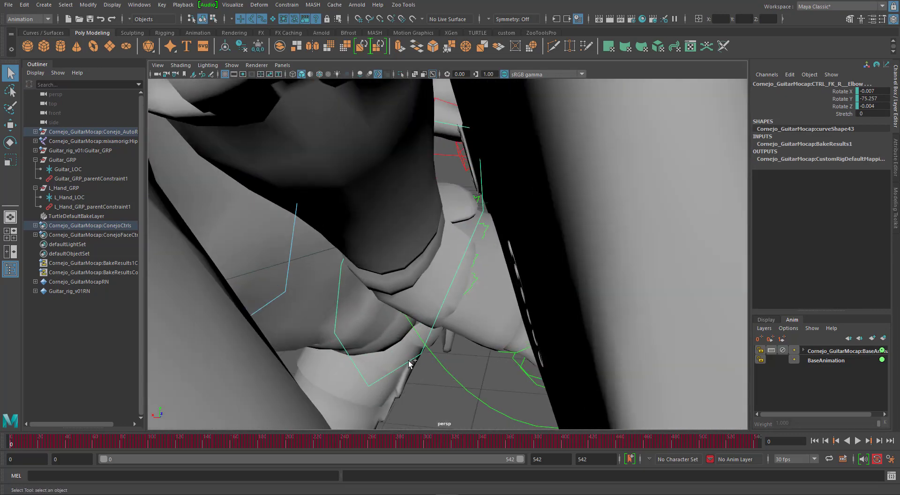
{"action": "right_click_drag", "start_coordinate": [549, 327], "coordinate": [441, 241], "text": "alt"}
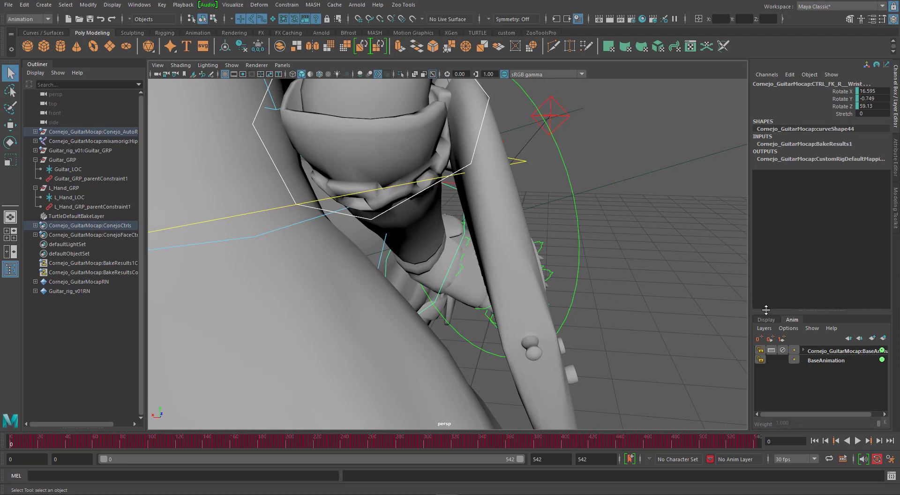
{"action": "left_click", "coordinate": [884, 339]}
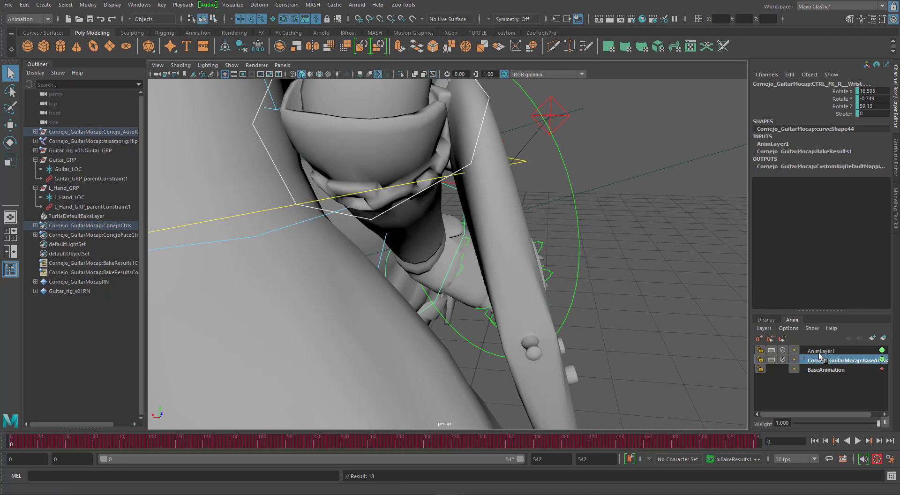
{"action": "left_click", "coordinate": [765, 320]}
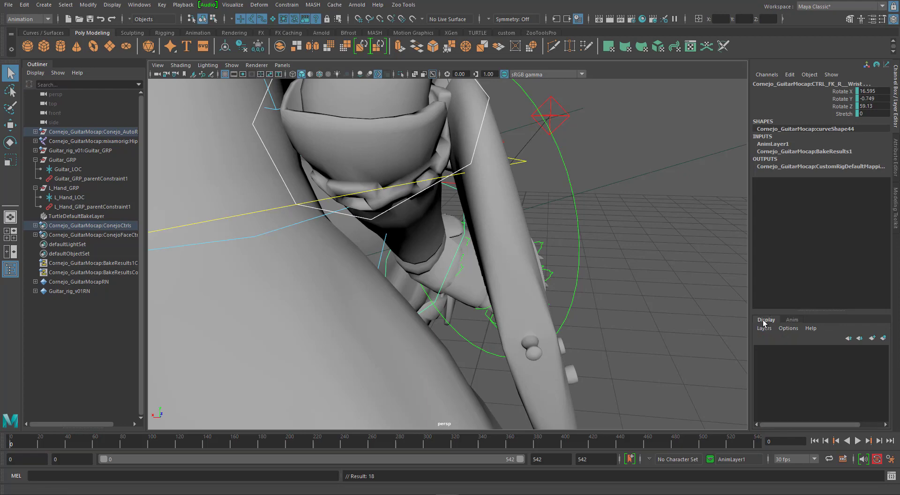
{"action": "left_click", "coordinate": [793, 321]}
{"action": "right_click", "coordinate": [823, 355]}
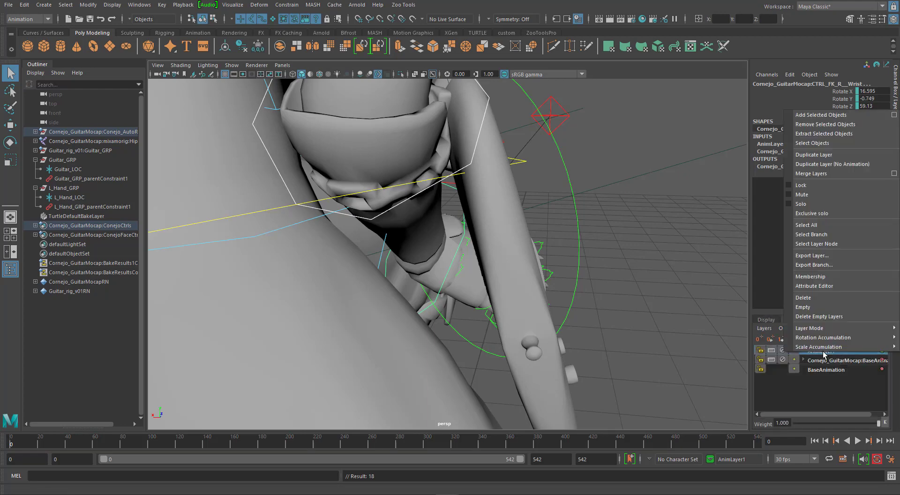
{"action": "left_click", "coordinate": [815, 115]}
Play the opening frames to check the character and guitar from the front, and return to frame 0.
{"action": "right_click_drag", "start_coordinate": [620, 293], "coordinate": [522, 197], "text": "alt"}
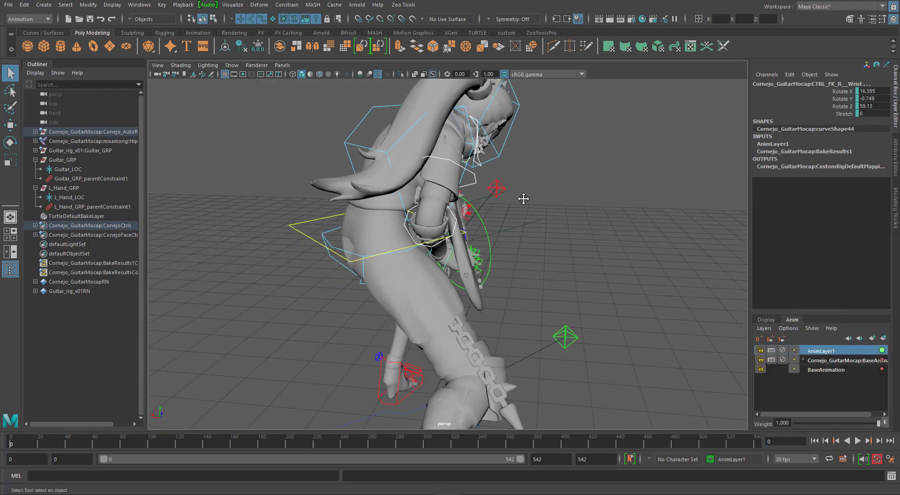
{"action": "left_click_drag", "start_coordinate": [522, 197], "coordinate": [403, 244], "text": "alt"}
{"action": "right_click_drag", "start_coordinate": [403, 244], "coordinate": [384, 260], "text": "alt"}
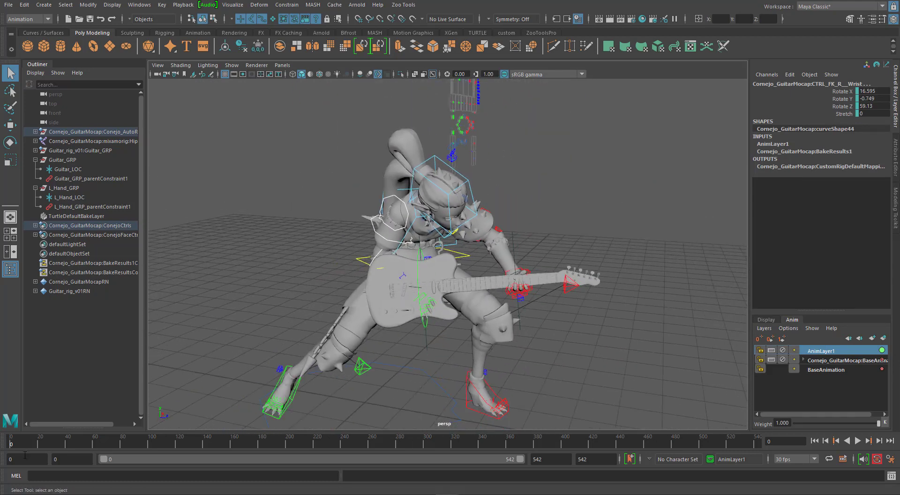
{"action": "key", "text": "alt+v"}
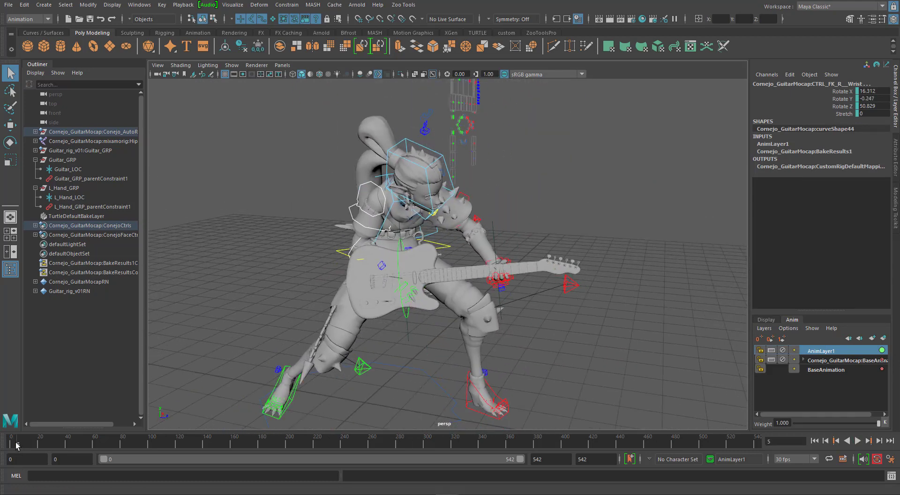
{"action": "left_click_drag", "start_coordinate": [17, 445], "coordinate": [0, 445]}
{"action": "left_click_drag", "start_coordinate": [282, 286], "coordinate": [233, 342], "text": "alt"}
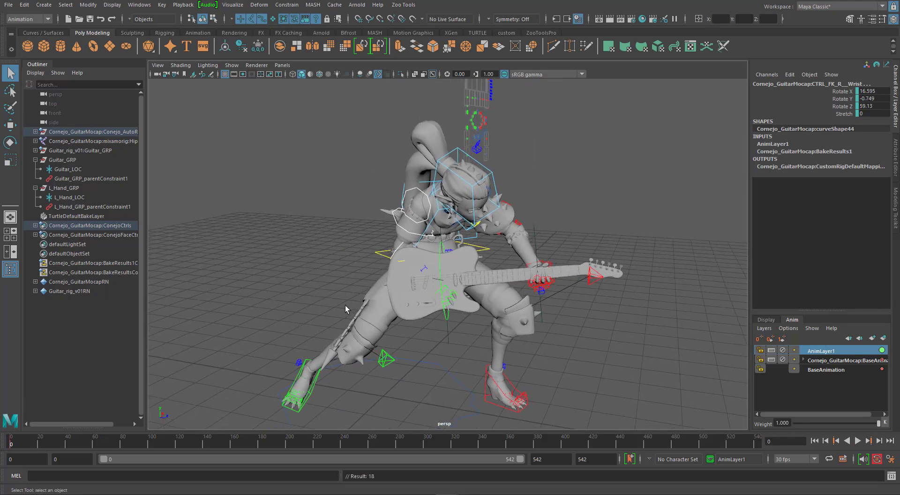
{"action": "key", "text": "alt+v"}
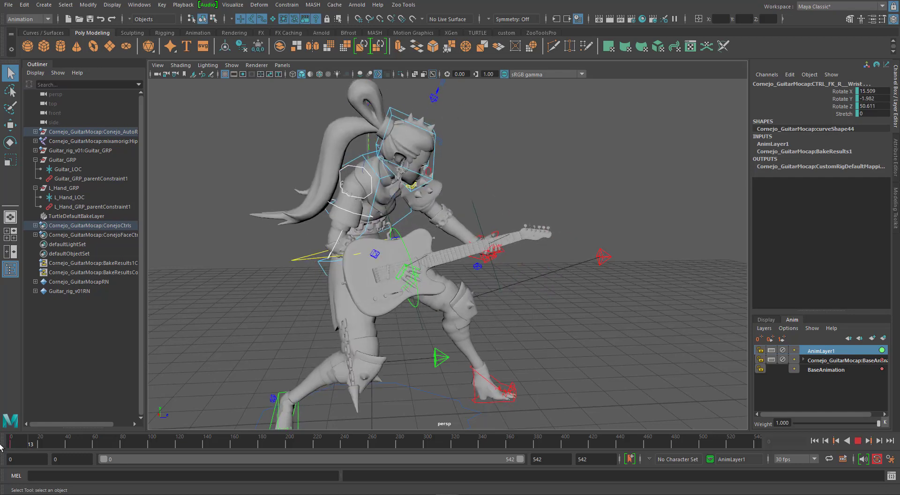
{"action": "left_click", "coordinate": [1, 446]}
Shorten the playback range to frames 0 to 24 and play that section.
{"action": "left_click_drag", "start_coordinate": [522, 457], "coordinate": [210, 455]}
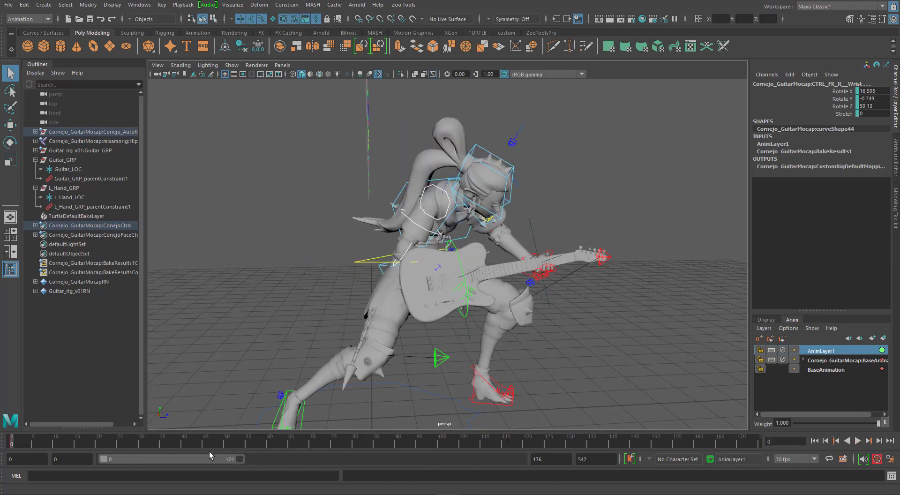
{"action": "left_click_drag", "start_coordinate": [95, 460], "coordinate": [103, 463]}
{"action": "key", "text": "alt+v"}
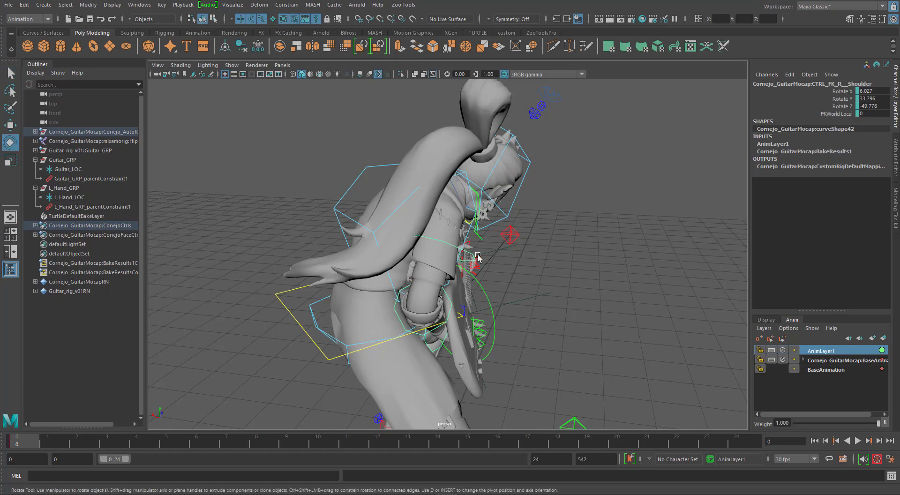
Rotate the right FK shoulder control at frame 0 to about 27.6, 35.0, -6.8, bringing the arm in front of the guitar.
{"action": "left_click_drag", "start_coordinate": [478, 257], "coordinate": [355, 238]}
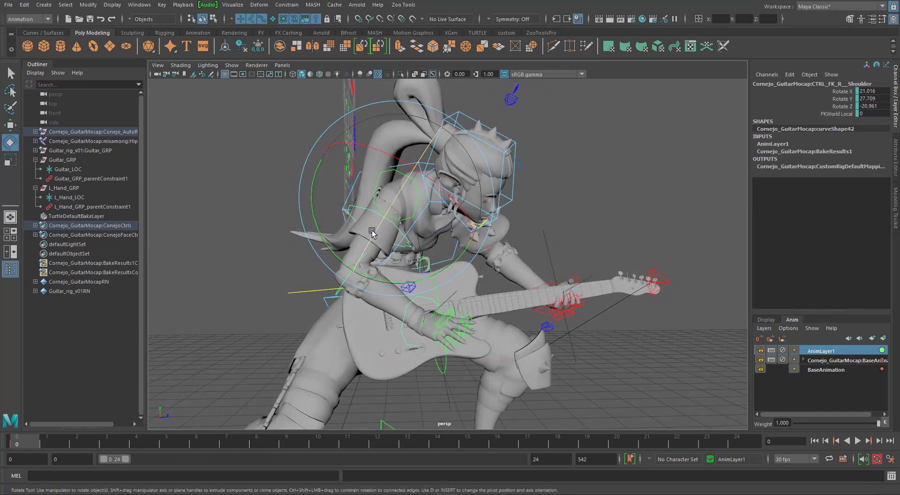
{"action": "left_click_drag", "start_coordinate": [428, 256], "coordinate": [384, 276]}
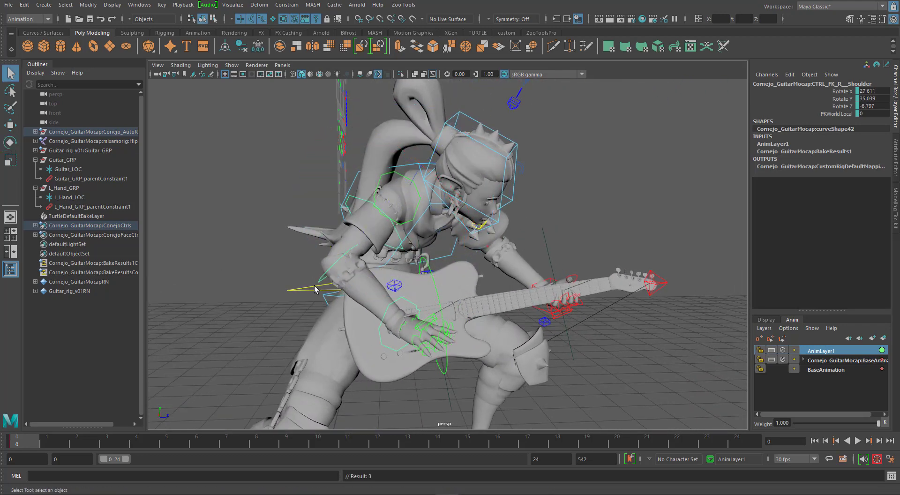
{"action": "left_click_drag", "start_coordinate": [374, 336], "coordinate": [407, 293]}
{"action": "key", "text": "q"}
Rotate the right FK elbow control at frame 0 to bring the hand over the guitar strings, and play the range to check it.
{"action": "left_click", "coordinate": [406, 290]}
{"action": "left_click_drag", "start_coordinate": [502, 281], "coordinate": [406, 329], "text": "alt"}
{"action": "key", "text": "e"}
{"action": "left_click_drag", "start_coordinate": [372, 361], "coordinate": [427, 369]}
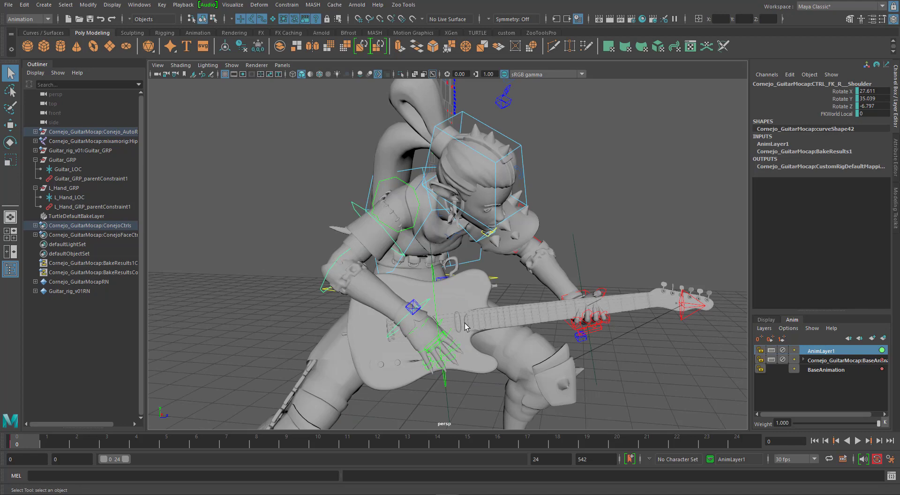
{"action": "left_click_drag", "start_coordinate": [464, 249], "coordinate": [423, 257], "text": "alt"}
{"action": "key", "text": "e"}
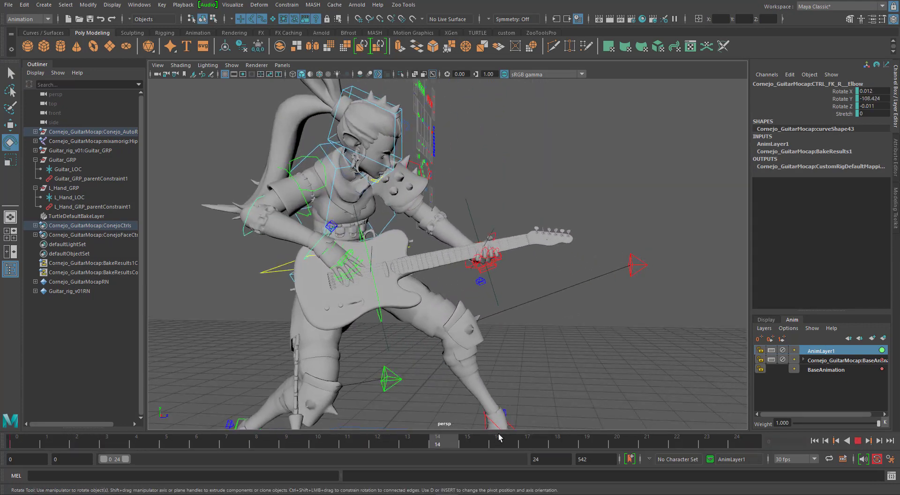
{"action": "key", "text": "Escape"}
Adjust the right FK shoulder rotation at frame 24 to 16.092, 38.706, -6.489, undoing the last try.
{"action": "left_click_drag", "start_coordinate": [315, 274], "coordinate": [453, 235], "text": "alt"}
{"action": "left_click_drag", "start_coordinate": [538, 208], "coordinate": [526, 248], "text": "alt"}
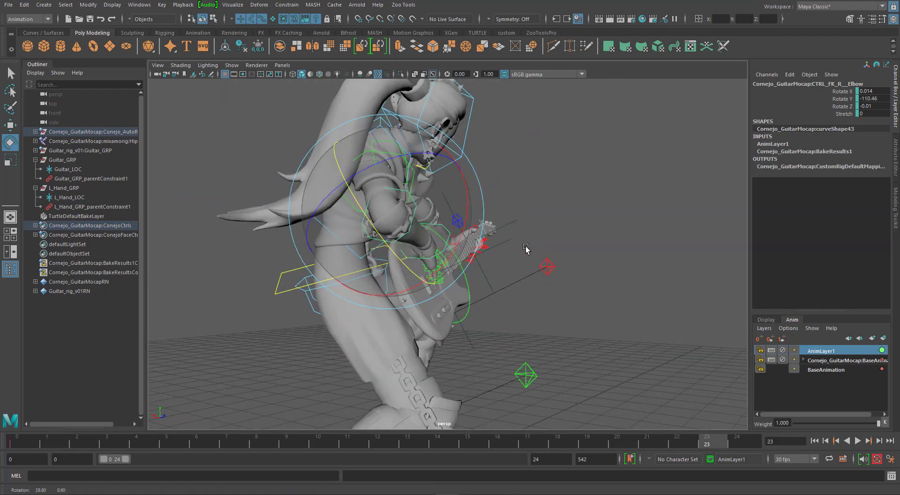
{"action": "left_click_drag", "start_coordinate": [717, 444], "coordinate": [734, 444]}
{"action": "key", "text": "q"}
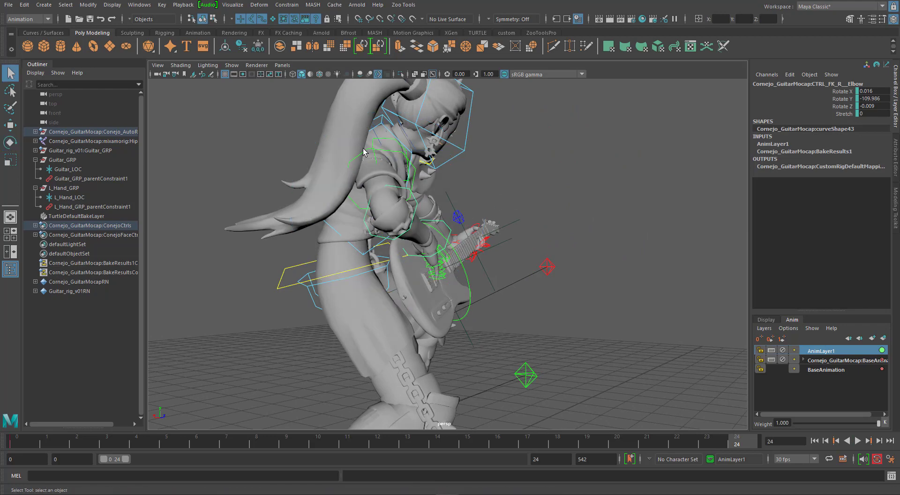
{"action": "left_click", "coordinate": [414, 153]}
{"action": "key", "text": "e"}
{"action": "left_click", "coordinate": [387, 85]}
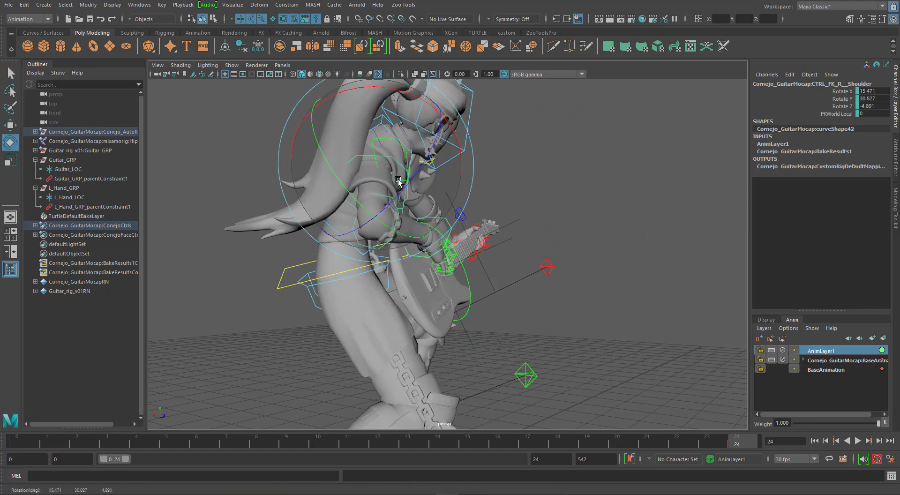
{"action": "key", "text": "ctrl+z"}
{"action": "left_click_drag", "start_coordinate": [397, 181], "coordinate": [441, 243], "text": "alt"}
{"action": "key", "text": "q"}
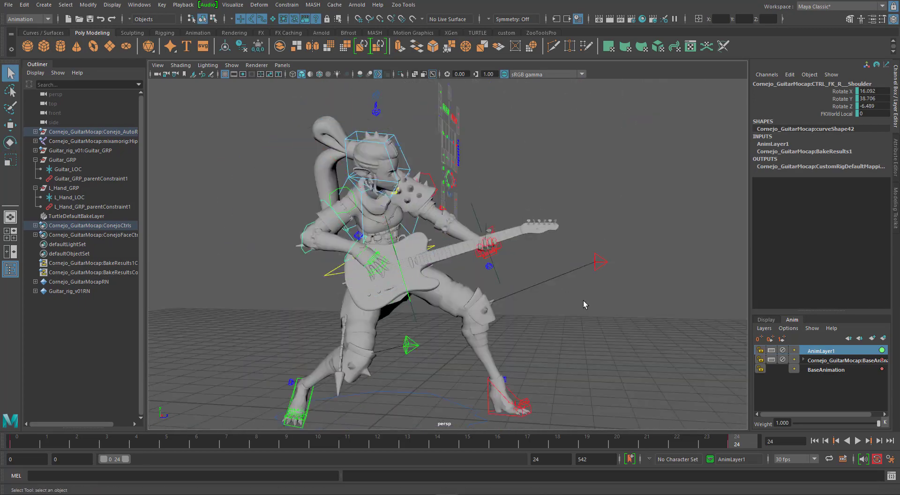
Select the guitar locator, extend the playback range to frame 87, and key the locator at frame 0.
{"action": "right_click_drag", "start_coordinate": [583, 303], "coordinate": [505, 316], "text": "alt"}
{"action": "left_click_drag", "start_coordinate": [421, 320], "coordinate": [441, 309], "text": "alt"}
{"action": "right_click_drag", "start_coordinate": [473, 300], "coordinate": [494, 270], "text": "alt"}
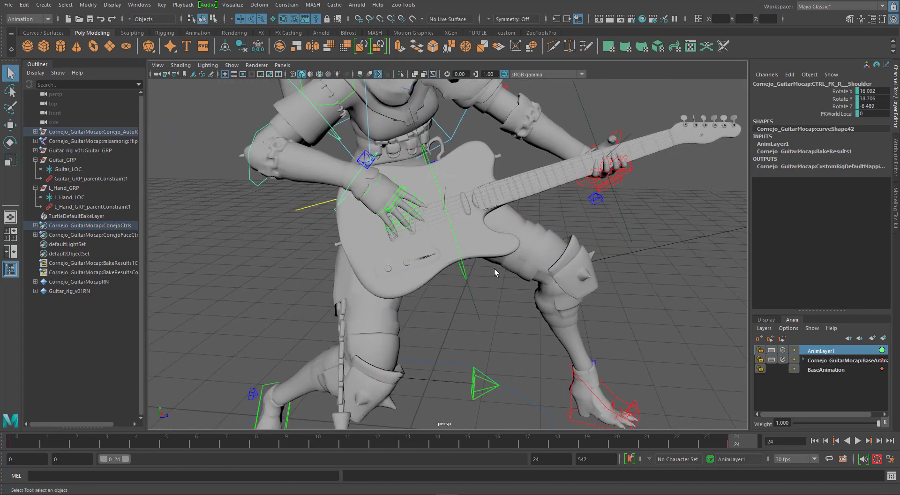
{"action": "left_click", "coordinate": [475, 307]}
{"action": "right_click_drag", "start_coordinate": [564, 325], "coordinate": [441, 327], "text": "alt"}
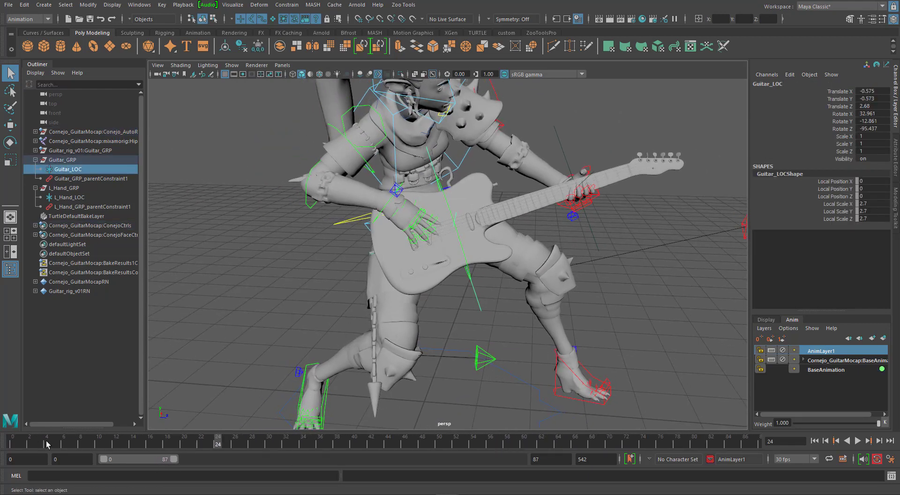
{"action": "left_click_drag", "start_coordinate": [47, 441], "coordinate": [0, 435]}
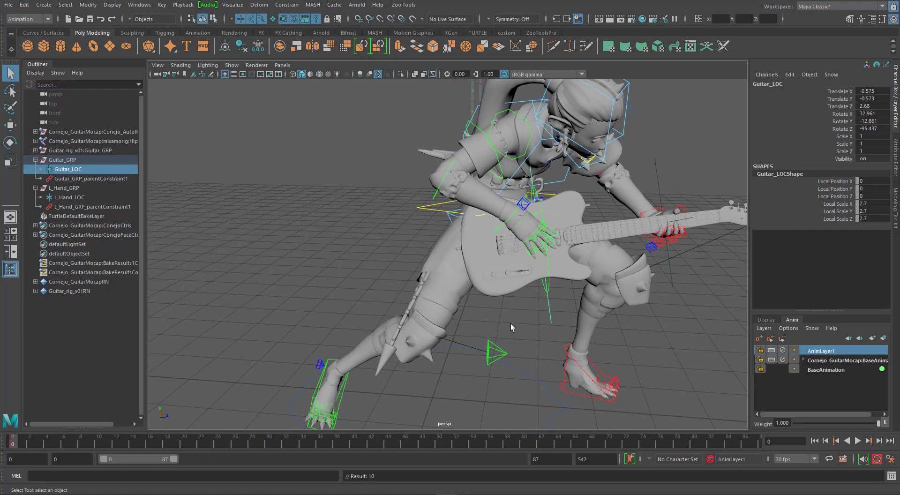
{"action": "left_click_drag", "start_coordinate": [510, 323], "coordinate": [345, 286], "text": "alt"}
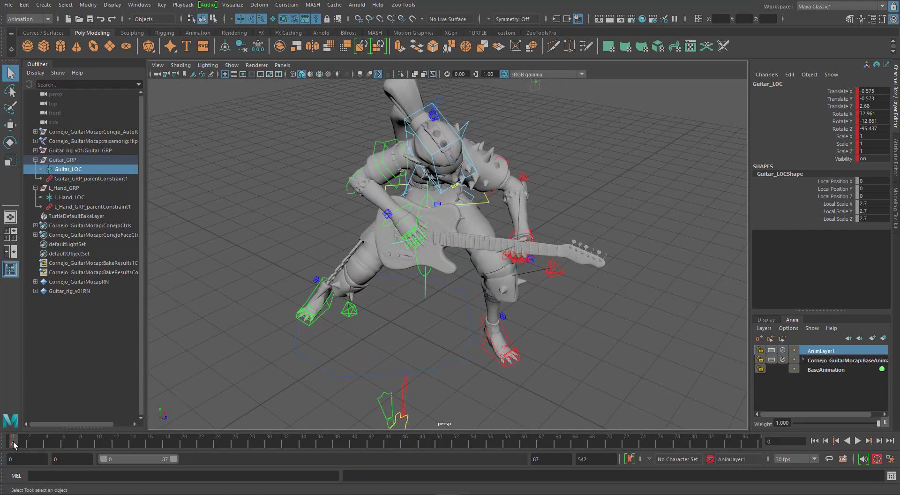
At frame 26, rotate the guitar locator to 30.221, -18.801, -85.427 and move it to -0.475, -0.619, 2.523.
{"action": "left_click_drag", "start_coordinate": [36, 448], "coordinate": [235, 449]}
{"action": "left_click_drag", "start_coordinate": [376, 358], "coordinate": [413, 288], "text": "alt"}
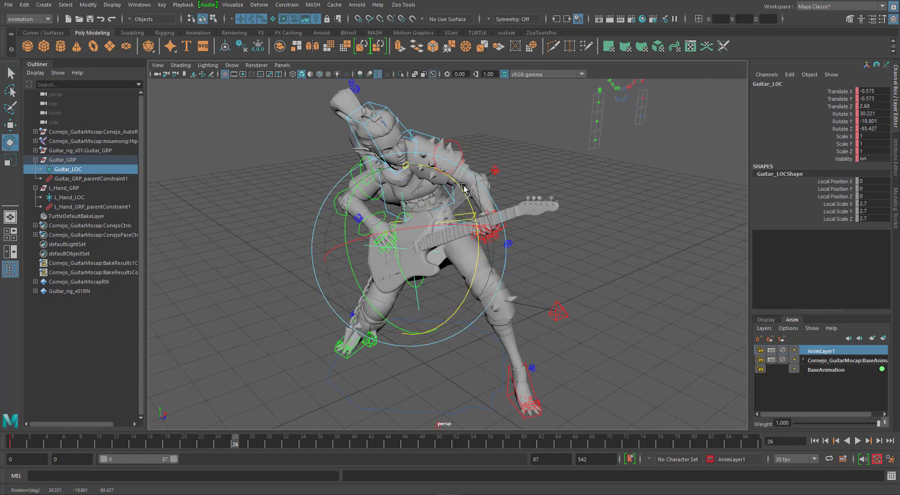
{"action": "left_click_drag", "start_coordinate": [428, 274], "coordinate": [586, 254], "text": "alt"}
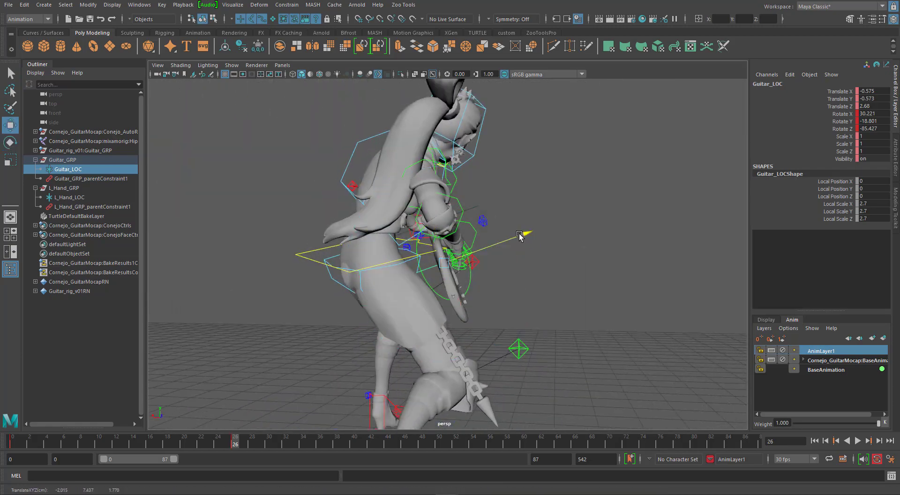
{"action": "left_click_drag", "start_coordinate": [564, 267], "coordinate": [470, 258], "text": "alt"}
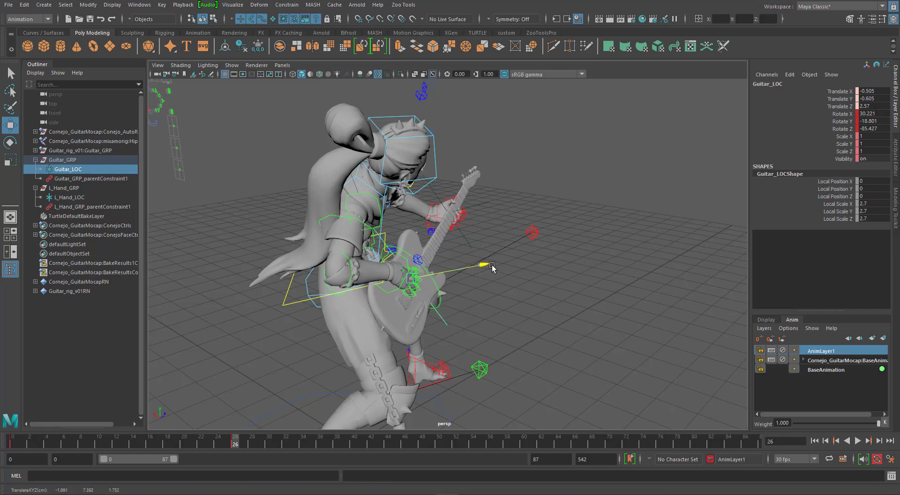
{"action": "left_click_drag", "start_coordinate": [574, 294], "coordinate": [442, 291], "text": "alt"}
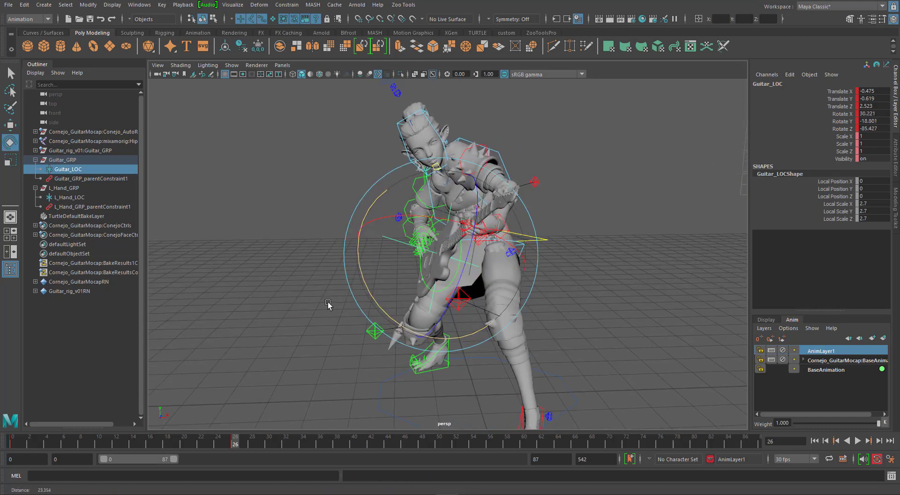
Try rotating the left-hand locator at frame 26 to adjust the hand on the guitar neck.
{"action": "scroll", "coordinate": [328, 304], "scroll_direction": "up", "scroll_amount": 4}
{"action": "middle_click_drag", "start_coordinate": [375, 302], "coordinate": [325, 324], "text": "alt"}
{"action": "left_click_drag", "start_coordinate": [356, 323], "coordinate": [454, 323], "text": "alt"}
{"action": "key", "text": "q"}
{"action": "left_click_drag", "start_coordinate": [535, 290], "coordinate": [363, 277], "text": "alt"}
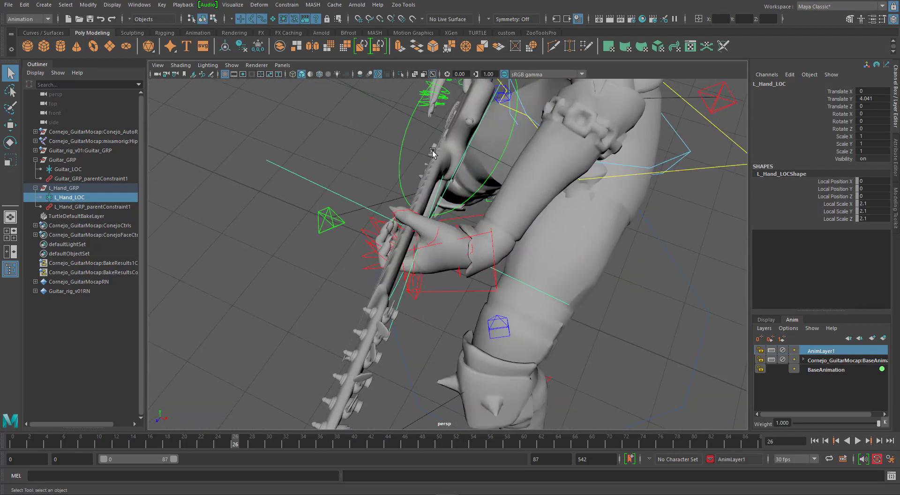
{"action": "key", "text": "e"}
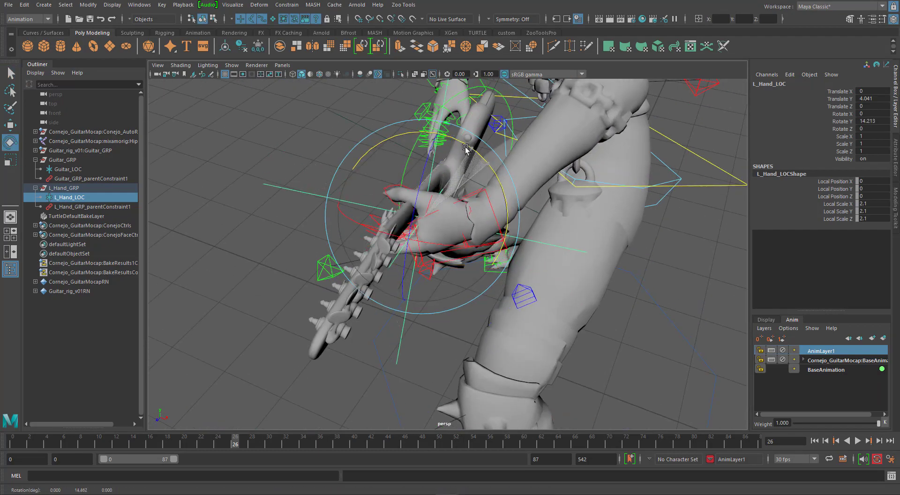
{"action": "left_click_drag", "start_coordinate": [460, 144], "coordinate": [464, 147]}
{"action": "left_click_drag", "start_coordinate": [385, 256], "coordinate": [526, 241], "text": "alt"}
{"action": "key", "text": "w"}
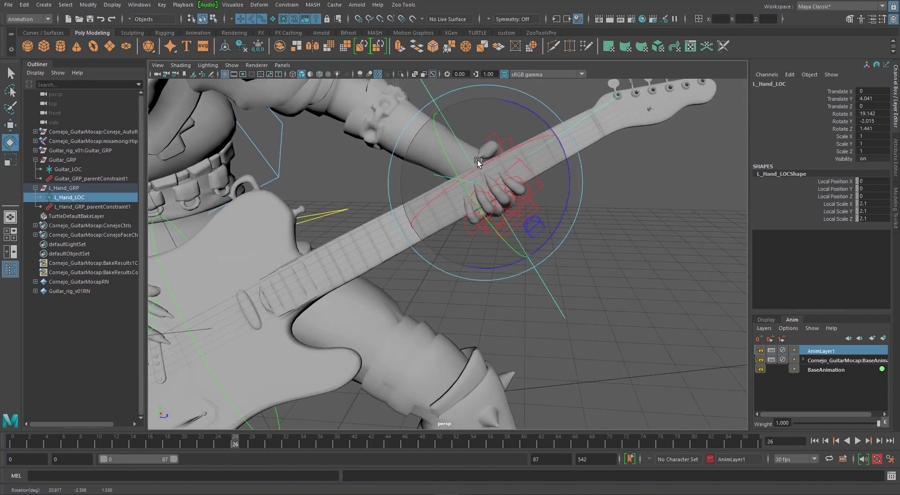
{"action": "key", "text": "w"}
{"action": "left_click_drag", "start_coordinate": [489, 179], "coordinate": [547, 242], "text": "alt"}
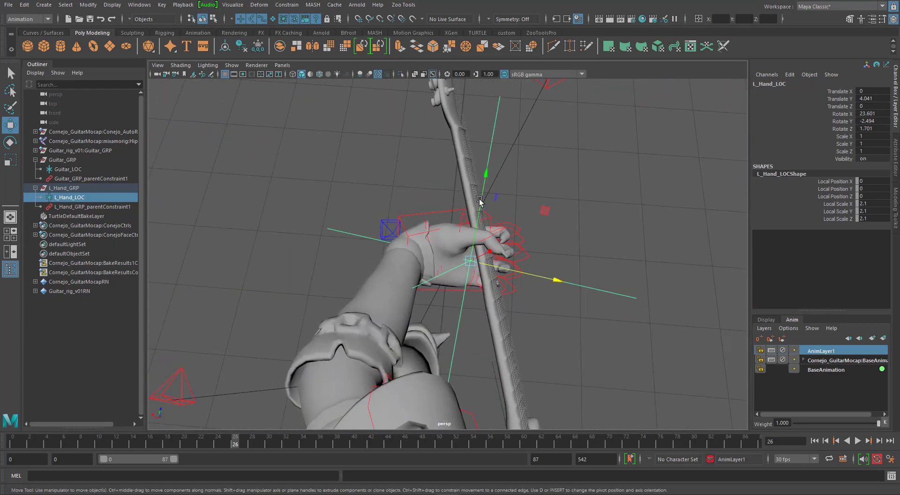
{"action": "left_click_drag", "start_coordinate": [514, 215], "coordinate": [511, 191], "text": "alt"}
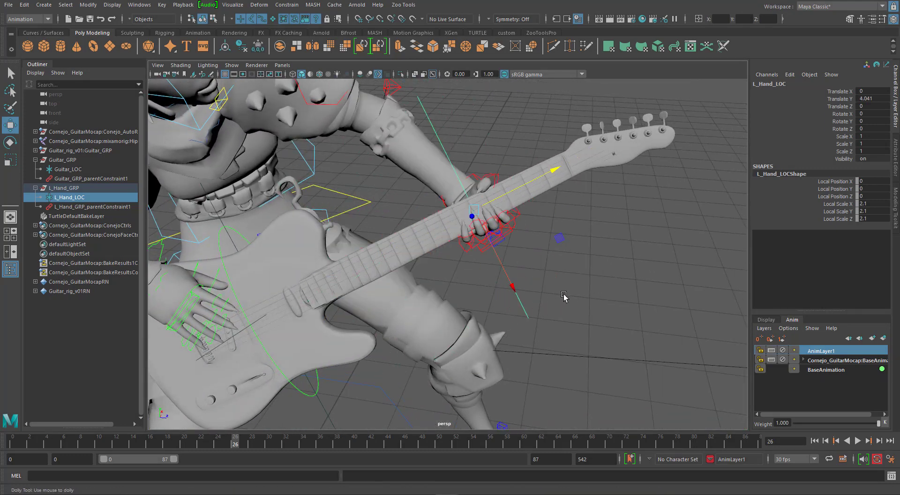
Play the full 0 to 542 frame range and examine how the hands follow the guitar.
{"action": "right_click_drag", "start_coordinate": [563, 297], "coordinate": [526, 270], "text": "alt"}
{"action": "left_click_drag", "start_coordinate": [525, 270], "coordinate": [476, 263], "text": "alt"}
{"action": "right_click_drag", "start_coordinate": [476, 263], "coordinate": [452, 262], "text": "alt"}
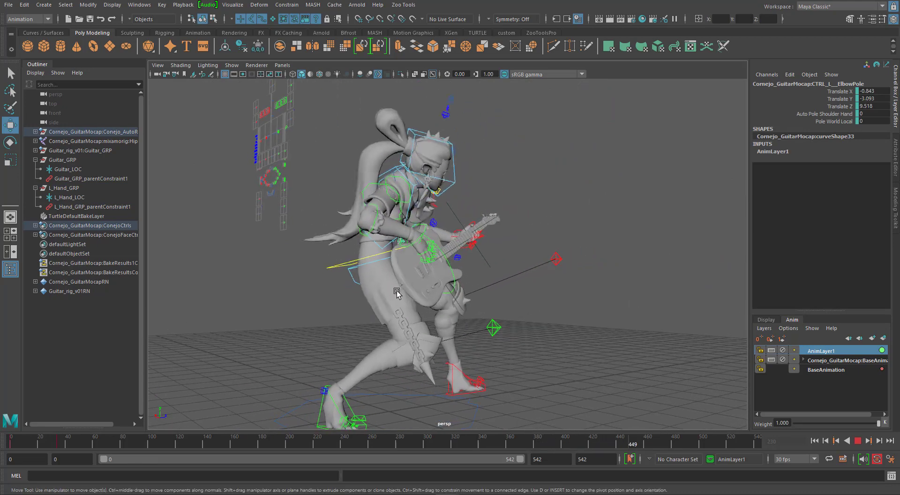
{"action": "left_click_drag", "start_coordinate": [572, 336], "coordinate": [519, 341], "text": "alt"}
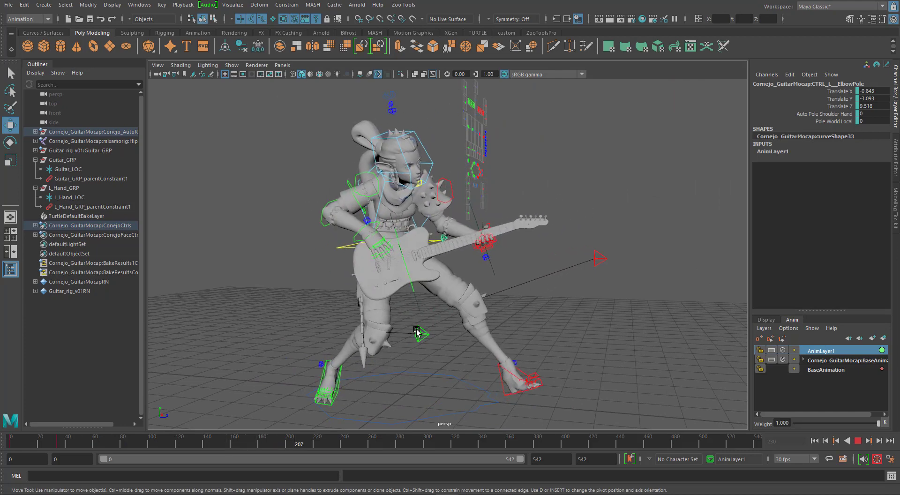
{"action": "key", "text": "q"}
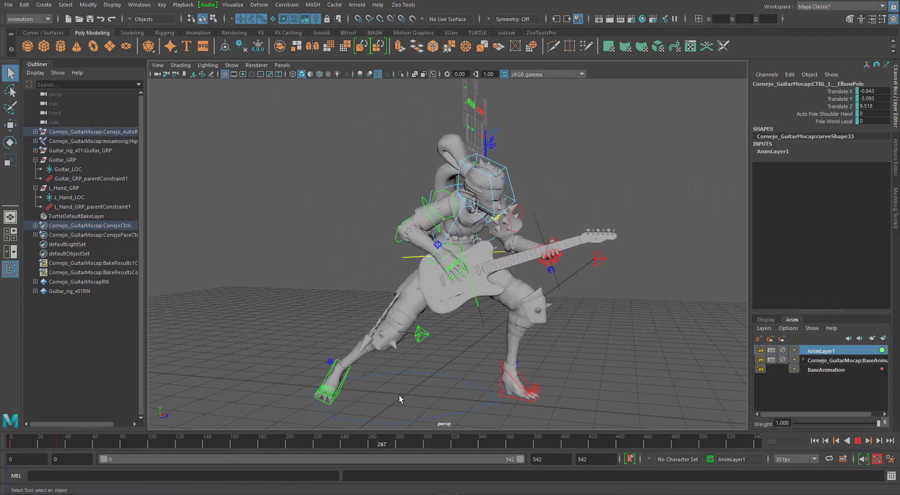
Try rotating the guitar locator at frame 282 to raise the guitar neck, and undo the rotation.
{"action": "key", "text": "Escape"}
{"action": "left_click", "coordinate": [437, 301]}
{"action": "key", "text": "e"}
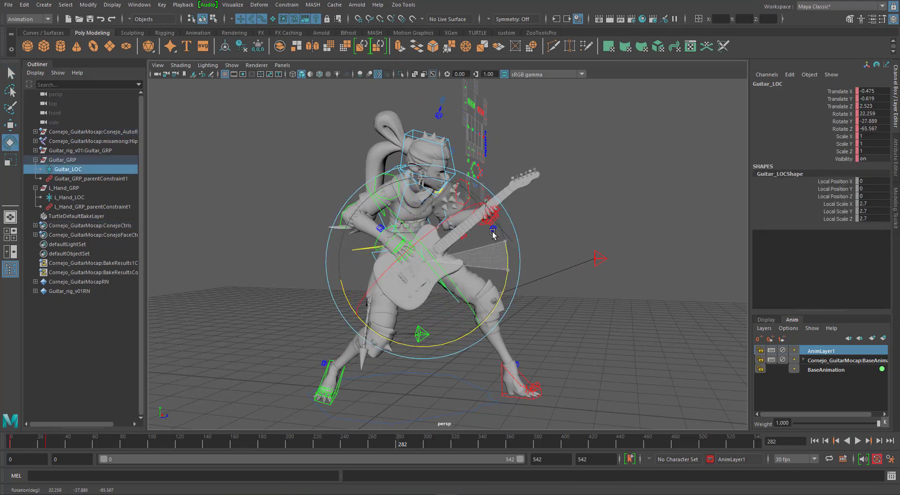
{"action": "key", "text": "ctrl+z"}
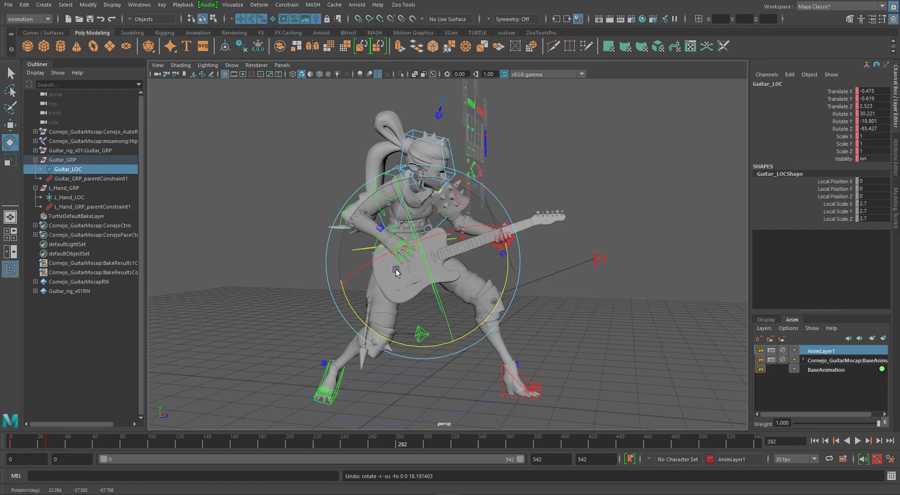
Select the left-hand locator and key all its channels at frame 242.
{"action": "left_click_drag", "start_coordinate": [549, 276], "coordinate": [512, 280], "text": "alt"}
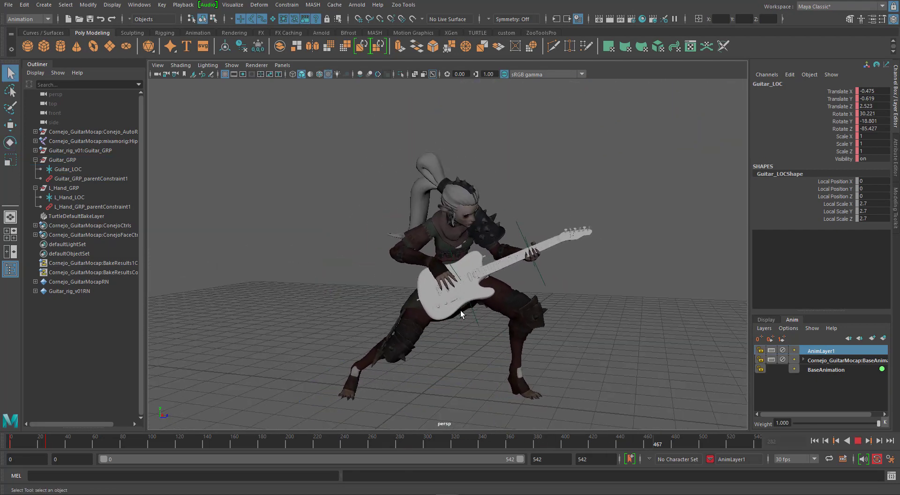
{"action": "key", "text": "alt+v"}
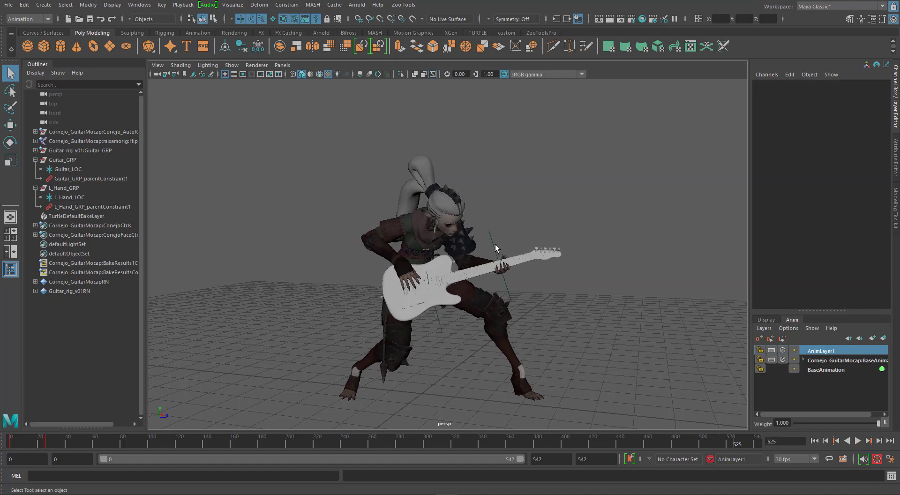
{"action": "left_click_drag", "start_coordinate": [488, 222], "coordinate": [497, 235]}
{"action": "key", "text": "alt+v"}
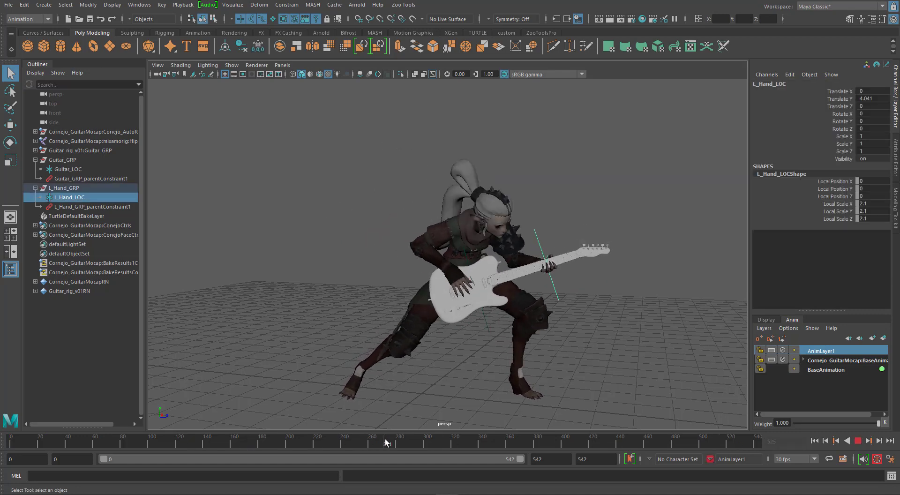
{"action": "left_click", "coordinate": [344, 446]}
{"action": "key", "text": "s"}
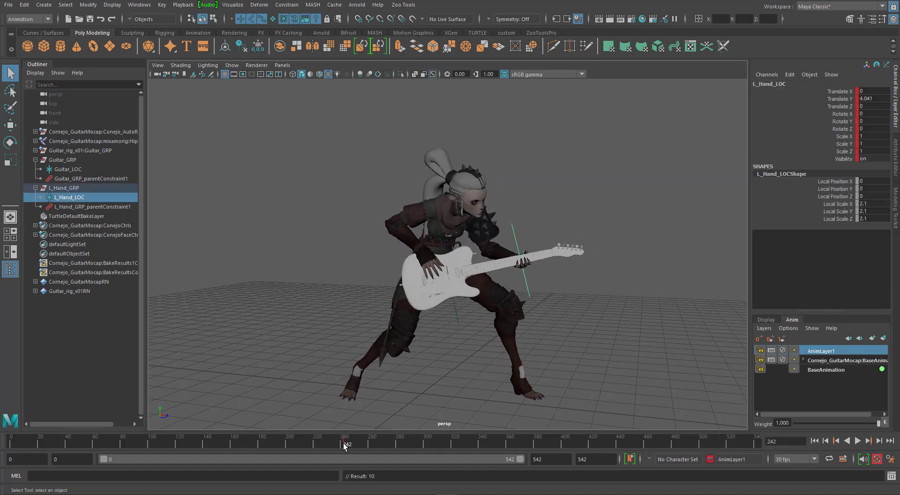
Move the left-hand locator along the neck to Translate Y 2.884 at frame 248, and key that position again shortly before frame 289.
{"action": "key", "text": "alt+v"}
{"action": "key", "text": "alt+v"}
{"action": "key", "text": "w"}
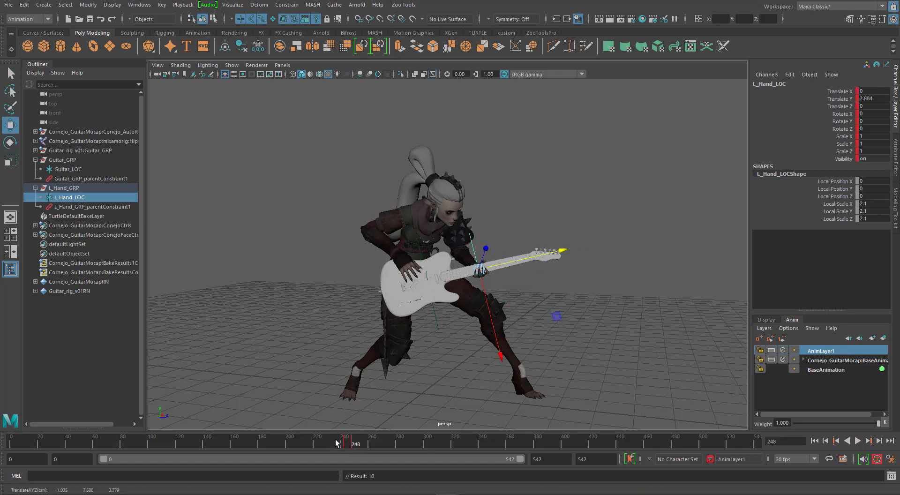
{"action": "key", "text": "alt+v"}
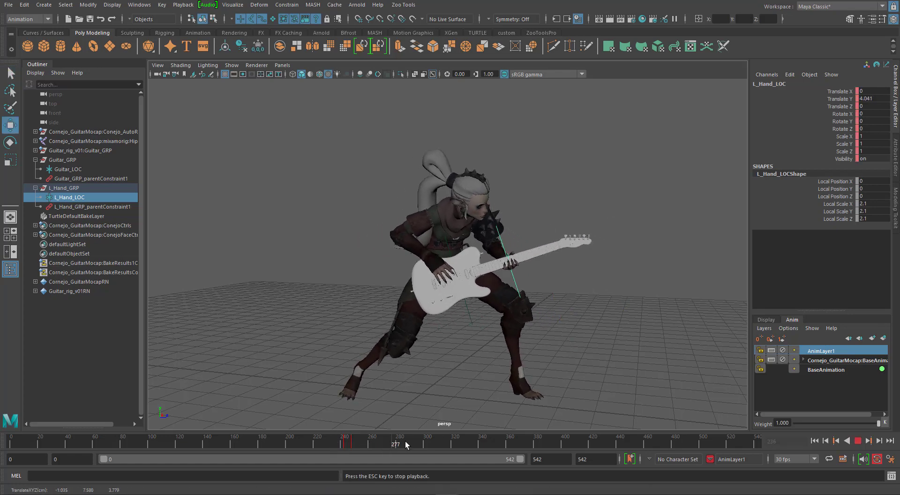
{"action": "key", "text": "alt+v"}
{"action": "key", "text": "alt+v"}
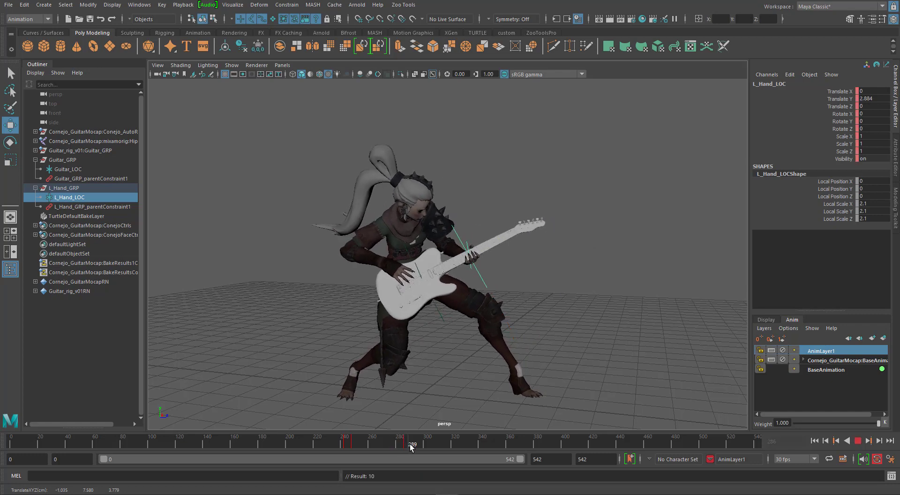
Copy the left-hand locator's key from frame 242 and paste it at frame 293.
{"action": "left_click_drag", "start_coordinate": [411, 446], "coordinate": [346, 444]}
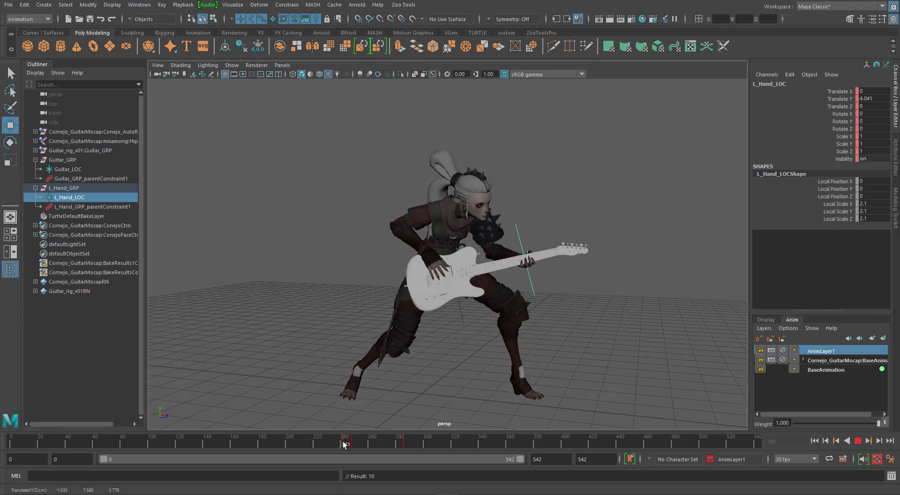
{"action": "right_click", "coordinate": [344, 444]}
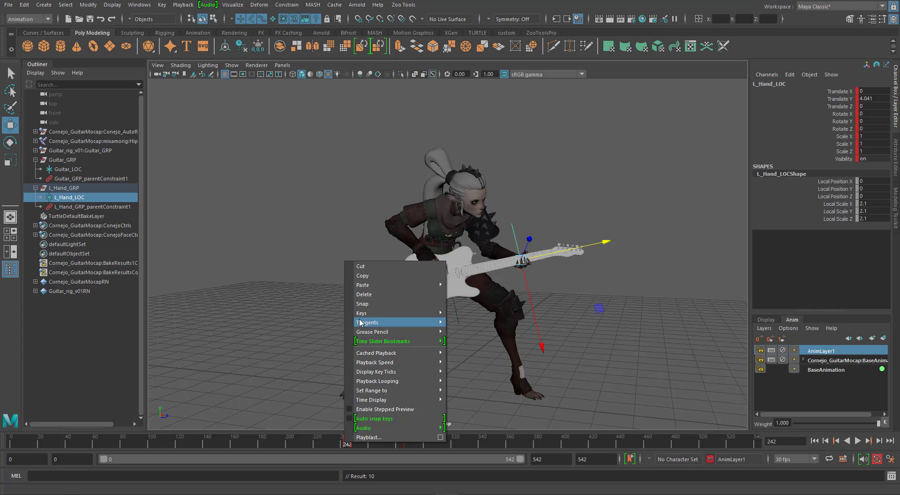
{"action": "left_click", "coordinate": [373, 275]}
{"action": "key", "text": "alt+v"}
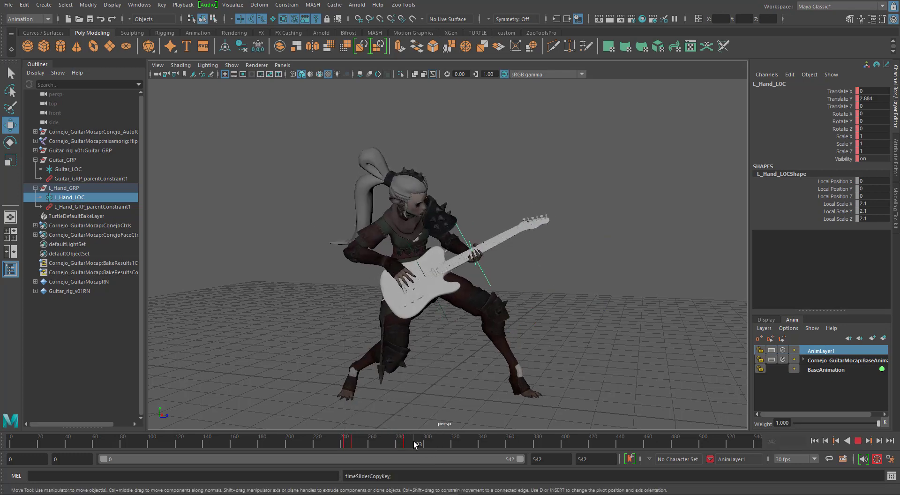
{"action": "right_click", "coordinate": [414, 445]}
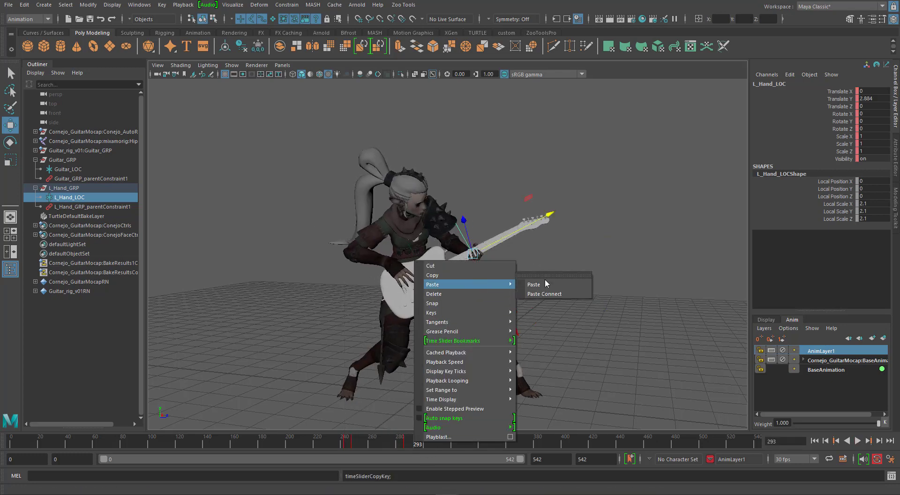
{"action": "left_click", "coordinate": [551, 283]}
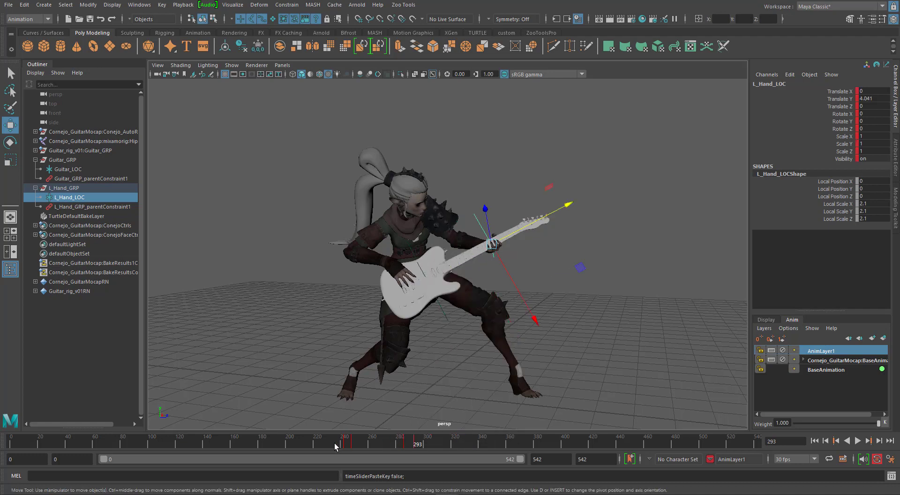
Play back the animation to check the left hand's slide along the neck, deselect the locator, and return to frame 0.
{"action": "key", "text": "alt+v"}
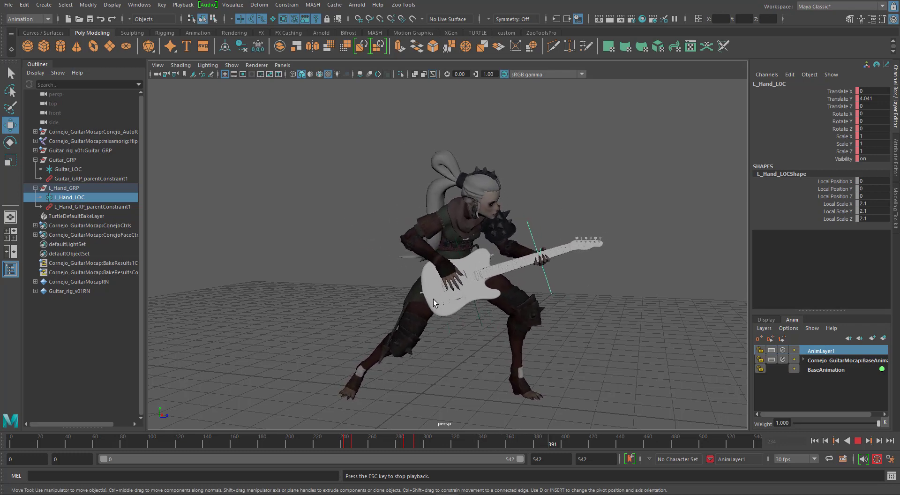
{"action": "left_click", "coordinate": [574, 190]}
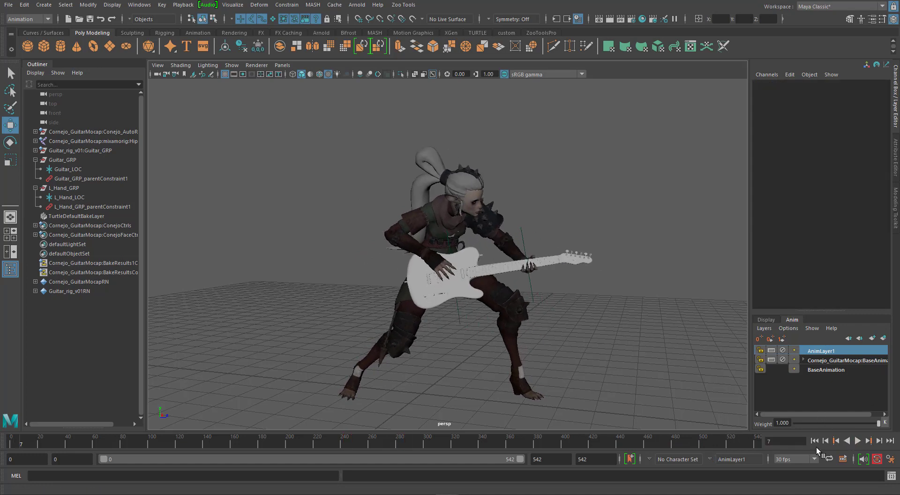
{"action": "left_click", "coordinate": [814, 441]}
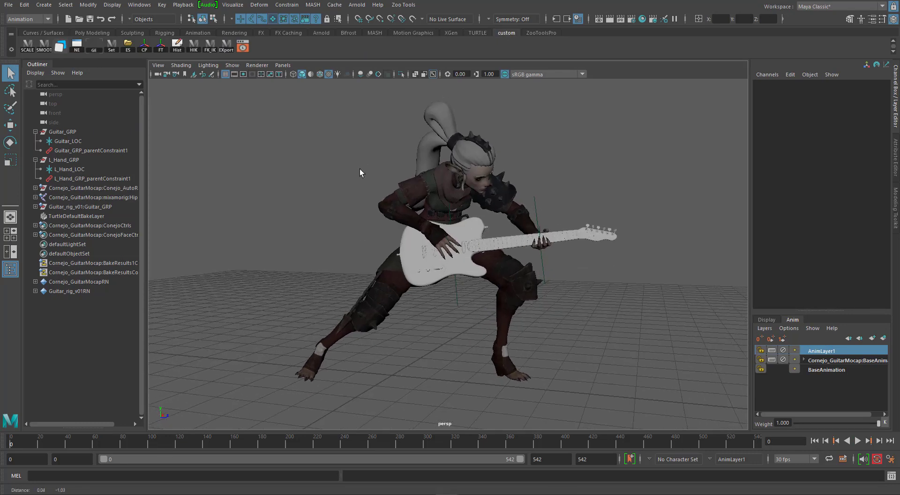
Bake Guitar_GRP, Guitar_LOC, L_Hand_GRP and L_Hand_LOC over the time slider range using the default Bake Simulation options.
{"action": "middle_click_drag", "start_coordinate": [359, 169], "coordinate": [371, 176], "text": "alt"}
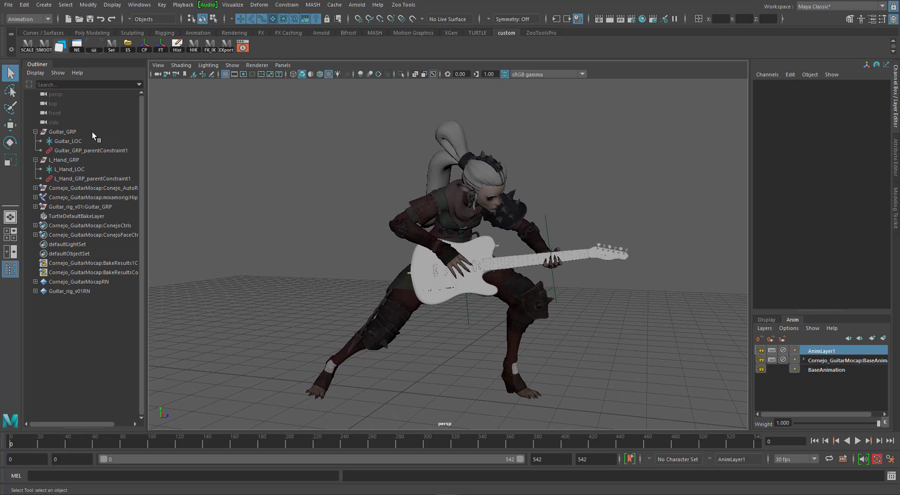
{"action": "left_click", "coordinate": [73, 133]}
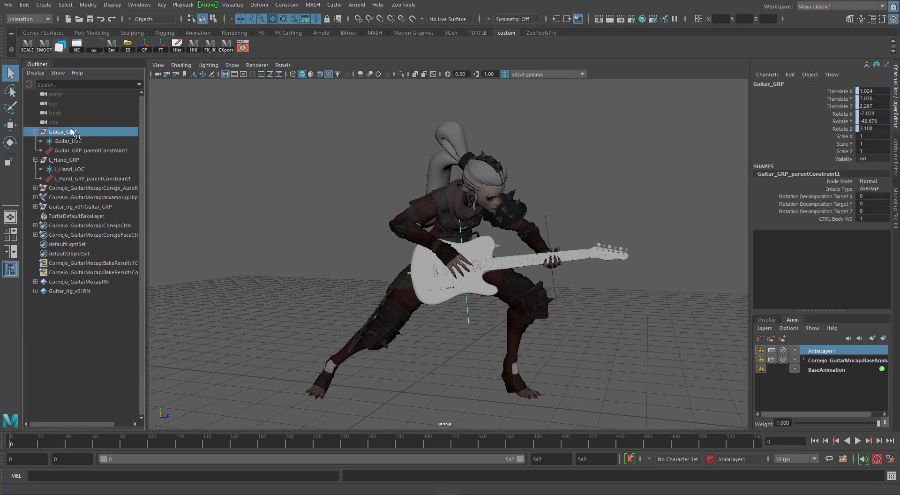
{"action": "left_click", "coordinate": [73, 159], "text": "ctrl"}
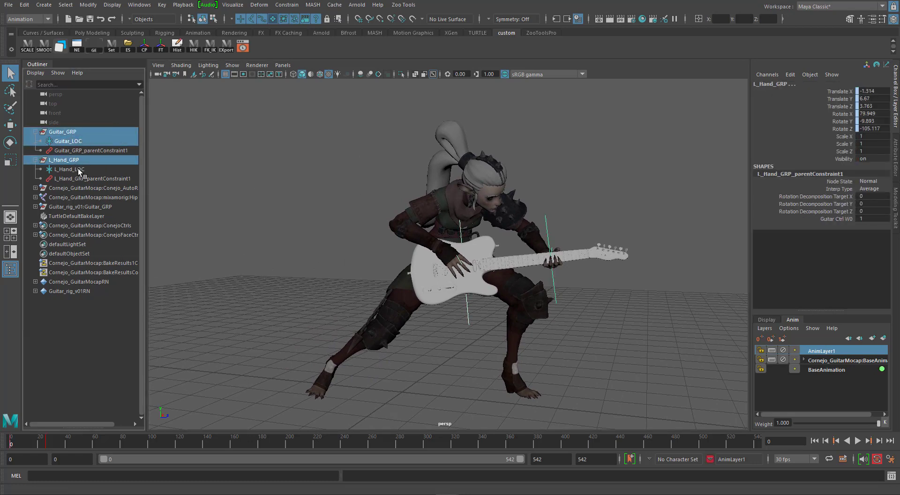
{"action": "left_click", "coordinate": [78, 168], "text": "ctrl"}
{"action": "left_click", "coordinate": [24, 5]}
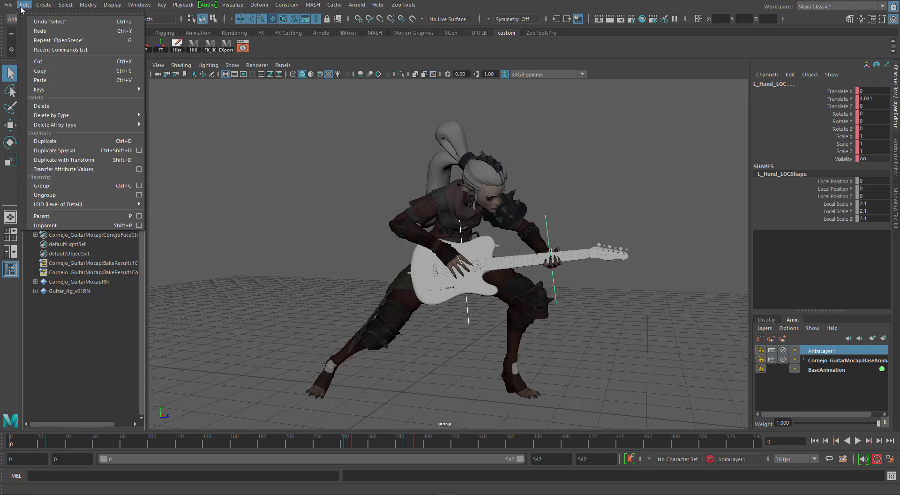
{"action": "mouse_move", "coordinate": [66, 89]}
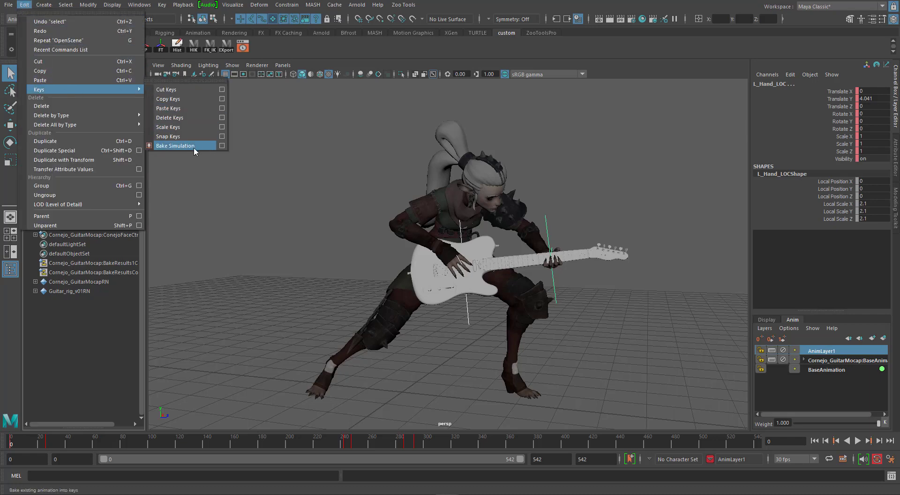
{"action": "left_click", "coordinate": [221, 146]}
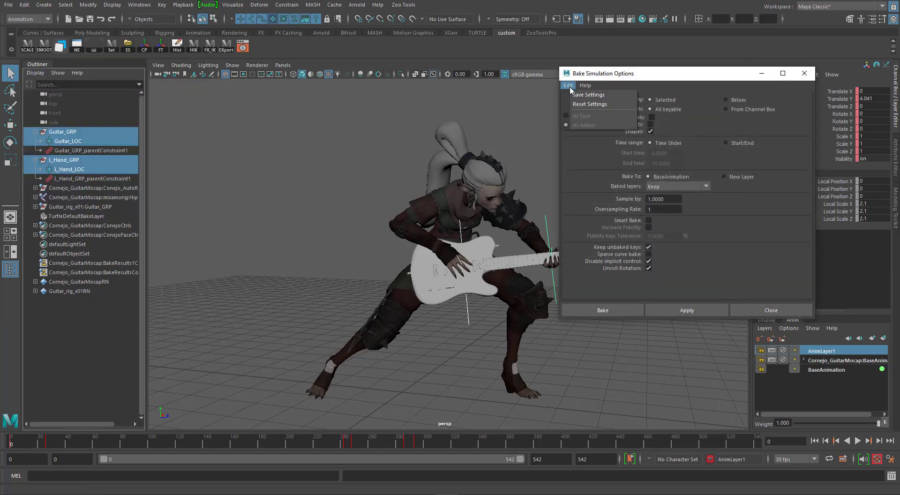
{"action": "left_click", "coordinate": [583, 104]}
{"action": "left_click", "coordinate": [602, 310]}
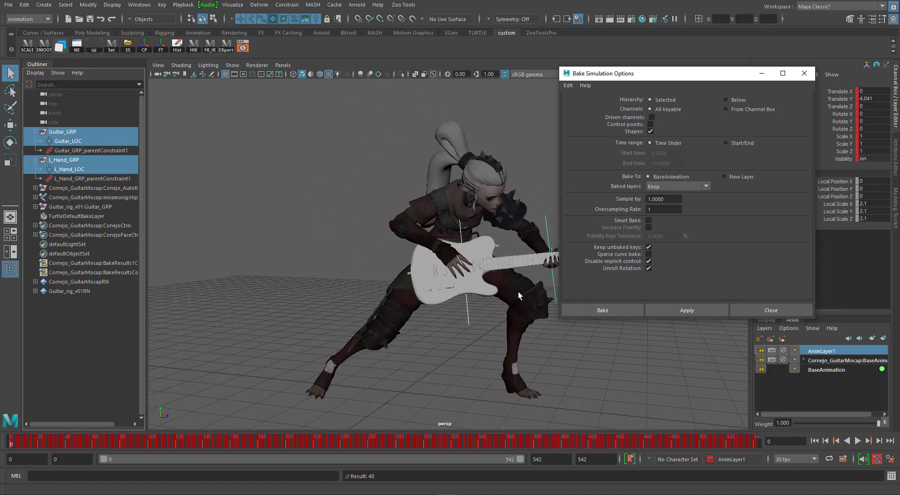
{"action": "left_click", "coordinate": [586, 134]}
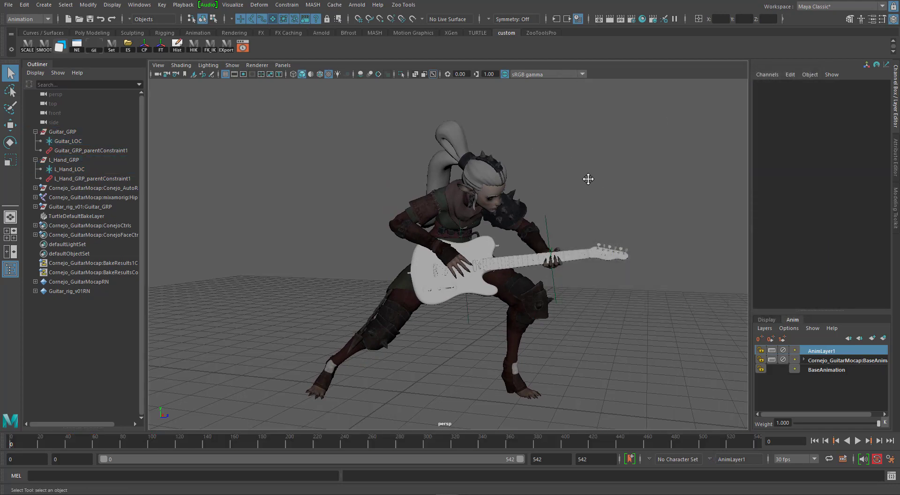
Bake the character's motion onto its custom rig with HumanIK's Bake Custom Rig.
{"action": "mouse_move", "coordinate": [587, 176]}
{"action": "left_mouse_down", "text": "alt"}
{"action": "mouse_move", "coordinate": [561, 176]}
{"action": "mouse_move", "coordinate": [569, 175]}
{"action": "left_mouse_up", "text": "alt"}
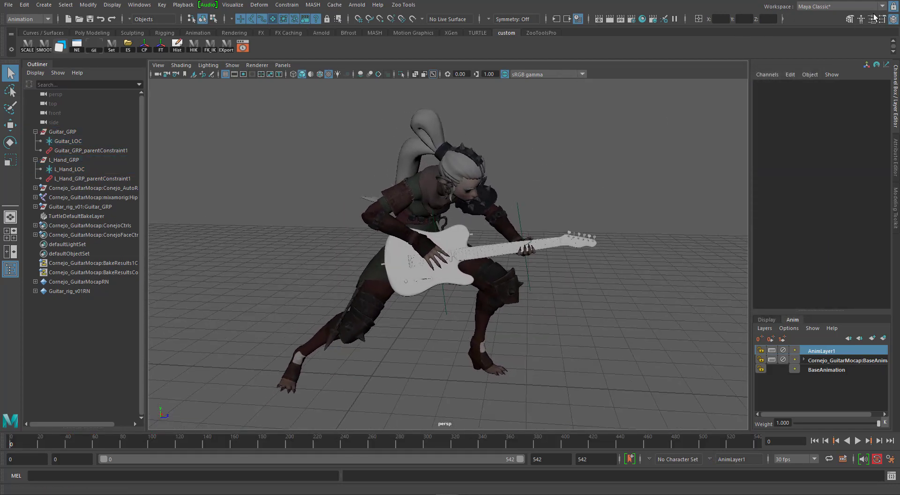
{"action": "left_click", "coordinate": [860, 20]}
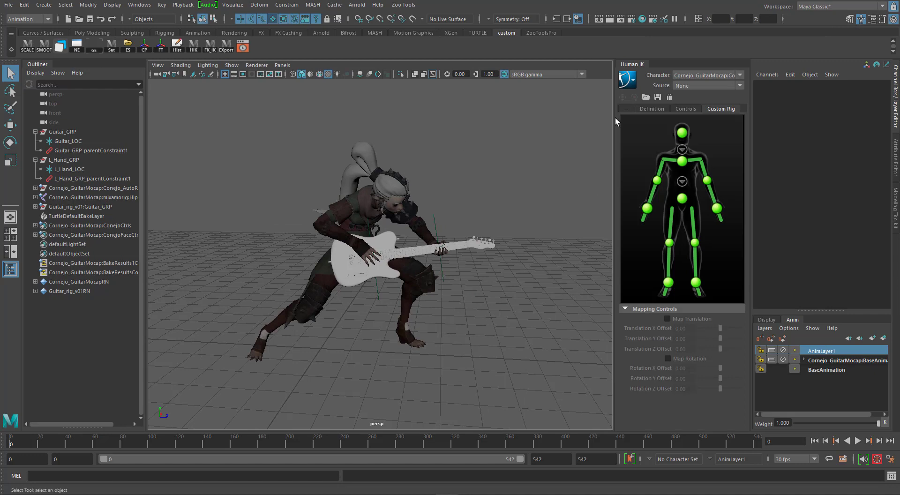
{"action": "left_click", "coordinate": [631, 81]}
{"action": "mouse_move", "coordinate": [722, 133]}
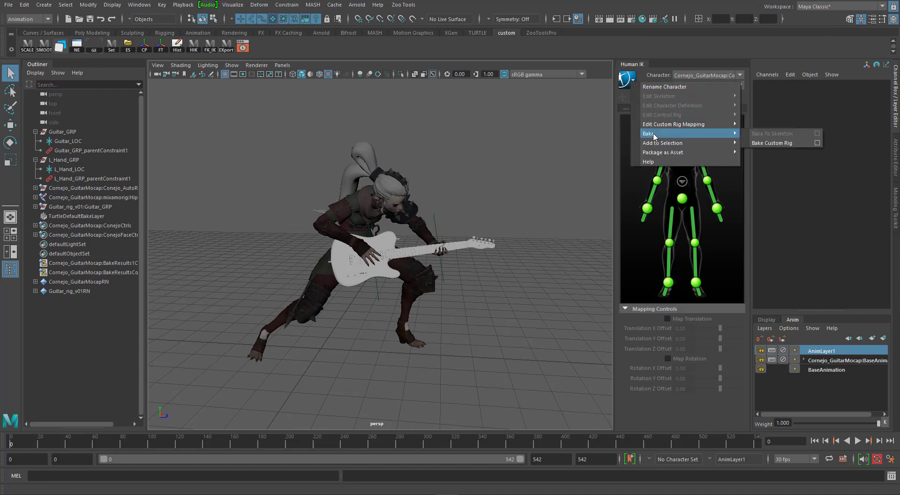
{"action": "left_click", "coordinate": [775, 143]}
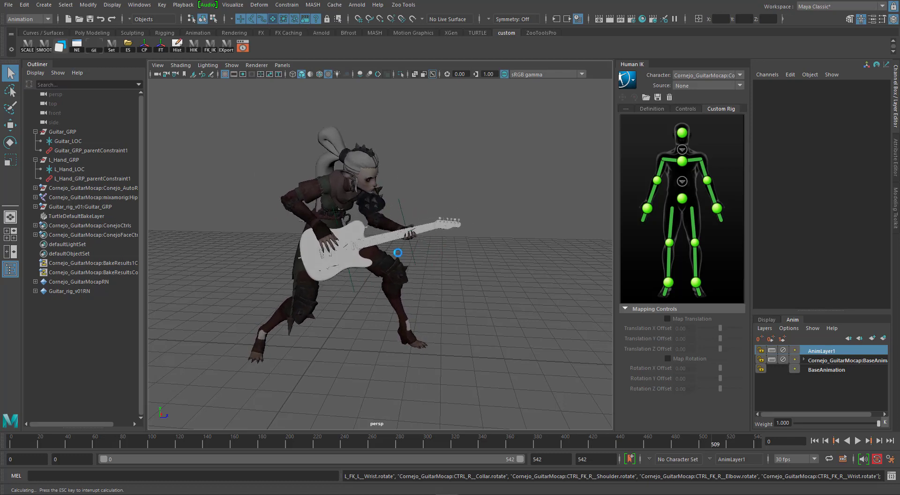
{"action": "left_click", "coordinate": [285, 181]}
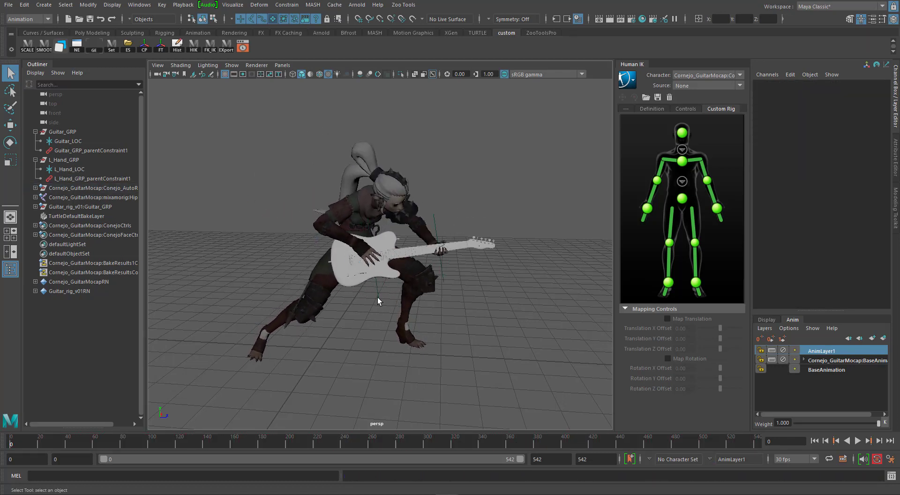
Bake the guitar rig's Guitar_jnt joint with Bake Simulation, then clear the selection.
{"action": "left_click", "coordinate": [356, 268]}
{"action": "left_click", "coordinate": [35, 206]}
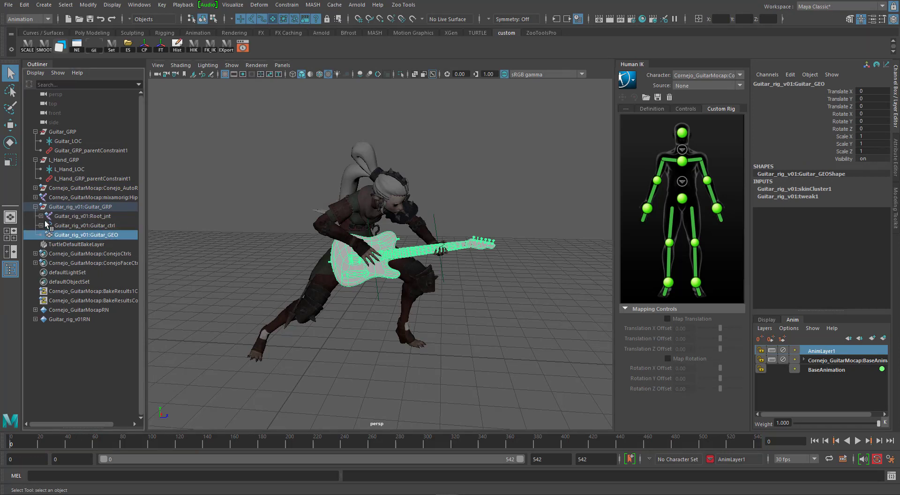
{"action": "left_click", "coordinate": [95, 225]}
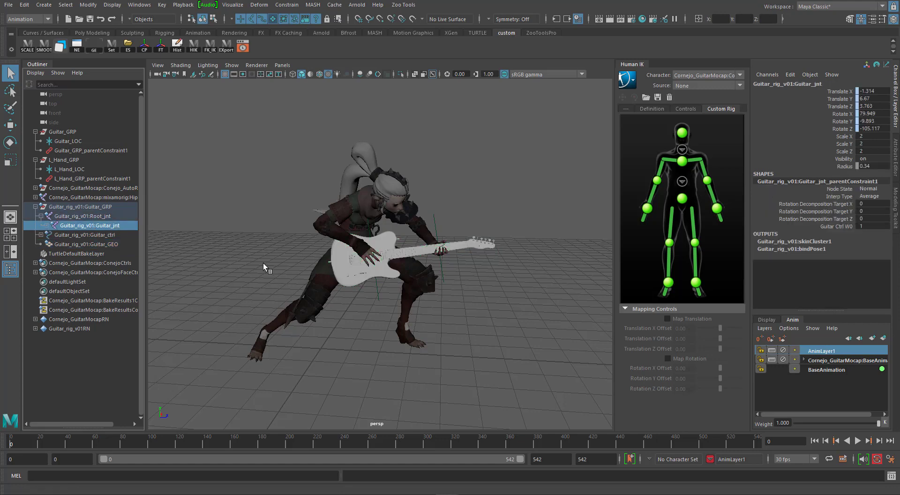
{"action": "key", "text": "f"}
{"action": "scroll", "coordinate": [482, 248], "scroll_direction": "up", "scroll_amount": 3}
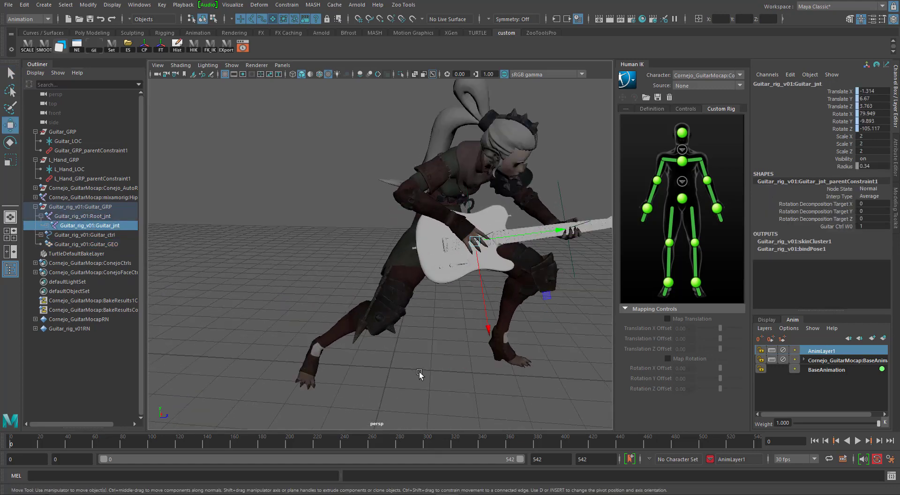
{"action": "scroll", "coordinate": [392, 371], "scroll_direction": "down", "scroll_amount": 3}
{"action": "left_click", "coordinate": [89, 216]}
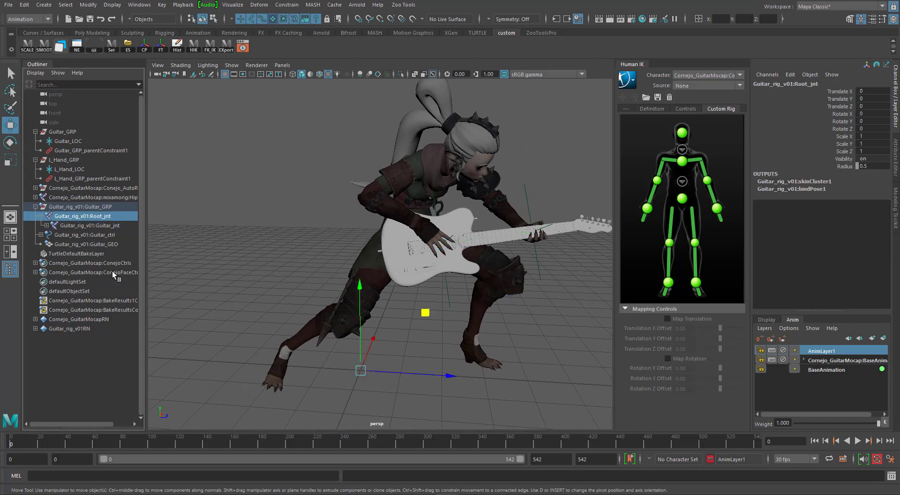
{"action": "left_click", "coordinate": [85, 207]}
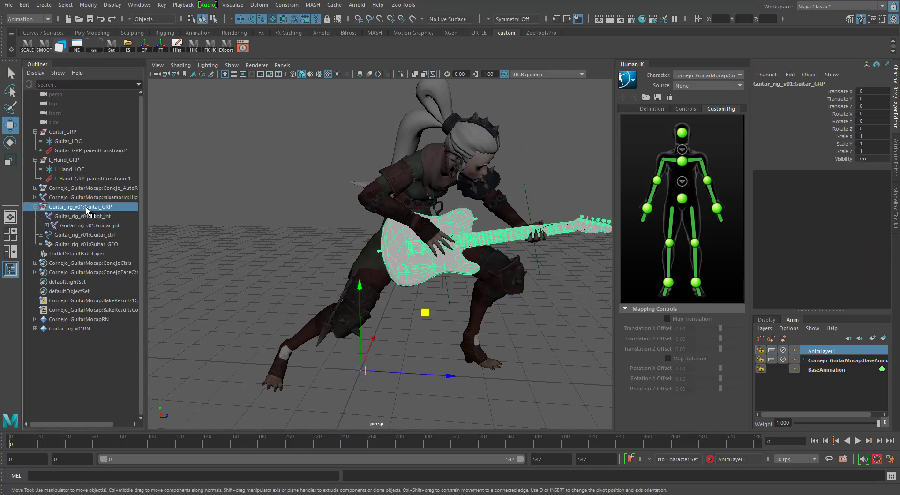
{"action": "left_click", "coordinate": [89, 226]}
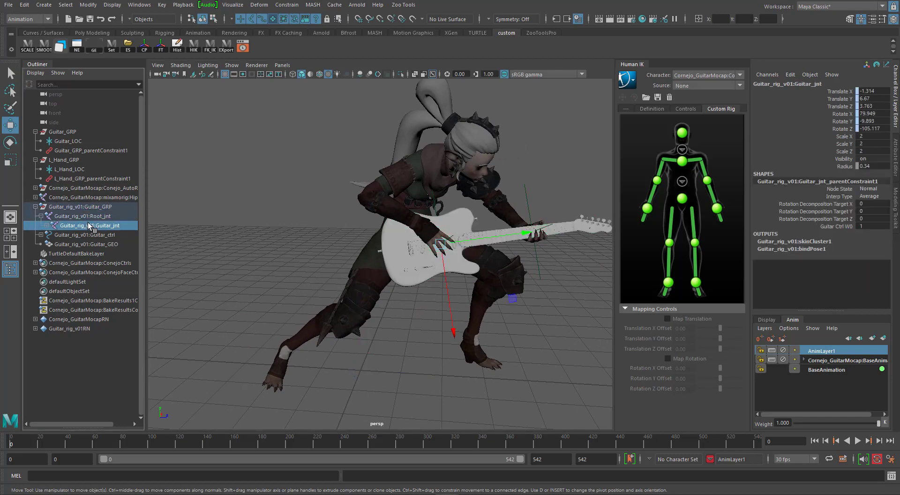
{"action": "left_click", "coordinate": [23, 6]}
{"action": "mouse_move", "coordinate": [66, 90]}
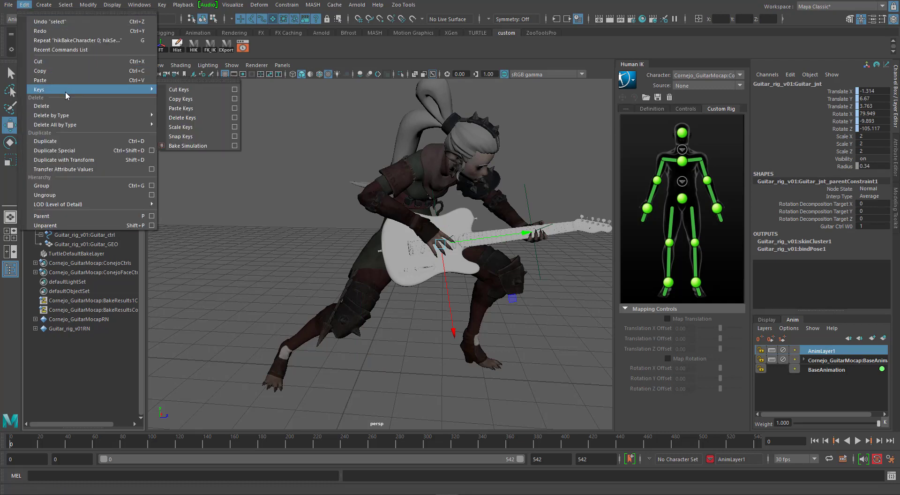
{"action": "left_click", "coordinate": [193, 146]}
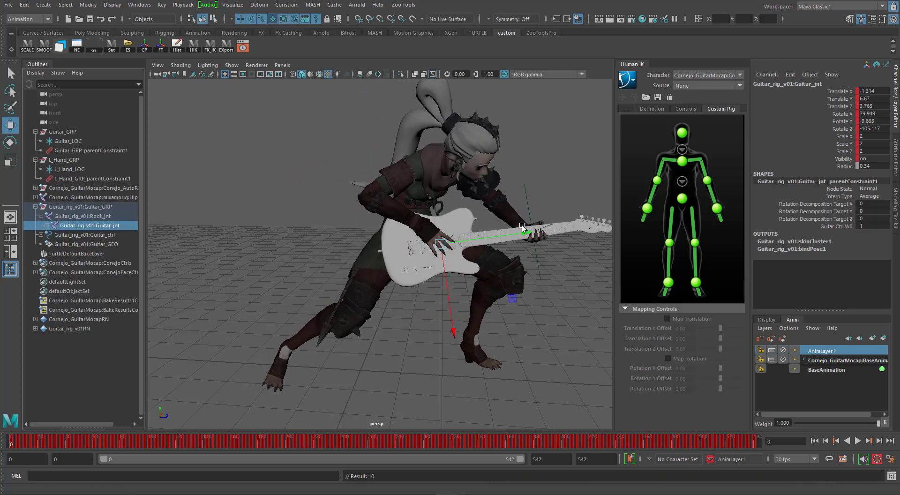
{"action": "left_click", "coordinate": [327, 207]}
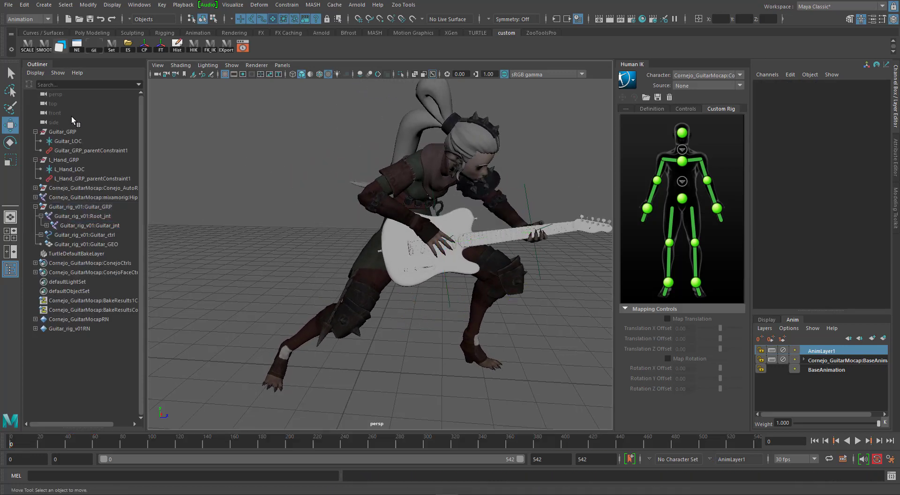
Try deleting Guitar_GRP and L_Hand_GRP, play the animation briefly to check the hand, and undo the deletion.
{"action": "left_click", "coordinate": [67, 131]}
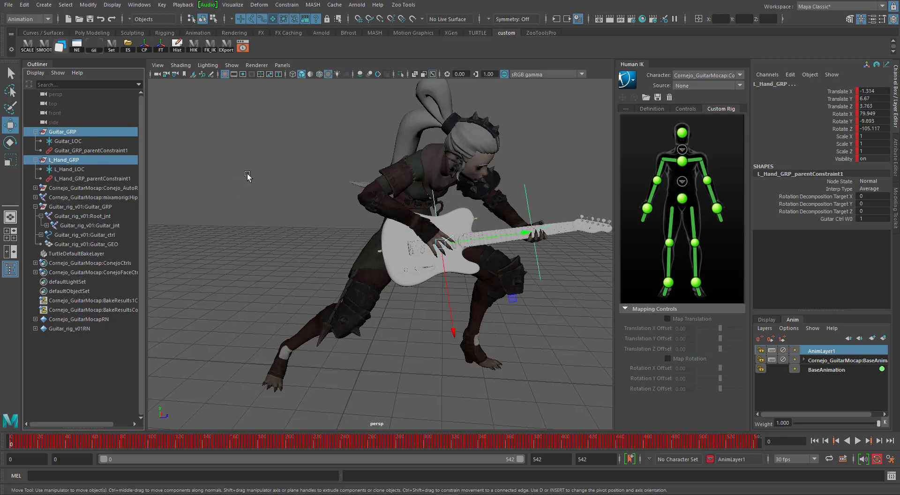
{"action": "key", "text": "Delete"}
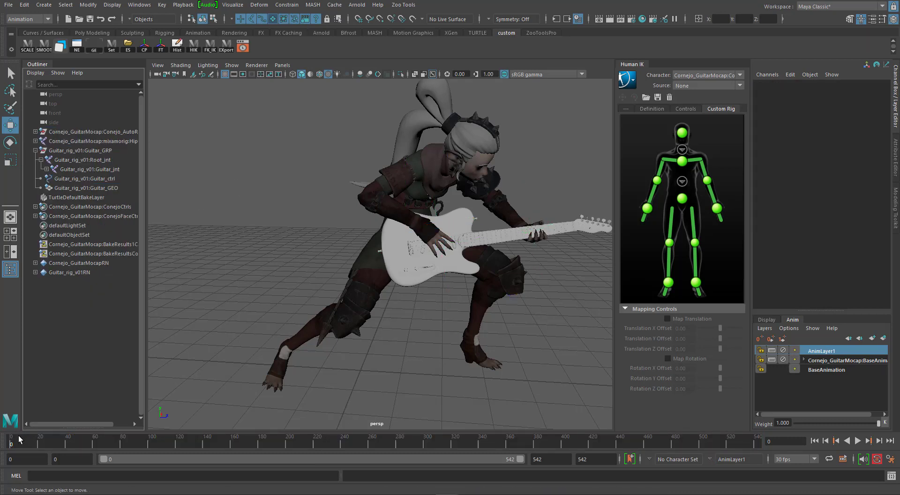
{"action": "key", "text": "alt+v"}
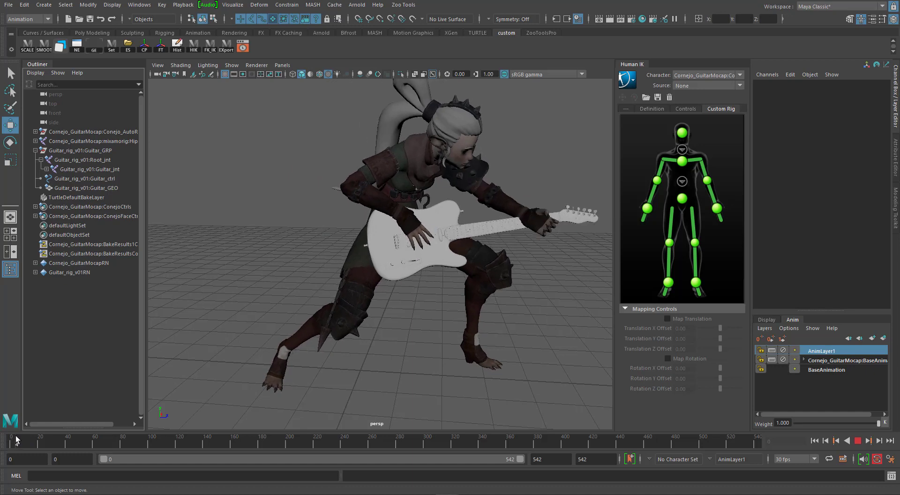
{"action": "key", "text": "alt+v"}
{"action": "key", "text": "ctrl+z"}
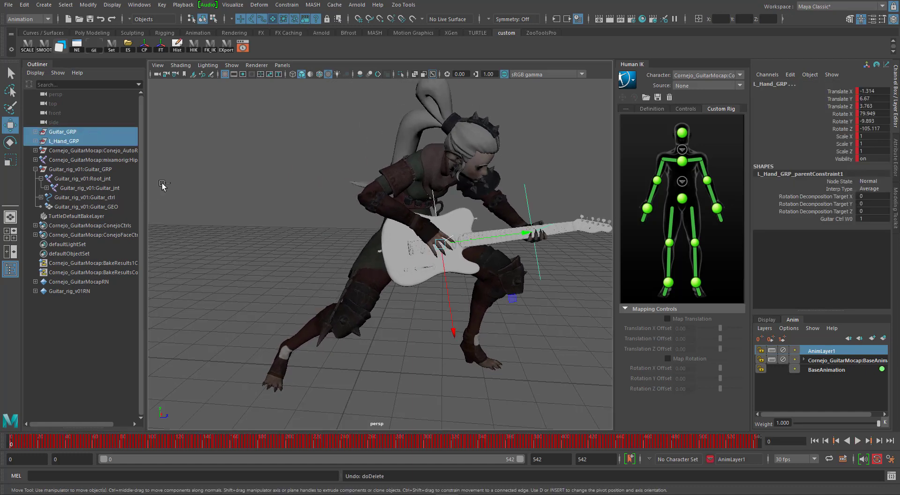
Show the character's rig controls and bake the left-hand control CTRL_L__Hand with Bake Simulation.
{"action": "left_click", "coordinate": [70, 141]}
{"action": "left_click", "coordinate": [236, 169]}
{"action": "middle_click_drag", "start_coordinate": [516, 171], "coordinate": [422, 187], "text": "alt"}
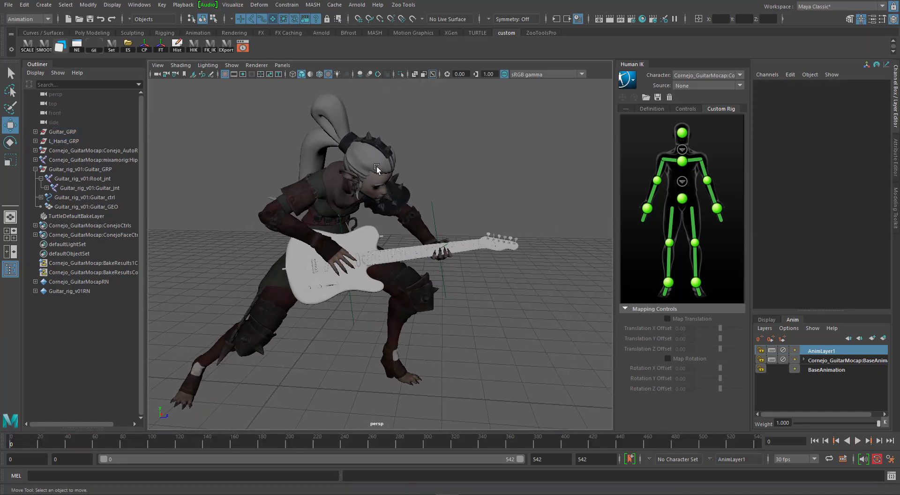
{"action": "left_click_drag", "start_coordinate": [422, 188], "coordinate": [435, 189], "text": "alt"}
{"action": "key", "text": "alt+1"}
{"action": "scroll", "coordinate": [492, 212], "scroll_direction": "up", "scroll_amount": 5}
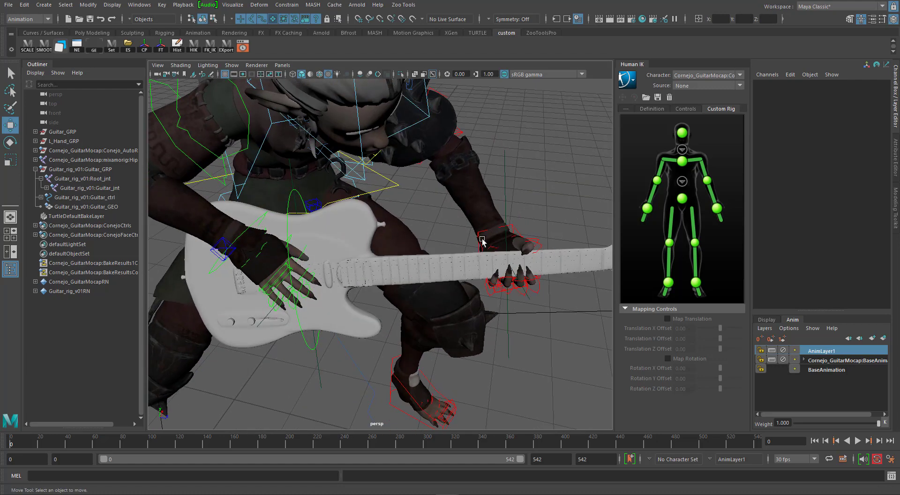
{"action": "left_click", "coordinate": [475, 240]}
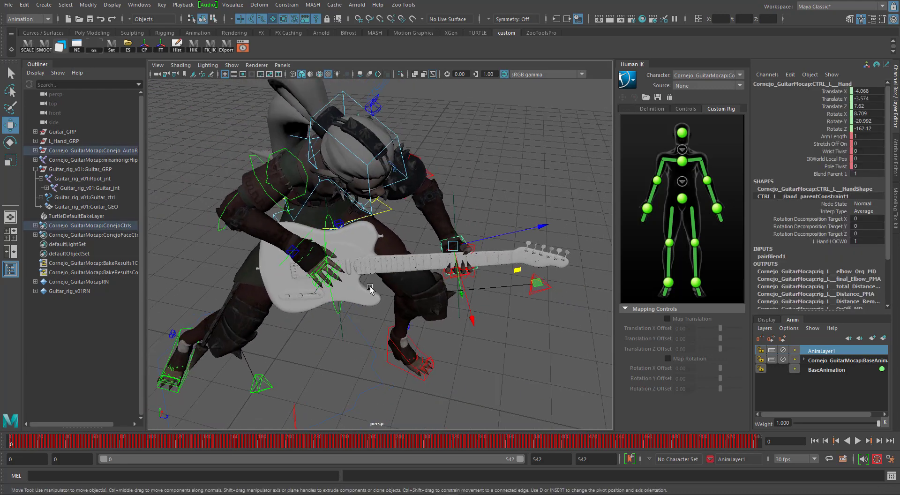
{"action": "left_click", "coordinate": [25, 7]}
{"action": "mouse_move", "coordinate": [54, 91]}
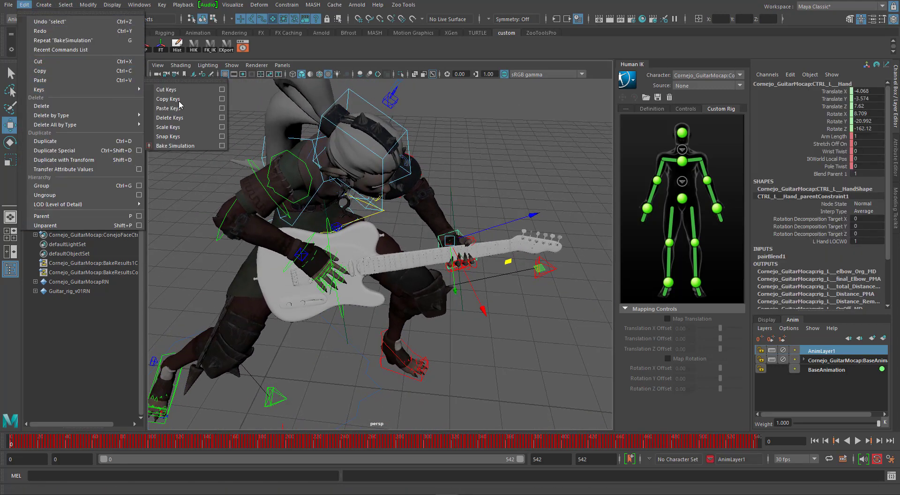
{"action": "left_click", "coordinate": [182, 146]}
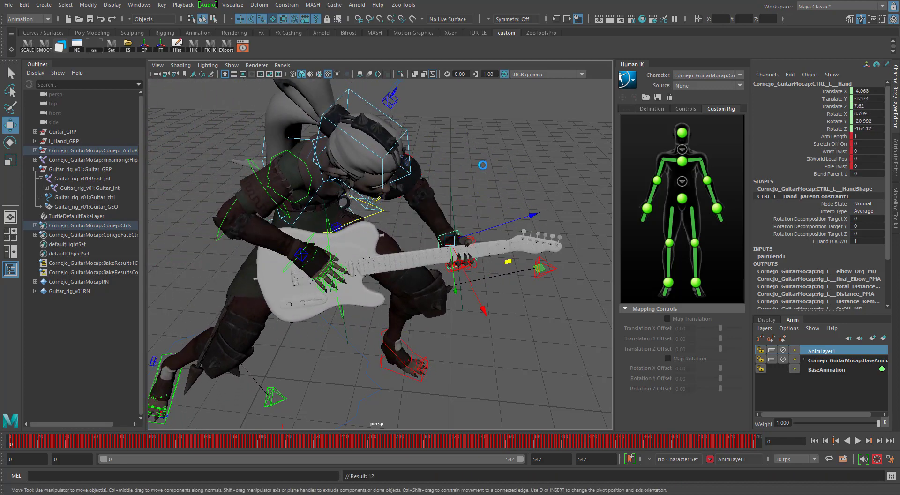
Delete the L_Hand_GRP and Guitar_GRP locator groups from the scene.
{"action": "left_click", "coordinate": [65, 141]}
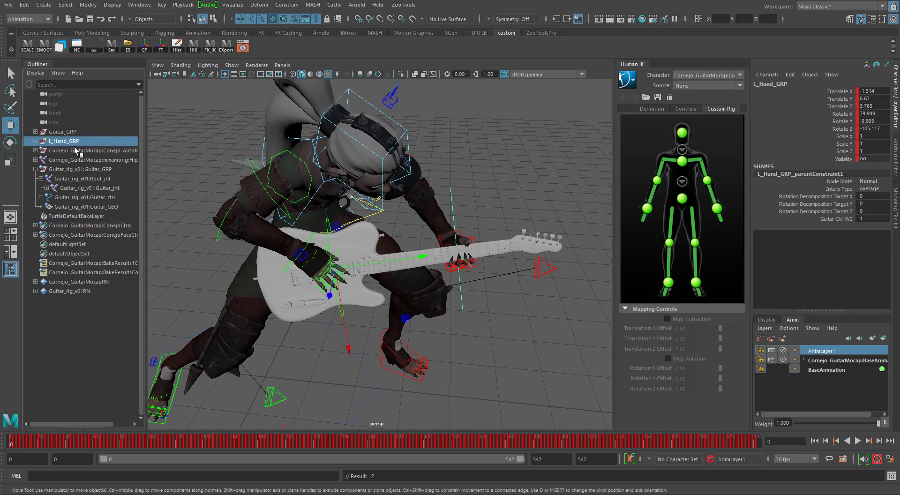
{"action": "key", "text": "Delete"}
{"action": "mouse_move", "coordinate": [21, 437]}
{"action": "left_mouse_down"}
{"action": "mouse_move", "coordinate": [104, 452]}
{"action": "mouse_move", "coordinate": [10, 442]}
{"action": "left_mouse_up"}
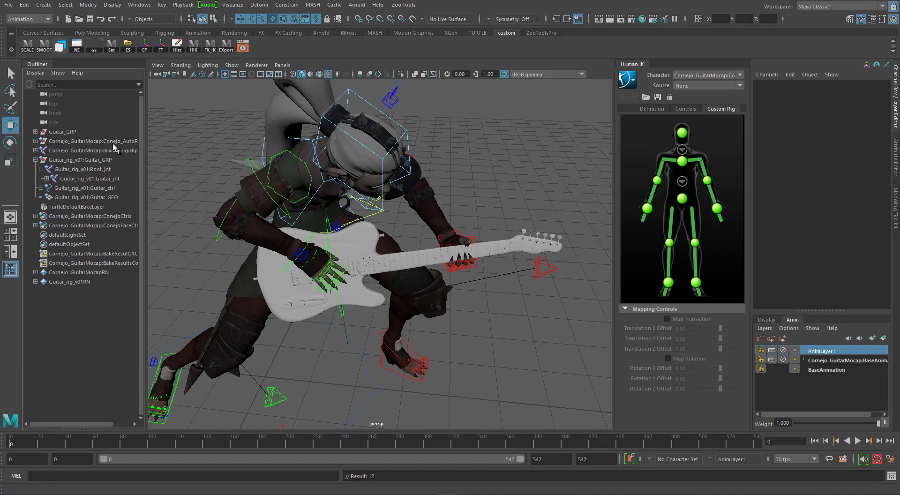
{"action": "left_click", "coordinate": [63, 132]}
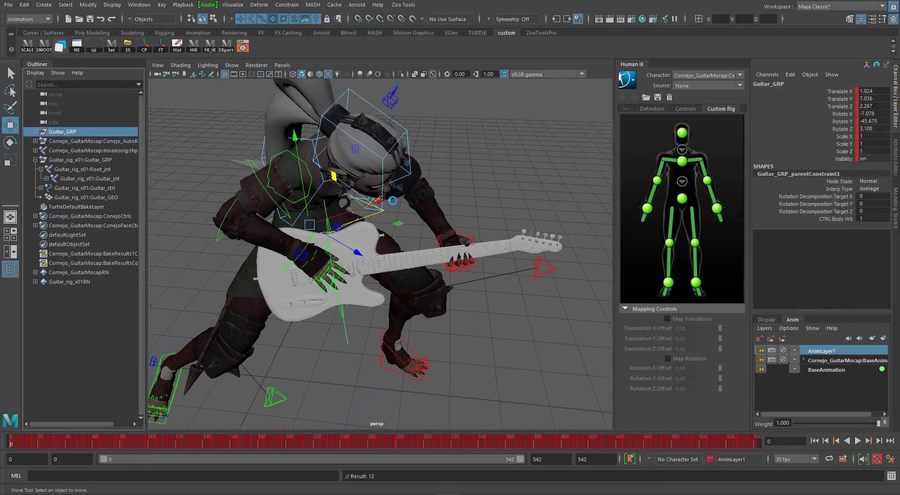
{"action": "key", "text": "Delete"}
Play back the baked animation and scrub to frame 242 to check the hands against the guitar without the locators.
{"action": "left_click_drag", "start_coordinate": [368, 261], "coordinate": [360, 241], "text": "alt"}
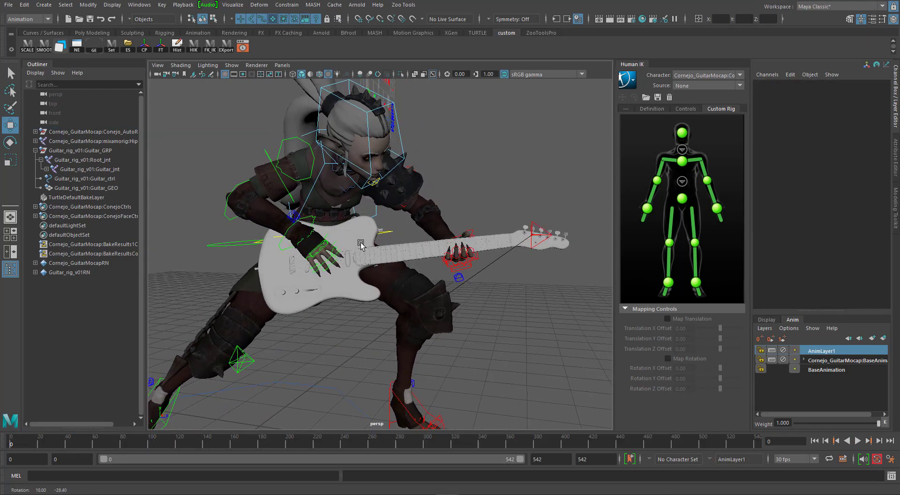
{"action": "right_click_drag", "start_coordinate": [359, 241], "coordinate": [341, 211], "text": "alt"}
{"action": "middle_click_drag", "start_coordinate": [342, 211], "coordinate": [366, 256], "text": "alt"}
{"action": "scroll", "coordinate": [366, 255], "scroll_direction": "down", "scroll_amount": 3}
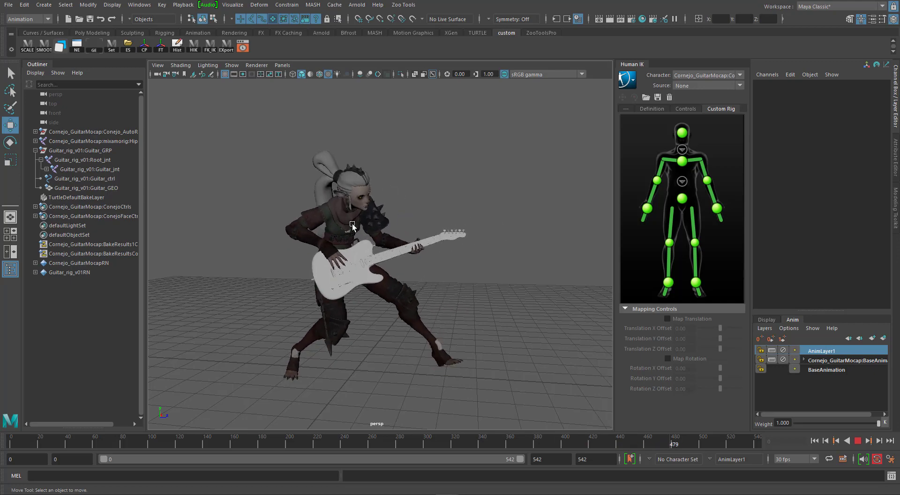
{"action": "scroll", "coordinate": [406, 243], "scroll_direction": "up", "scroll_amount": 4}
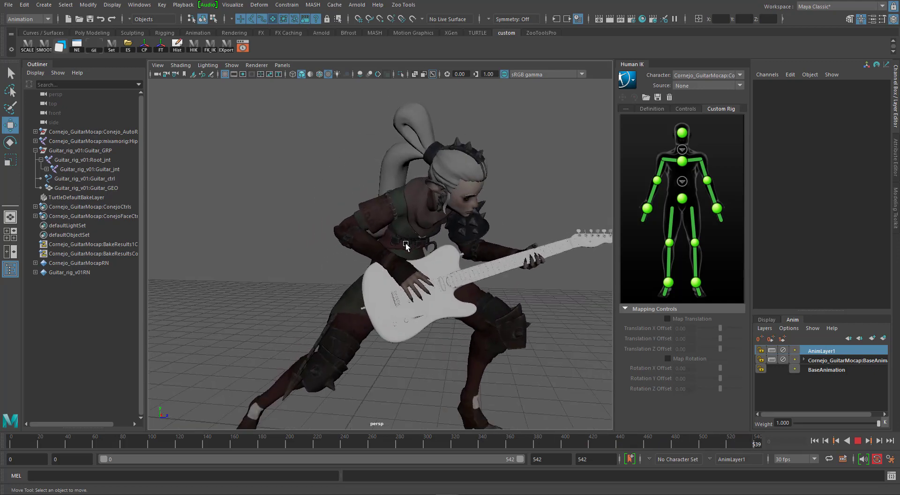
{"action": "left_click", "coordinate": [285, 440]}
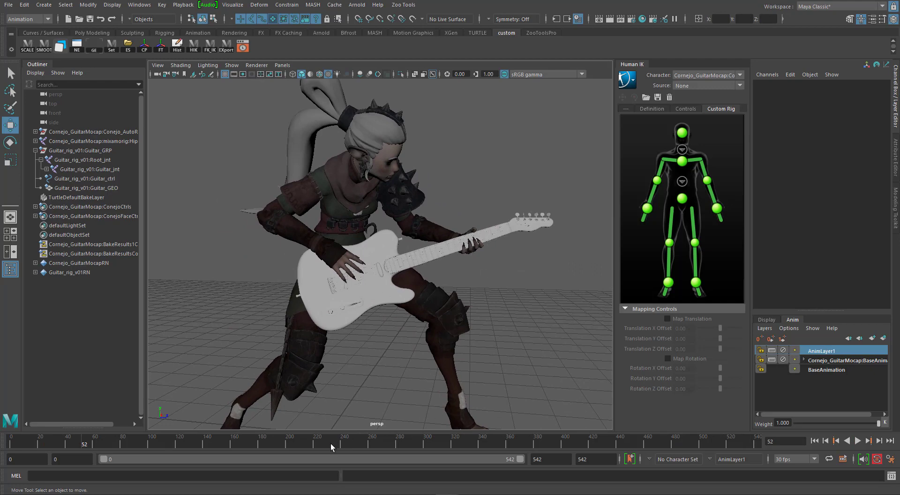
{"action": "mouse_move", "coordinate": [331, 443]}
{"action": "left_mouse_down"}
{"action": "mouse_move", "coordinate": [359, 446]}
{"action": "mouse_move", "coordinate": [344, 449]}
{"action": "left_mouse_up"}
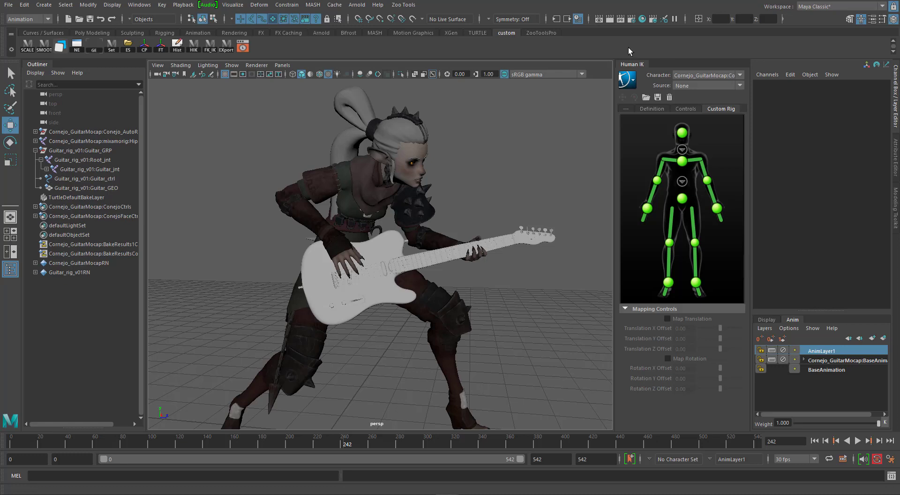
{"action": "key", "text": "alt+v"}
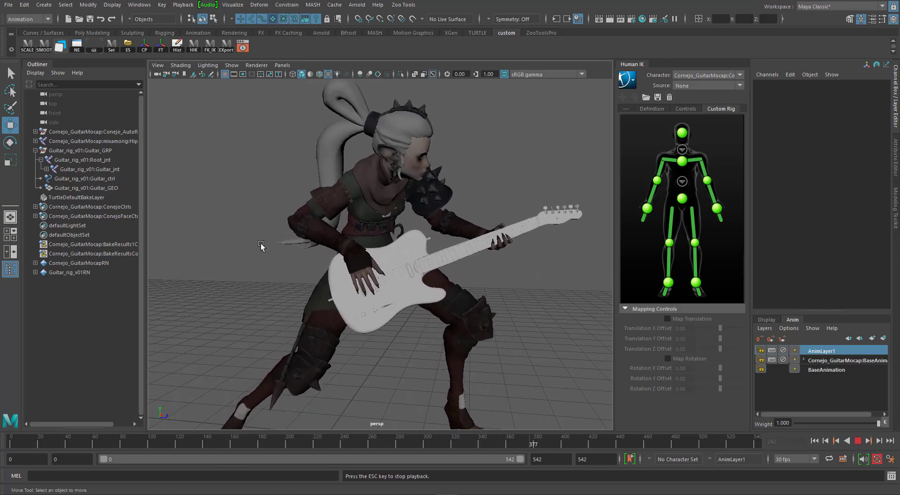